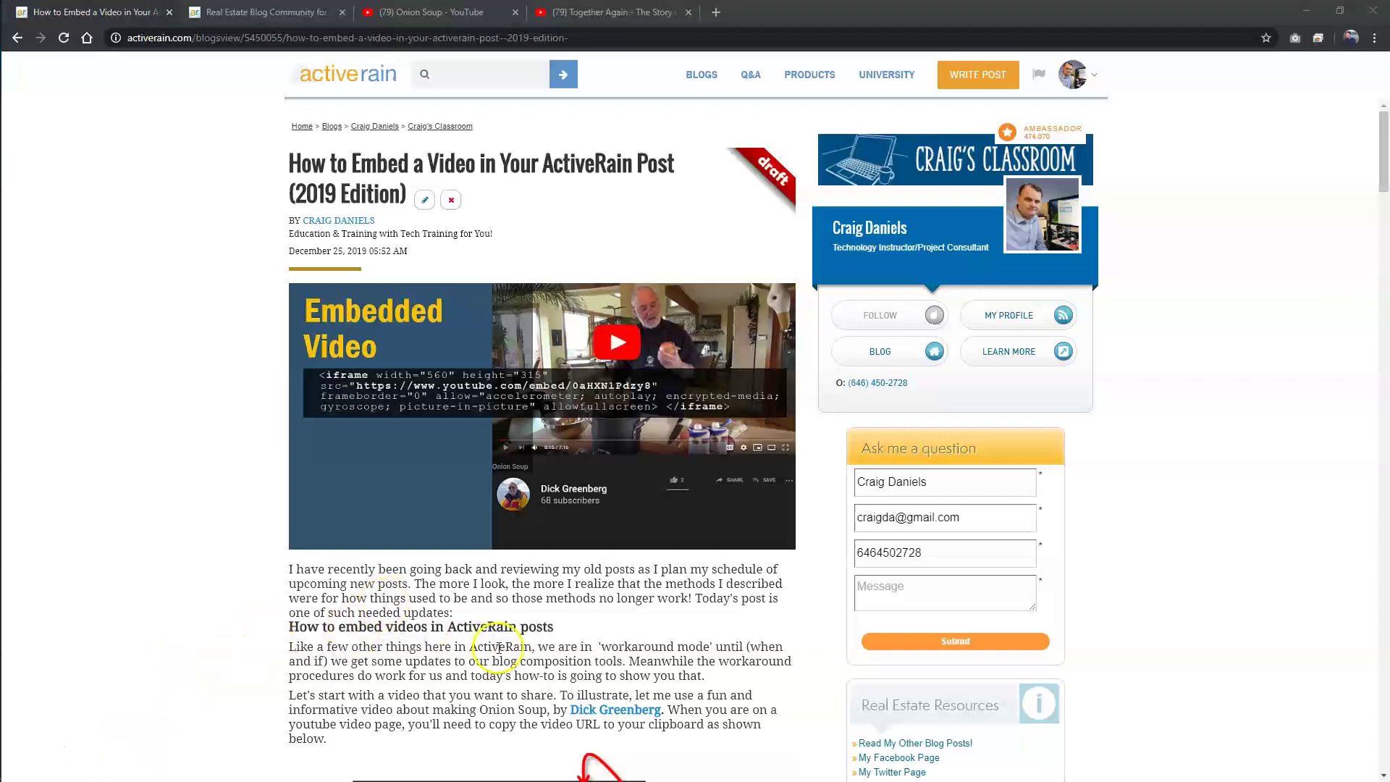
Step: Copy the Onion Soup video's full web address from the browser address bar
scroll(427, 631, down, 3)
scroll(427, 632, down, 10)
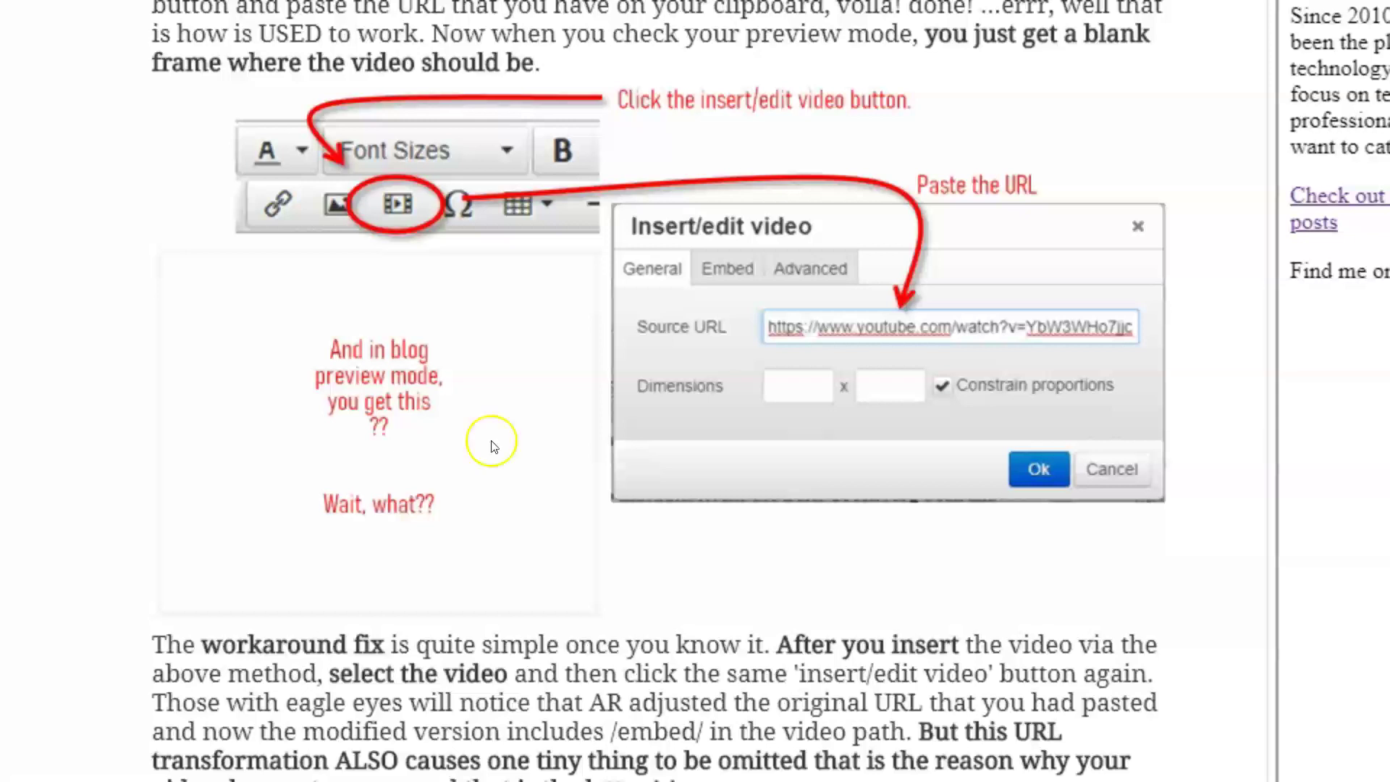
scroll(543, 589, down, 15)
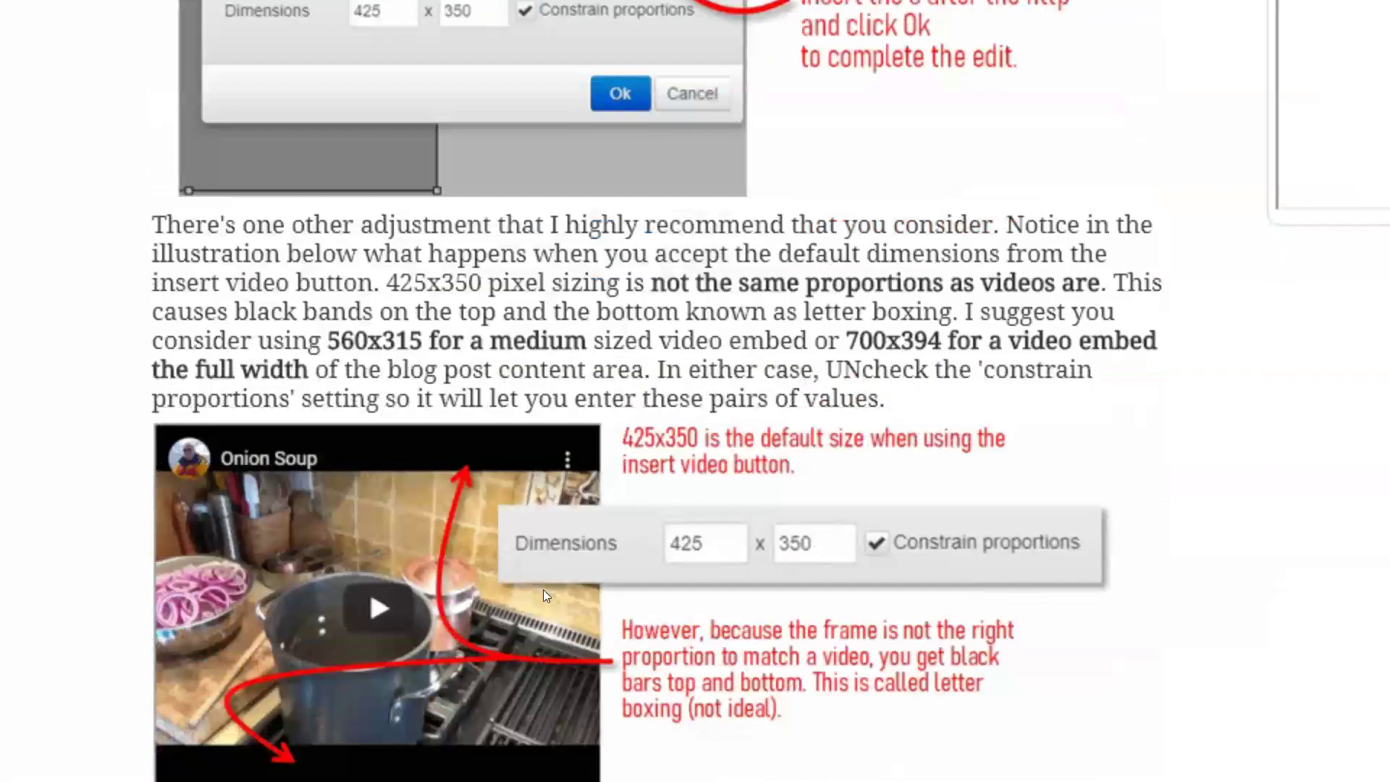
scroll(543, 589, up, 15)
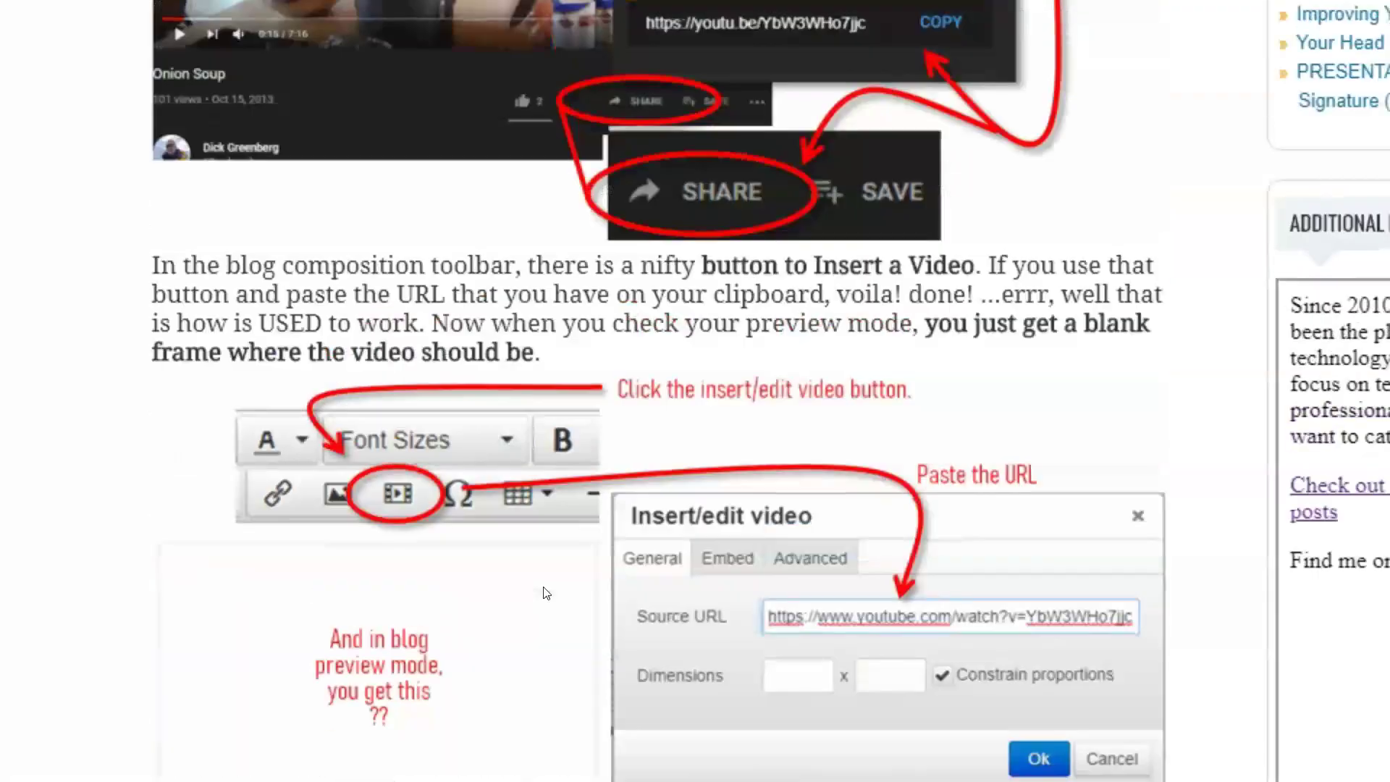
scroll(543, 587, up, 10)
scroll(543, 586, down, 20)
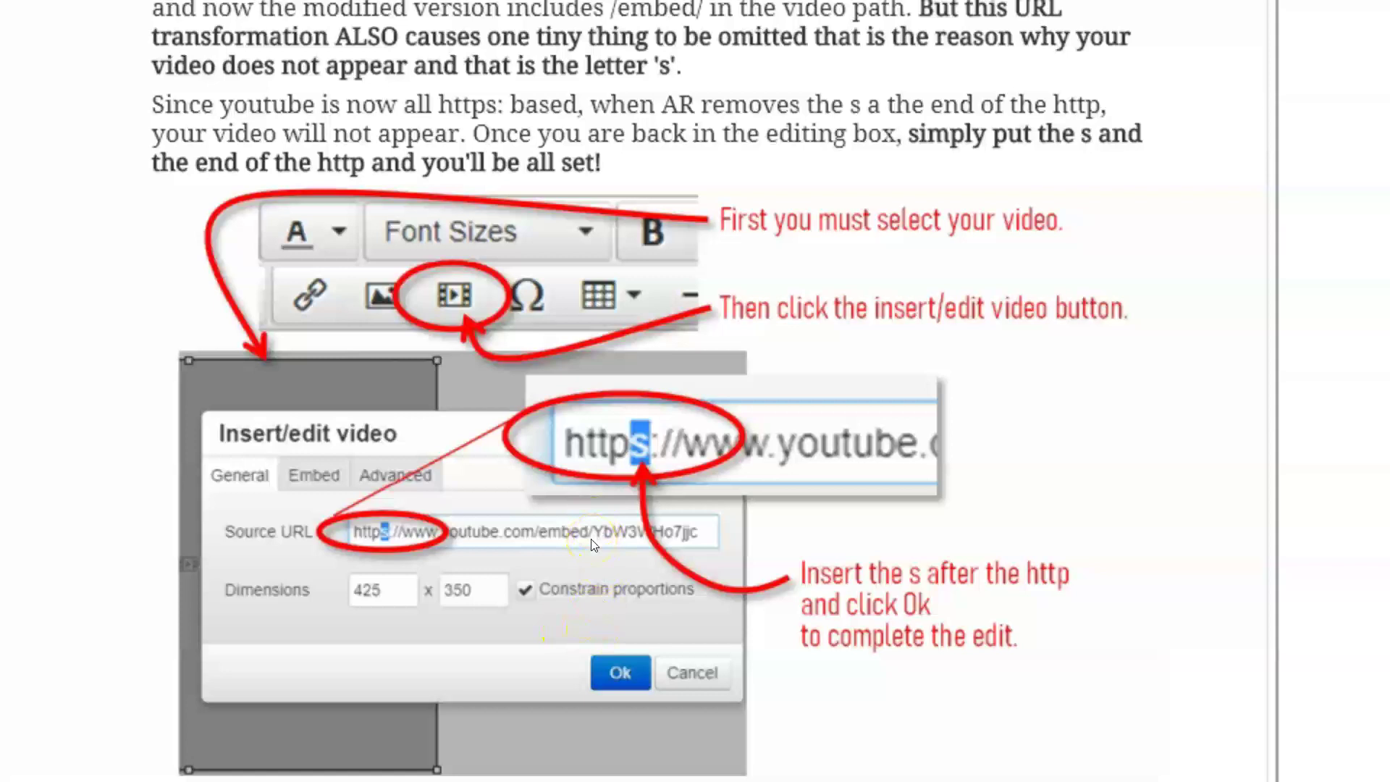
scroll(591, 545, down, 4)
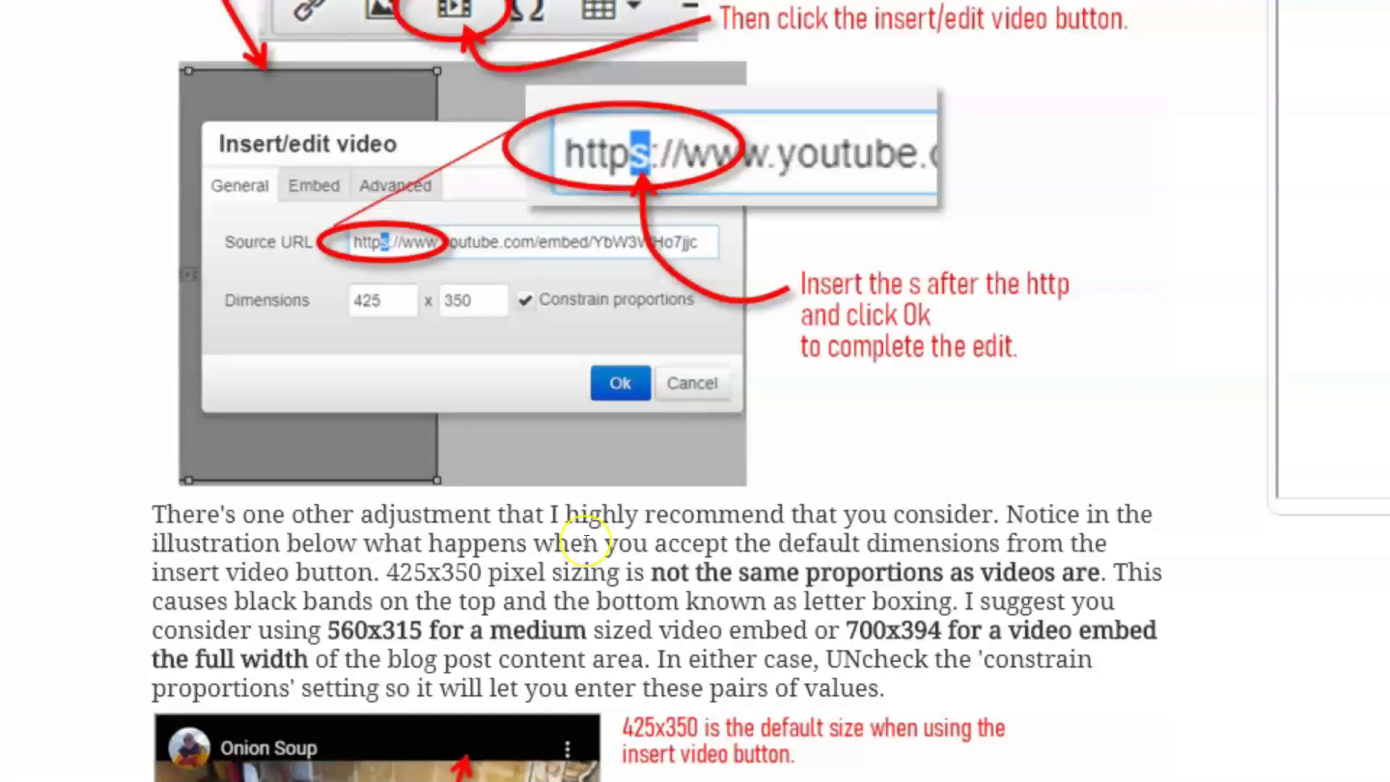
scroll(599, 529, down, 4)
scroll(599, 530, down, 6)
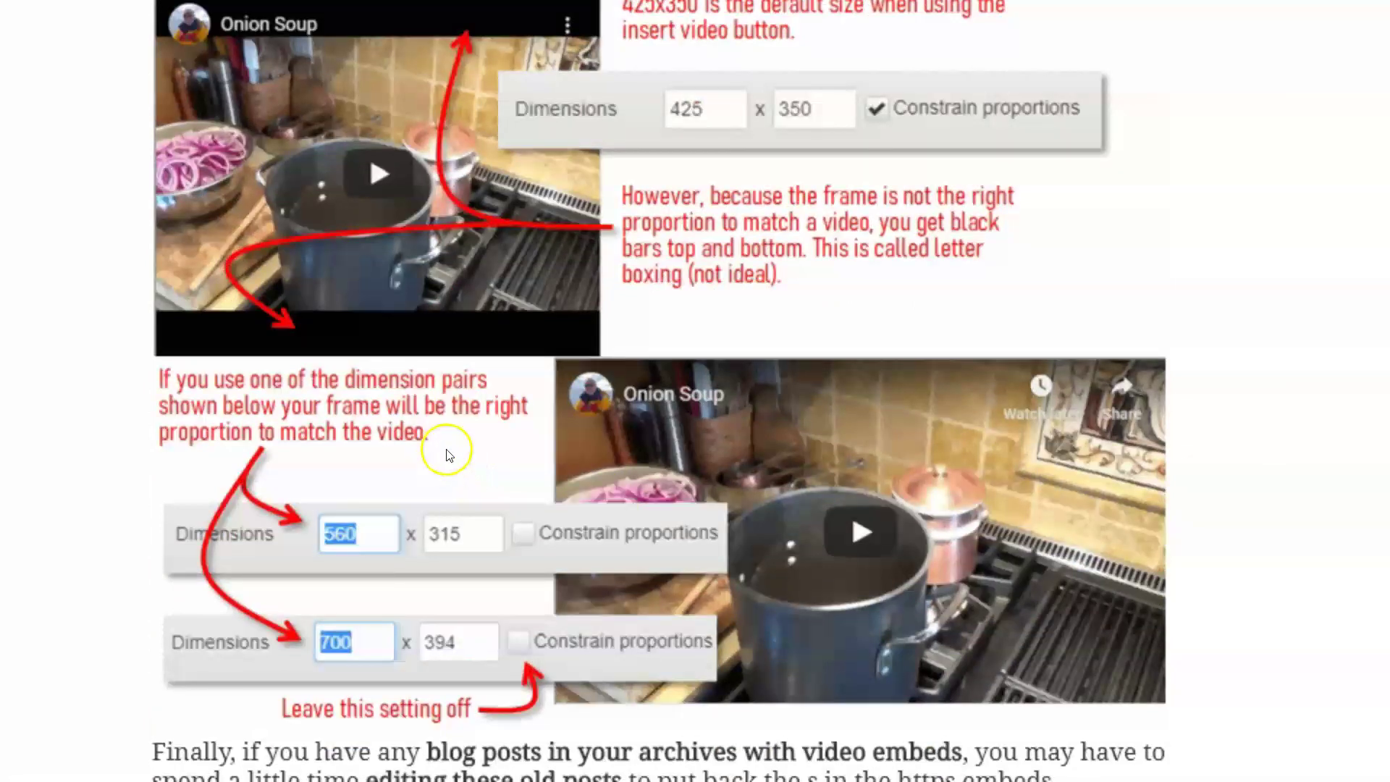
scroll(449, 456, up, 1)
scroll(448, 454, up, 2)
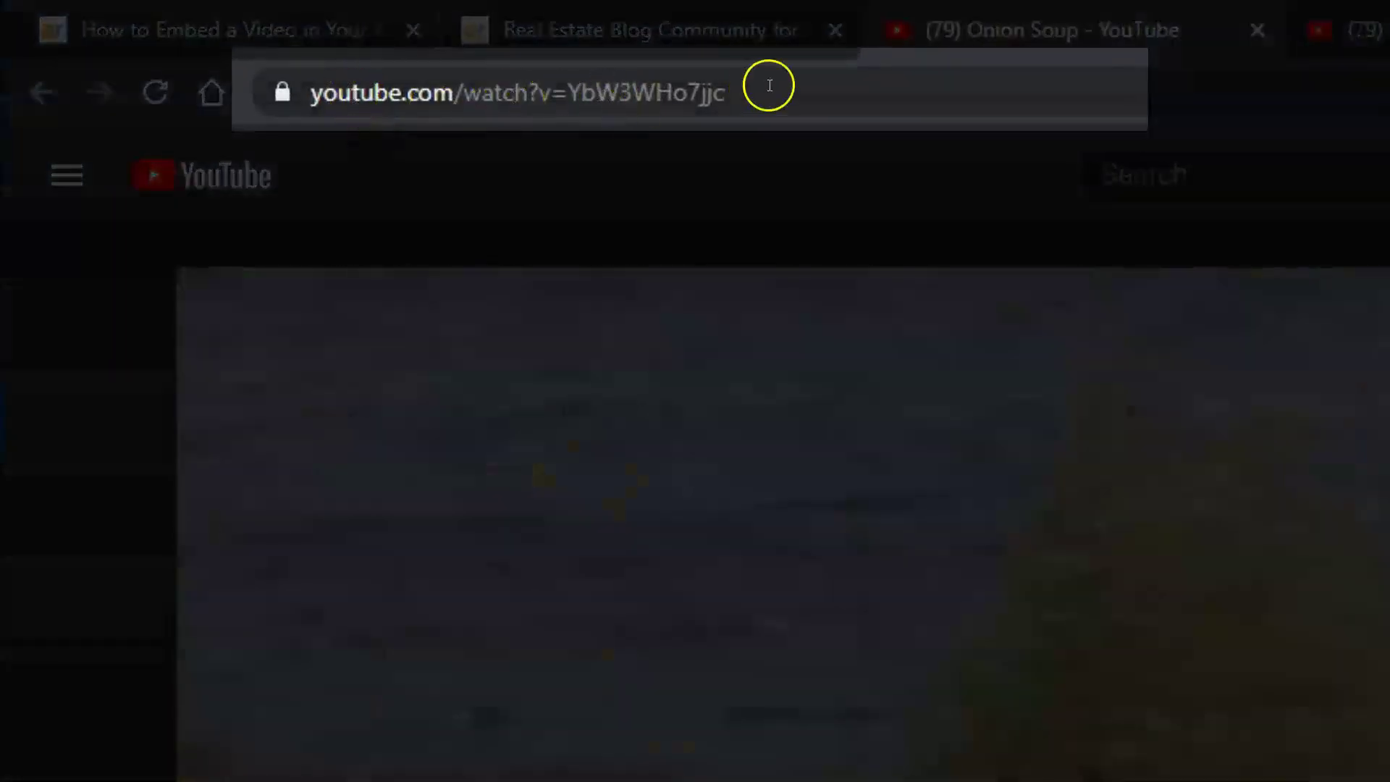
click(769, 85)
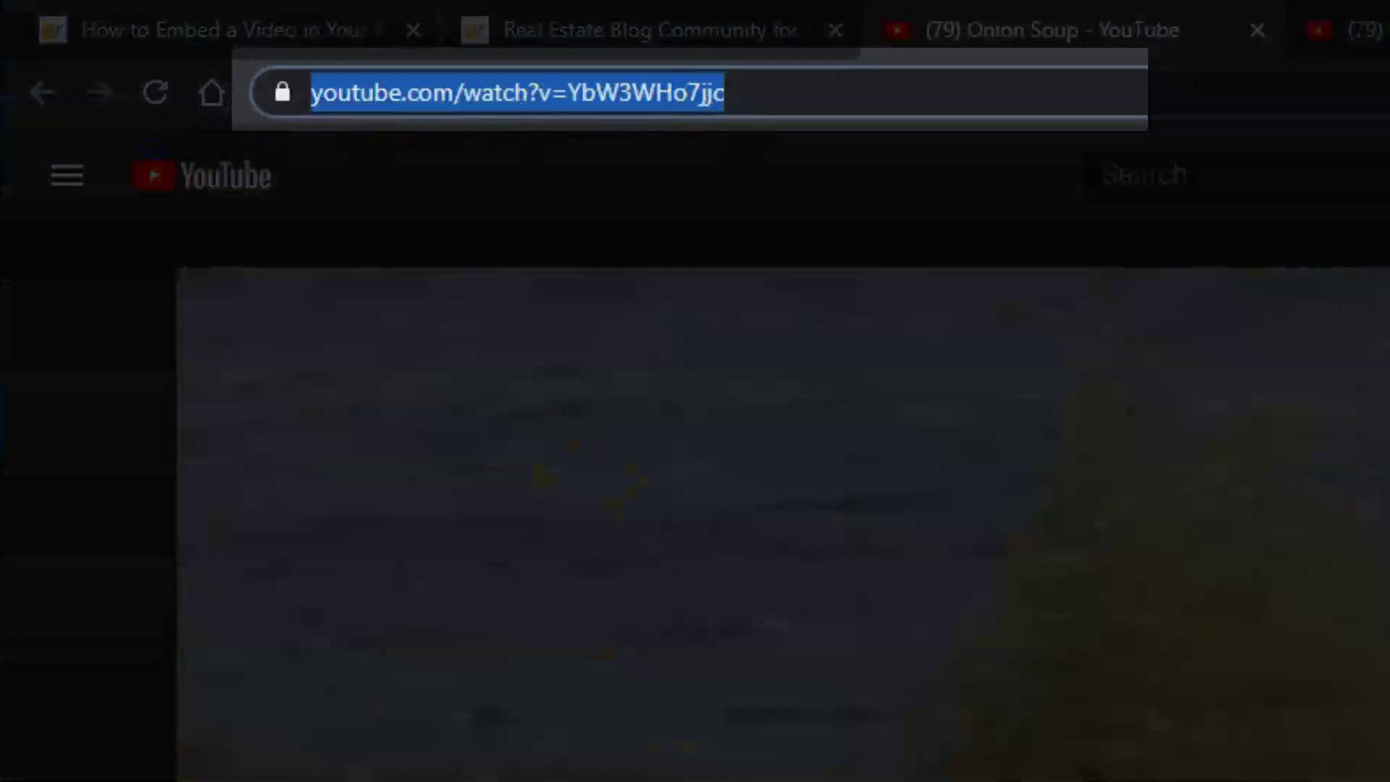
right_click(479, 87)
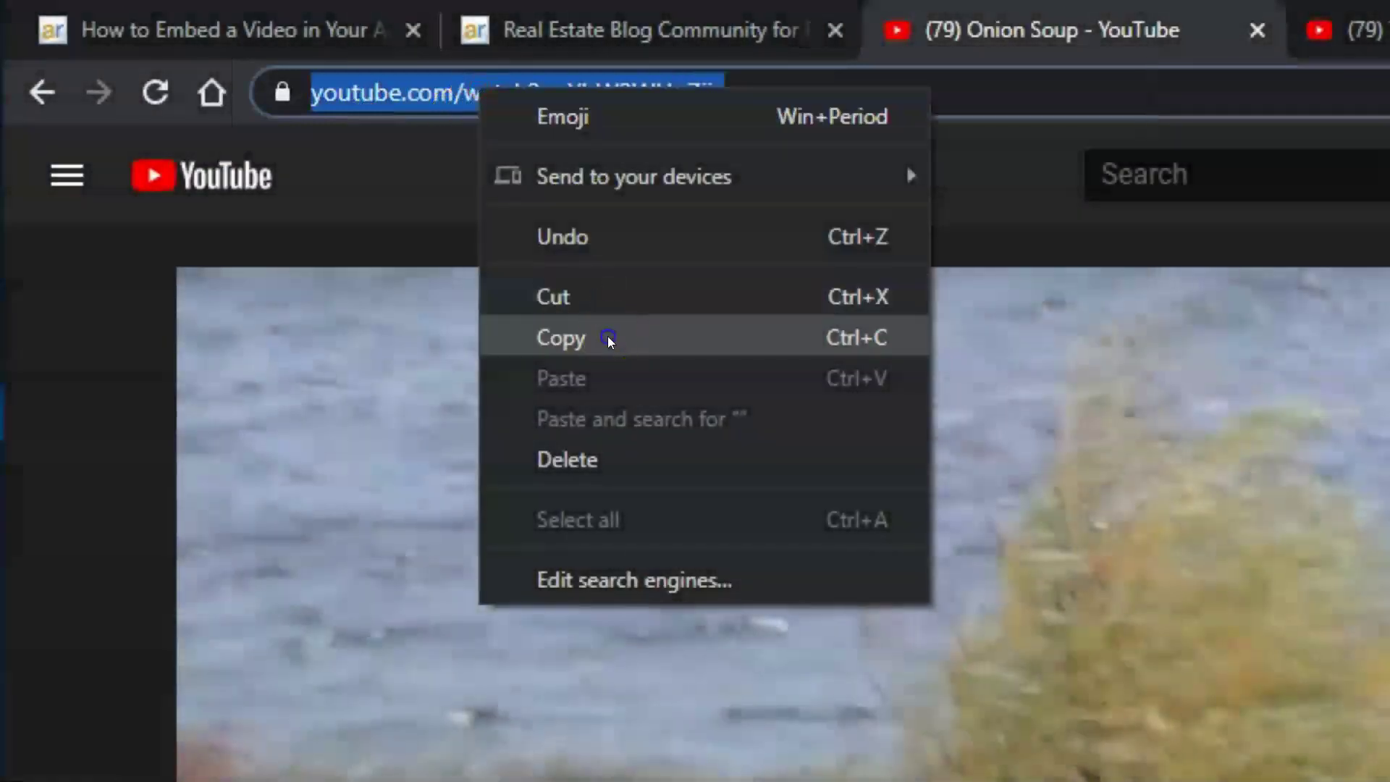
click(608, 335)
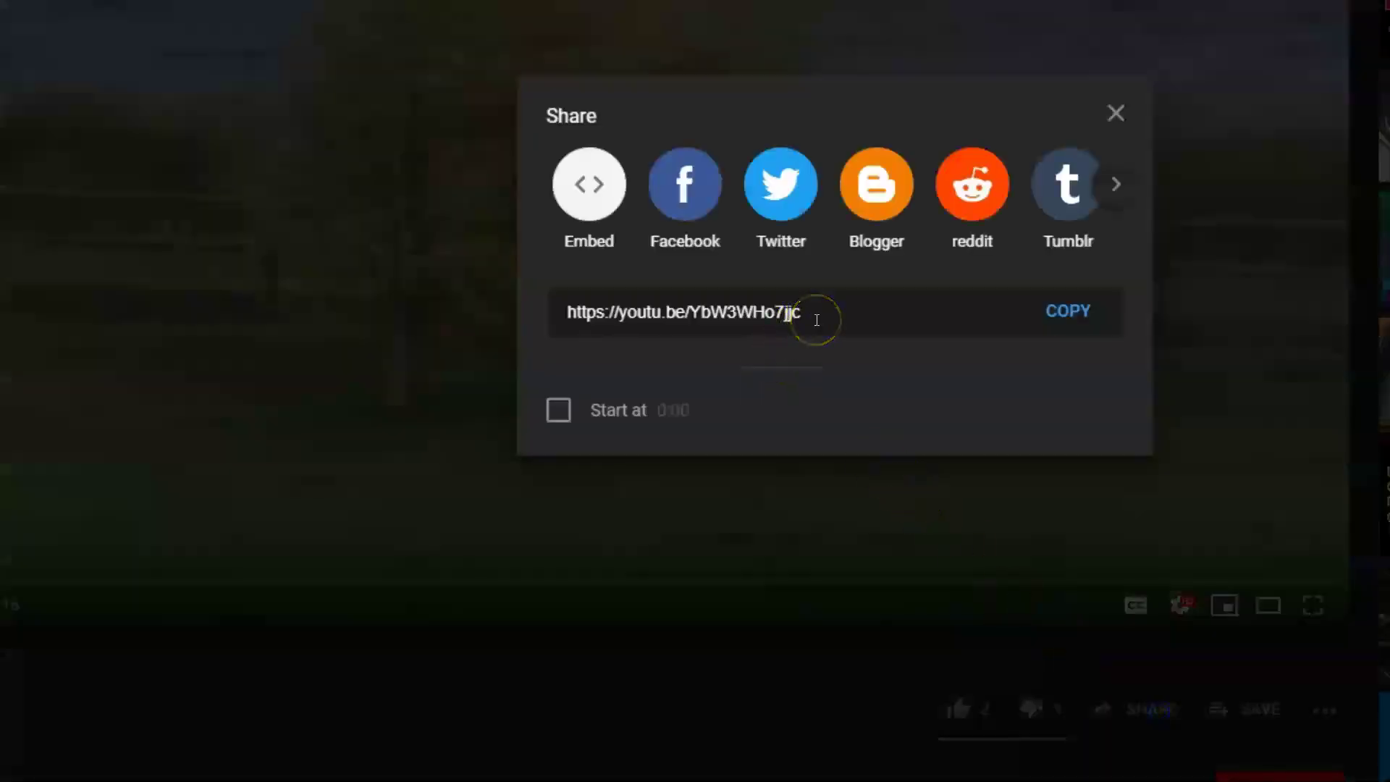
Step: Copy the Onion Soup video's youtu.be short link from the Share dialog, then close it
click(1070, 313)
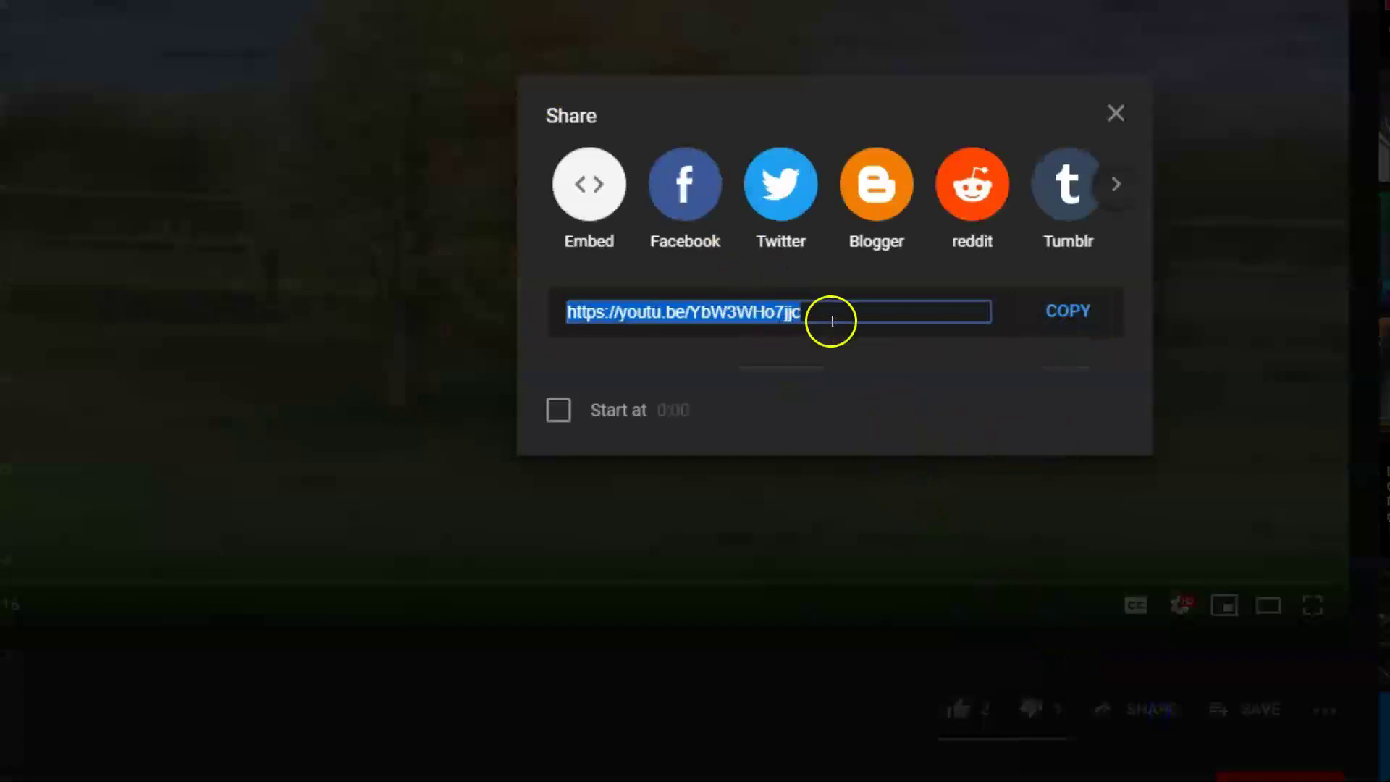
key(Escape)
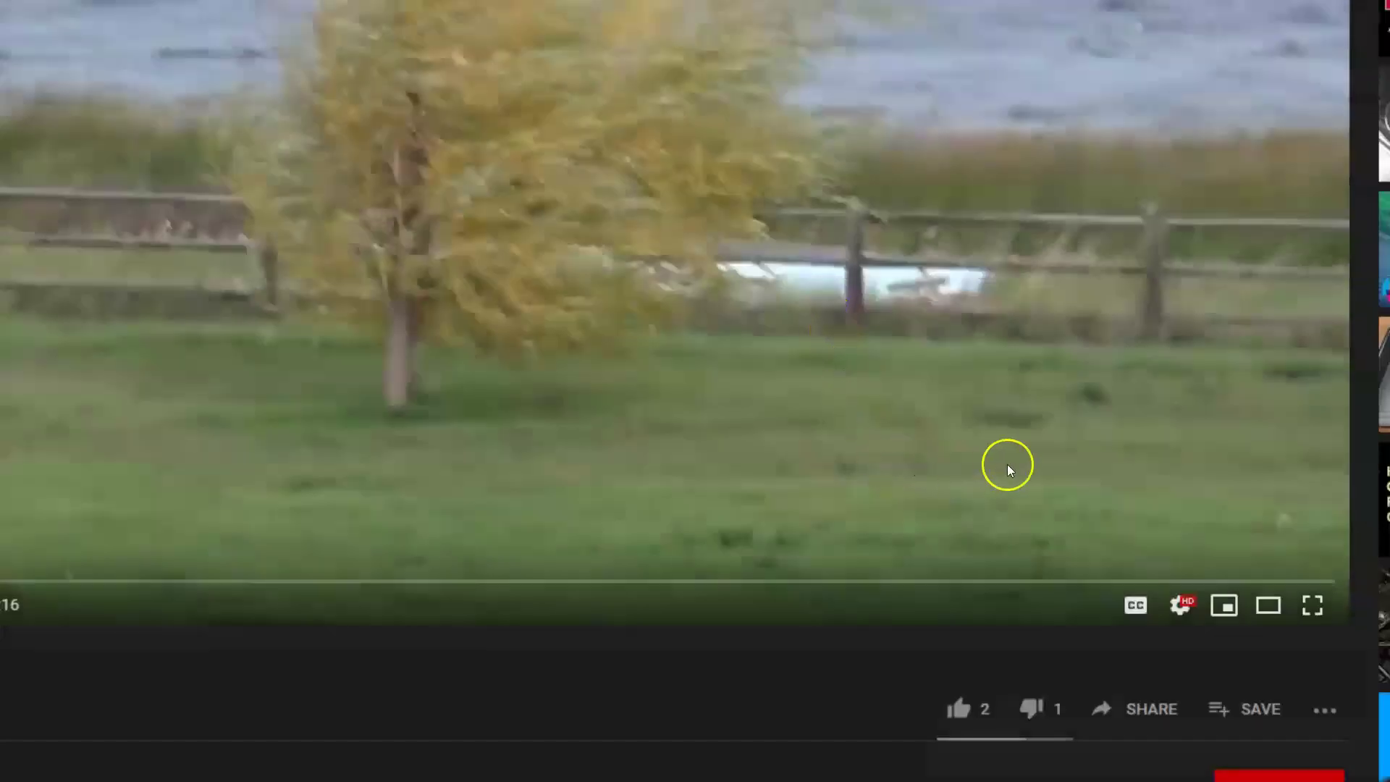
click(1154, 726)
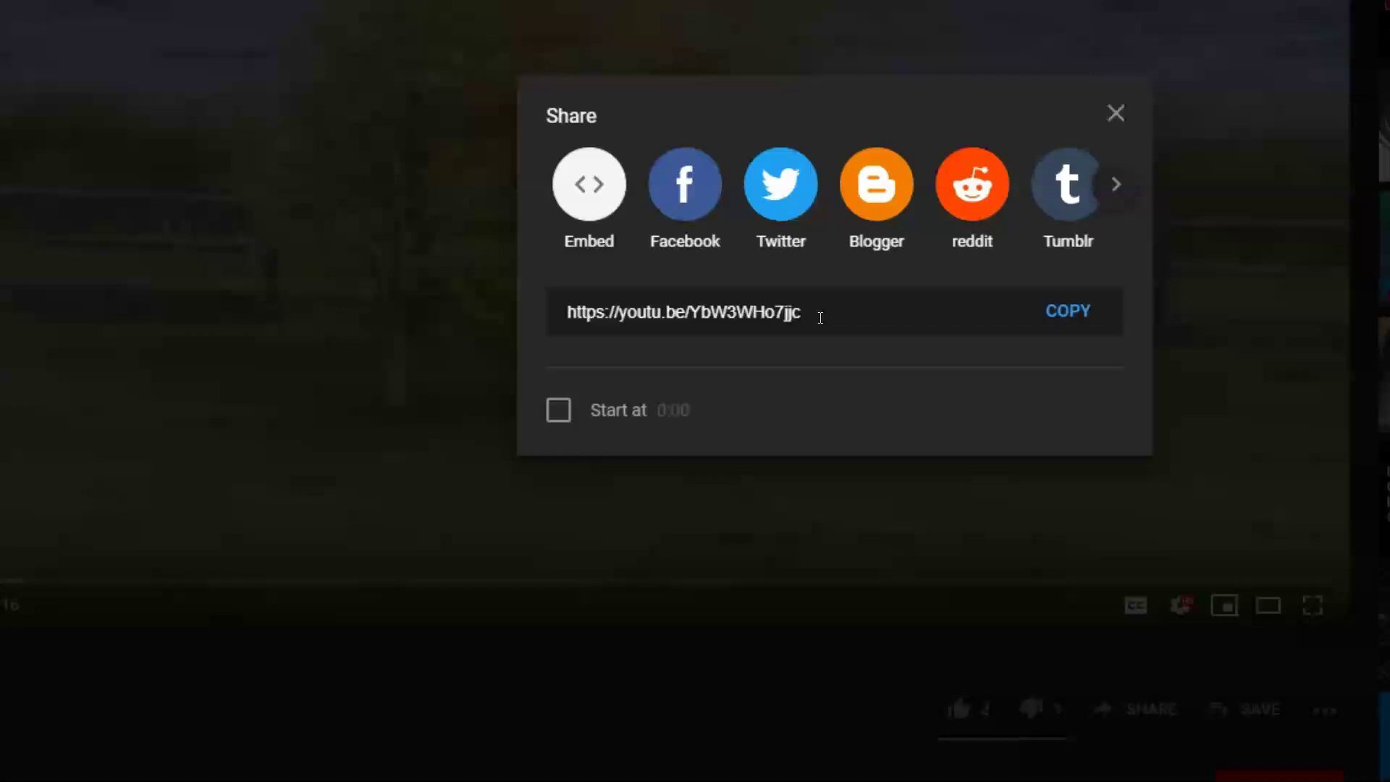
click(1064, 321)
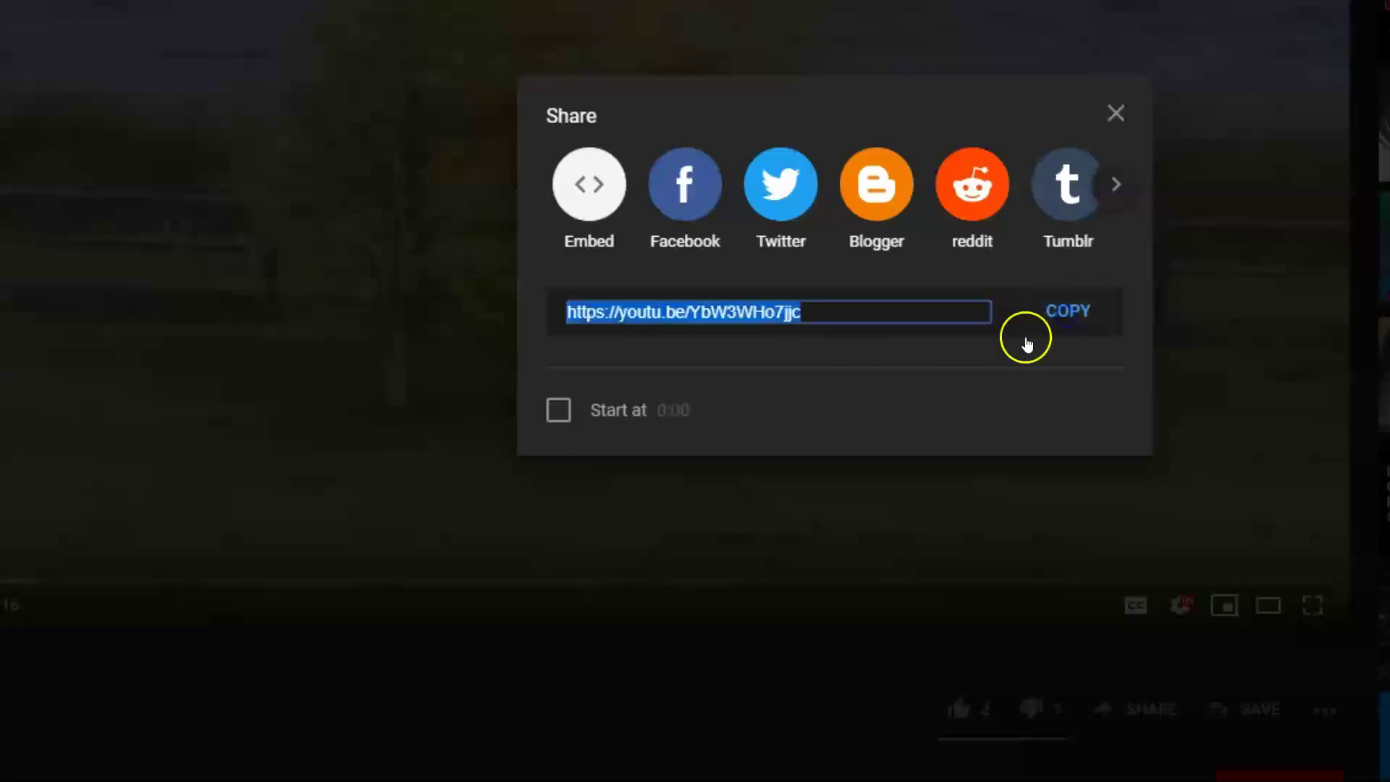
click(1115, 113)
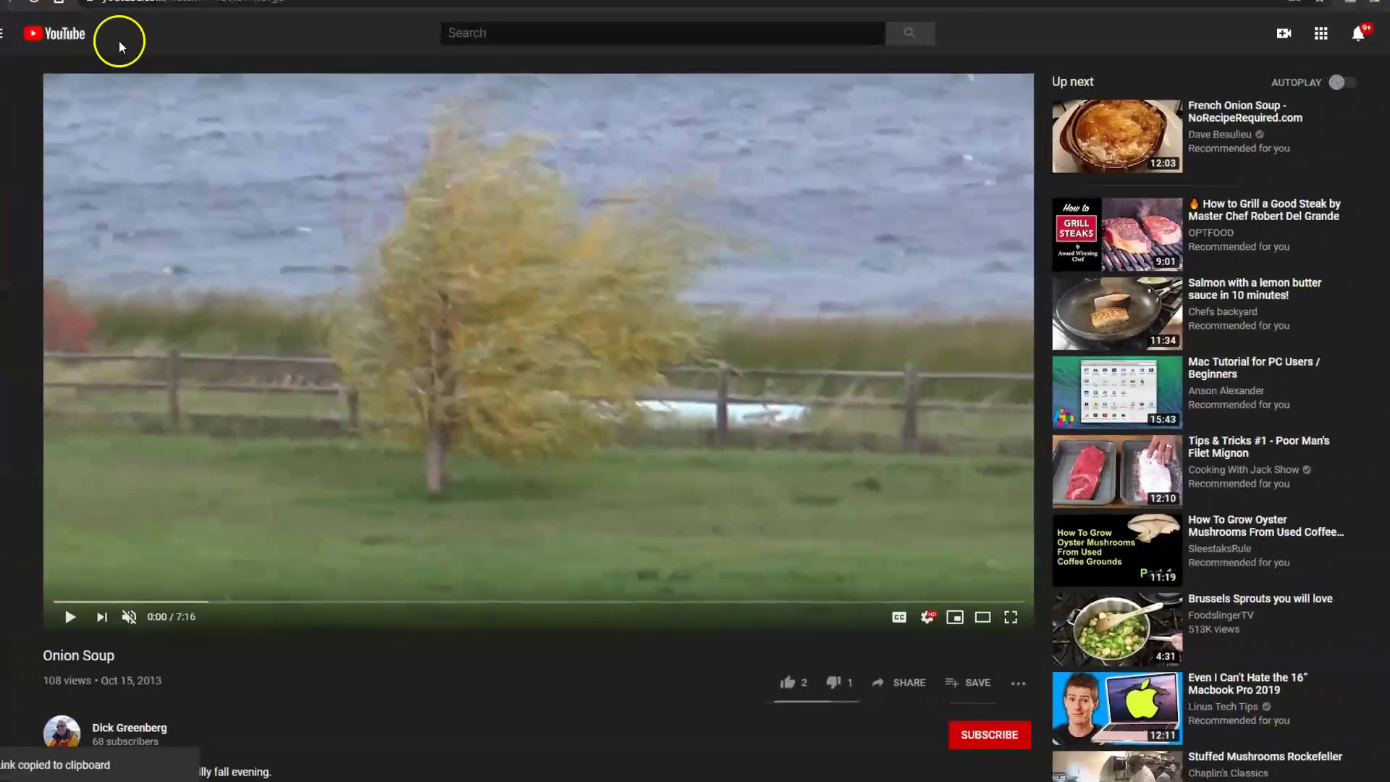
Step: In the Staten Island Golf Courses - Latourette draft, add an empty line after paragraph two
click(58, 12)
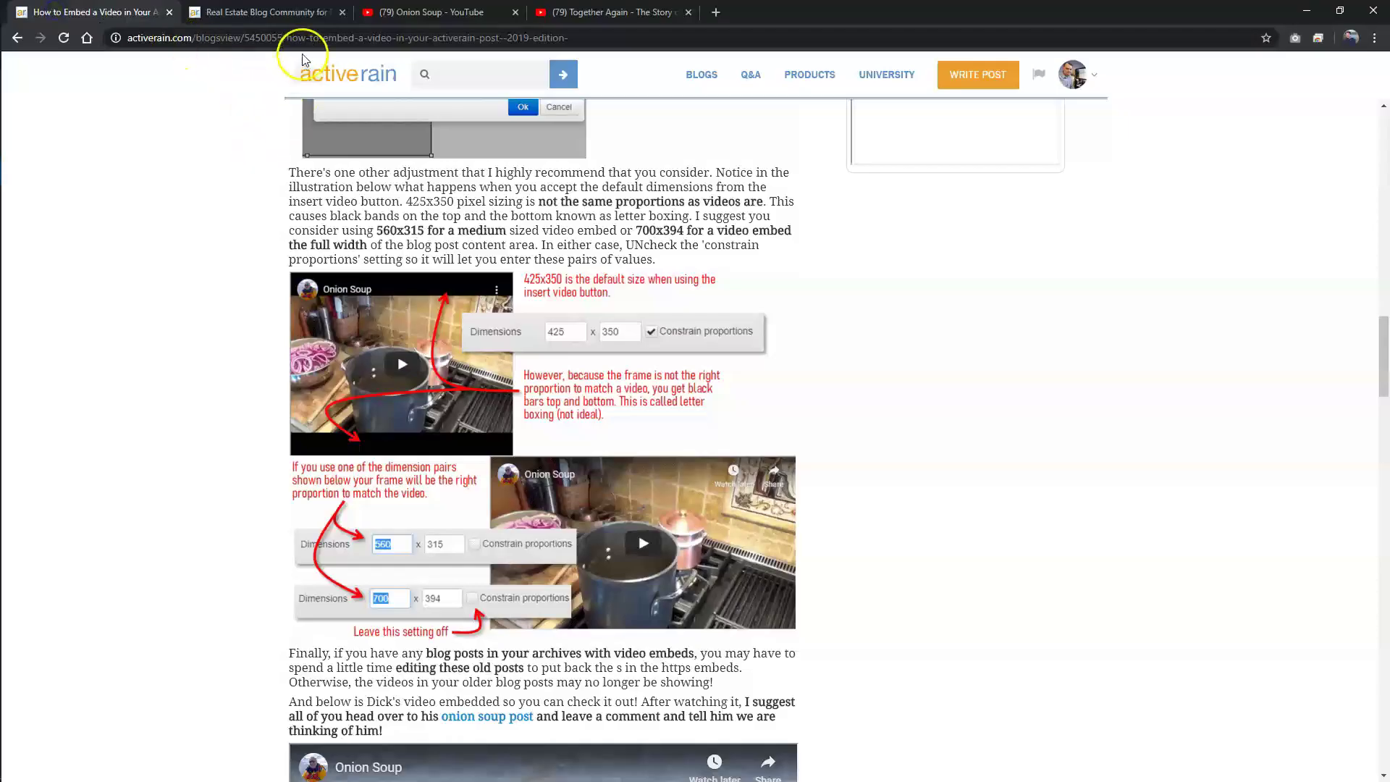
click(284, 16)
scroll(402, 441, up, 5)
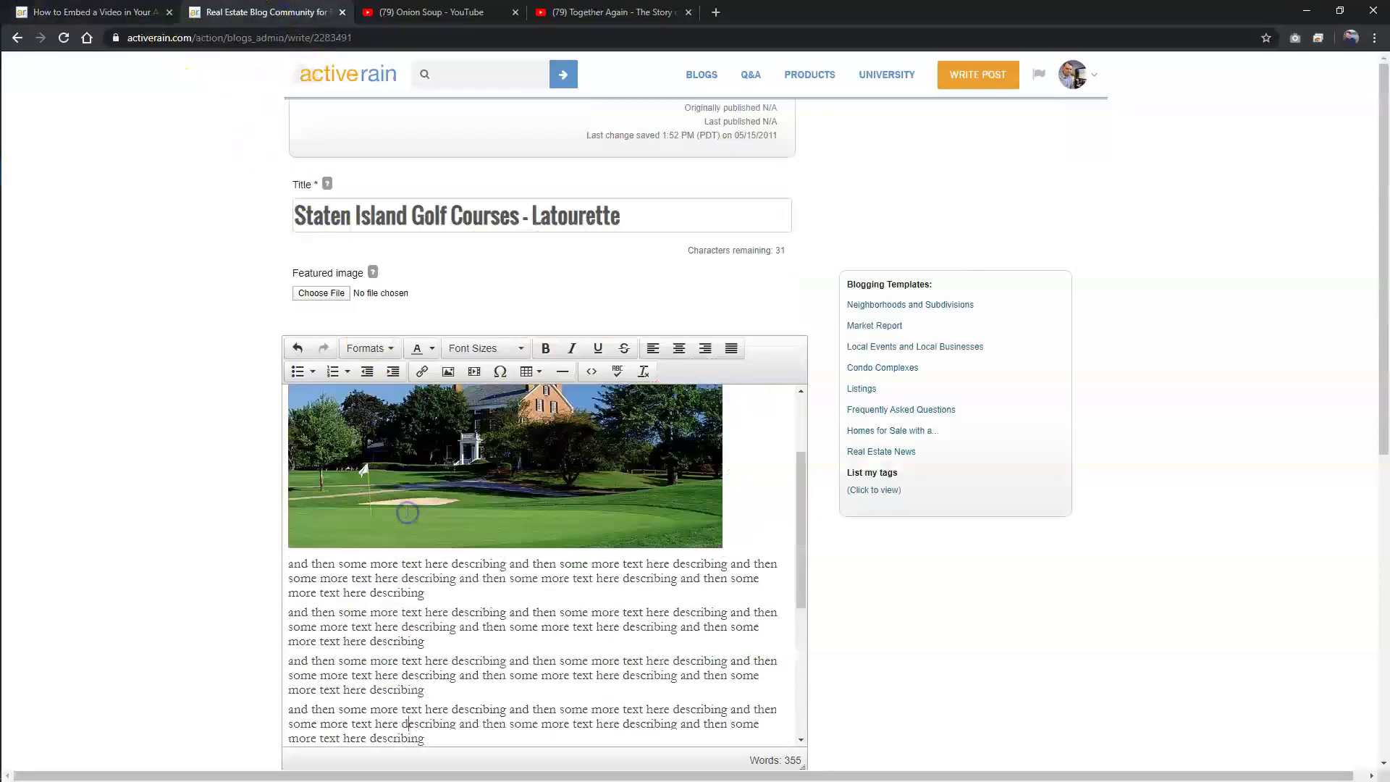
scroll(288, 481, up, 1)
scroll(288, 481, down, 4)
scroll(217, 471, up, 4)
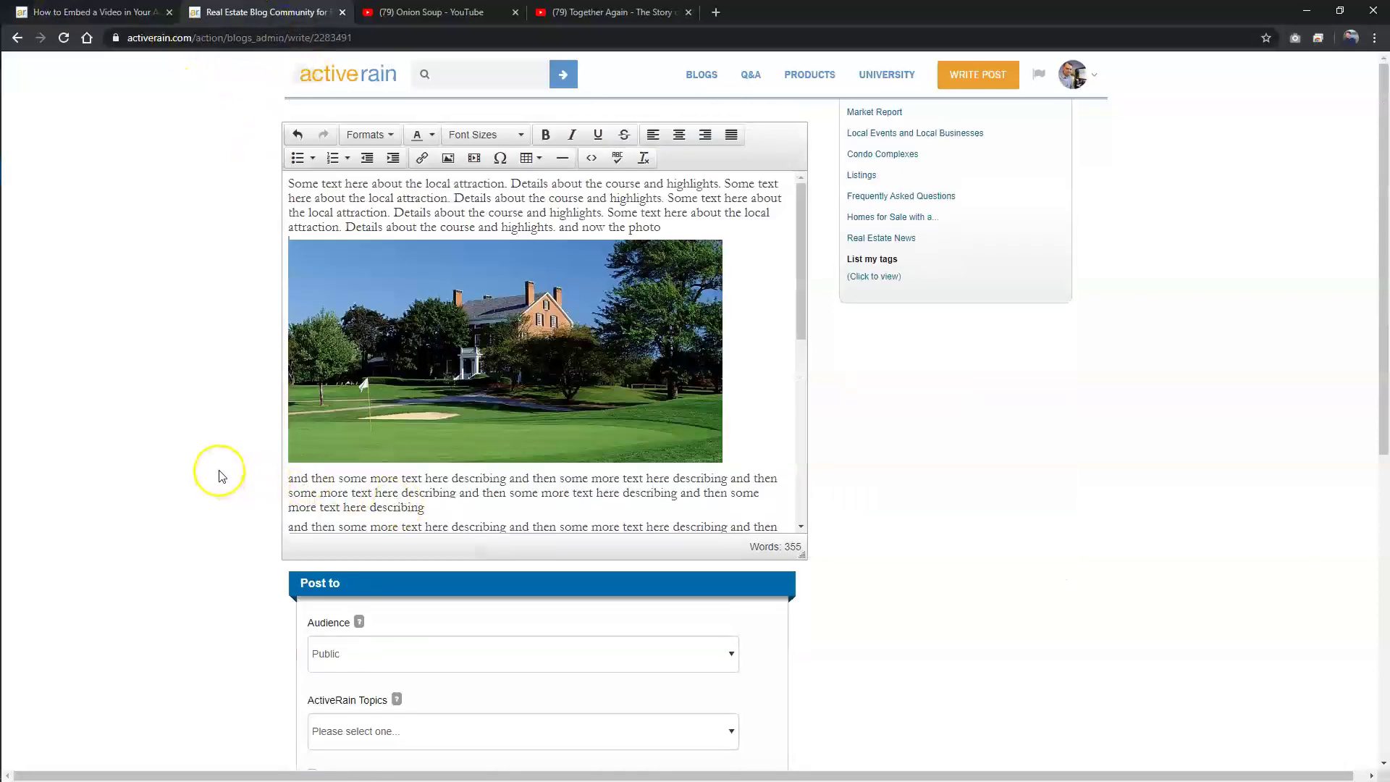
scroll(218, 471, down, 4)
scroll(366, 403, down, 3)
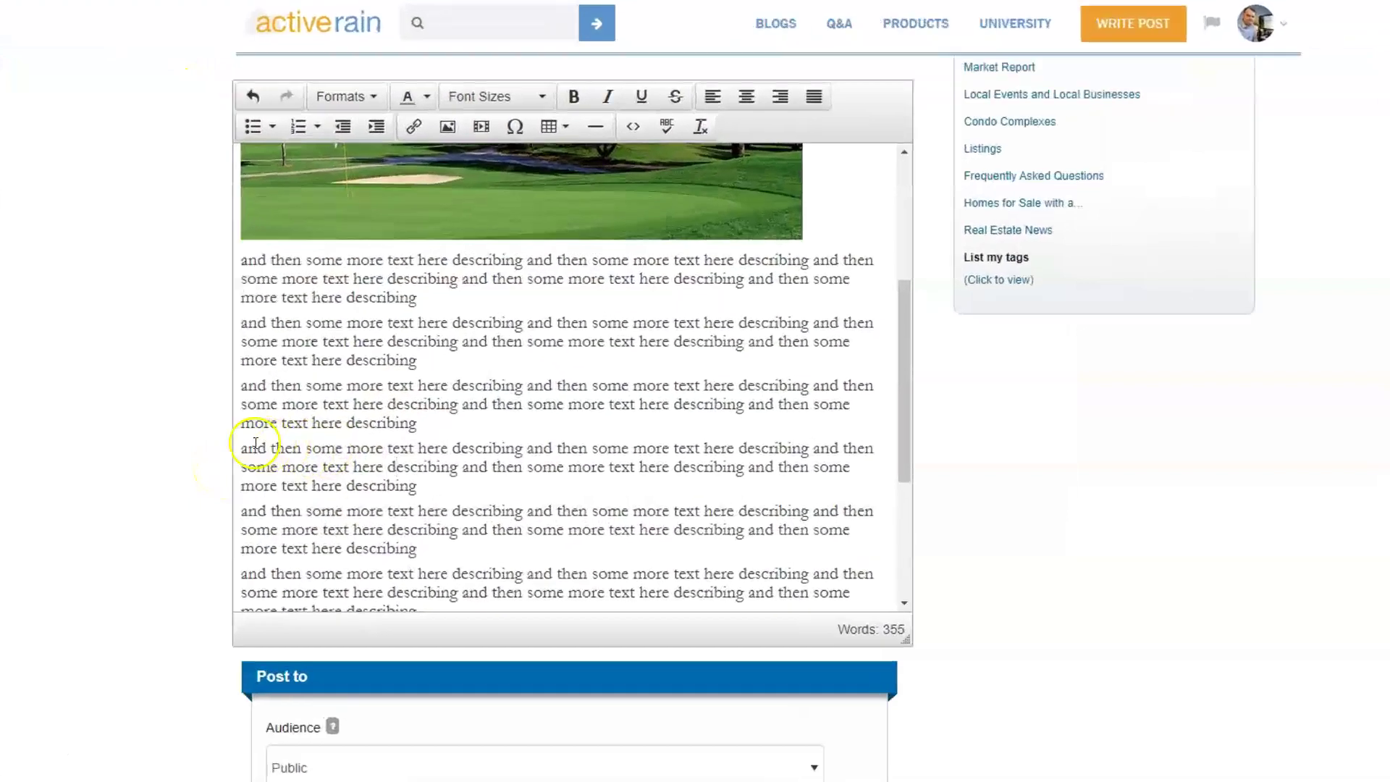
click(406, 418)
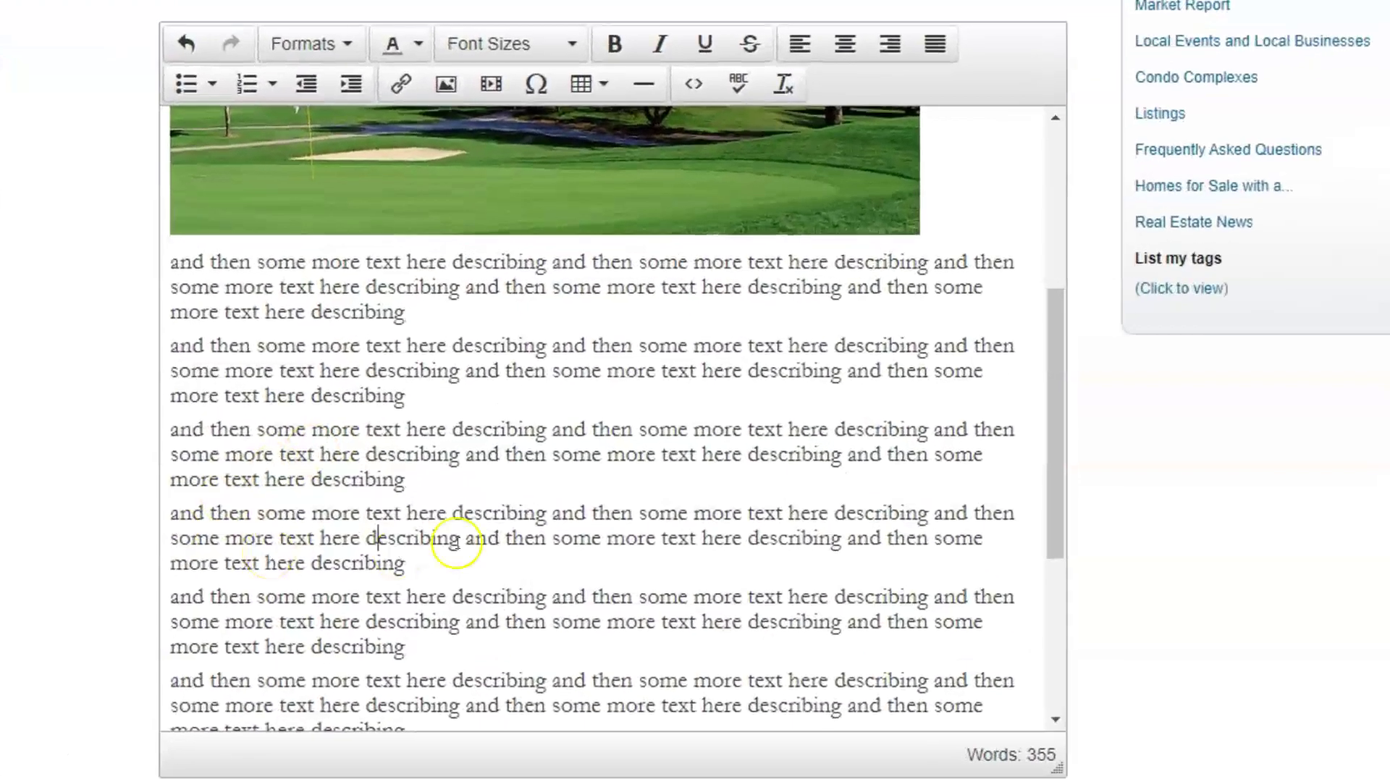
click(425, 397)
key(Return)
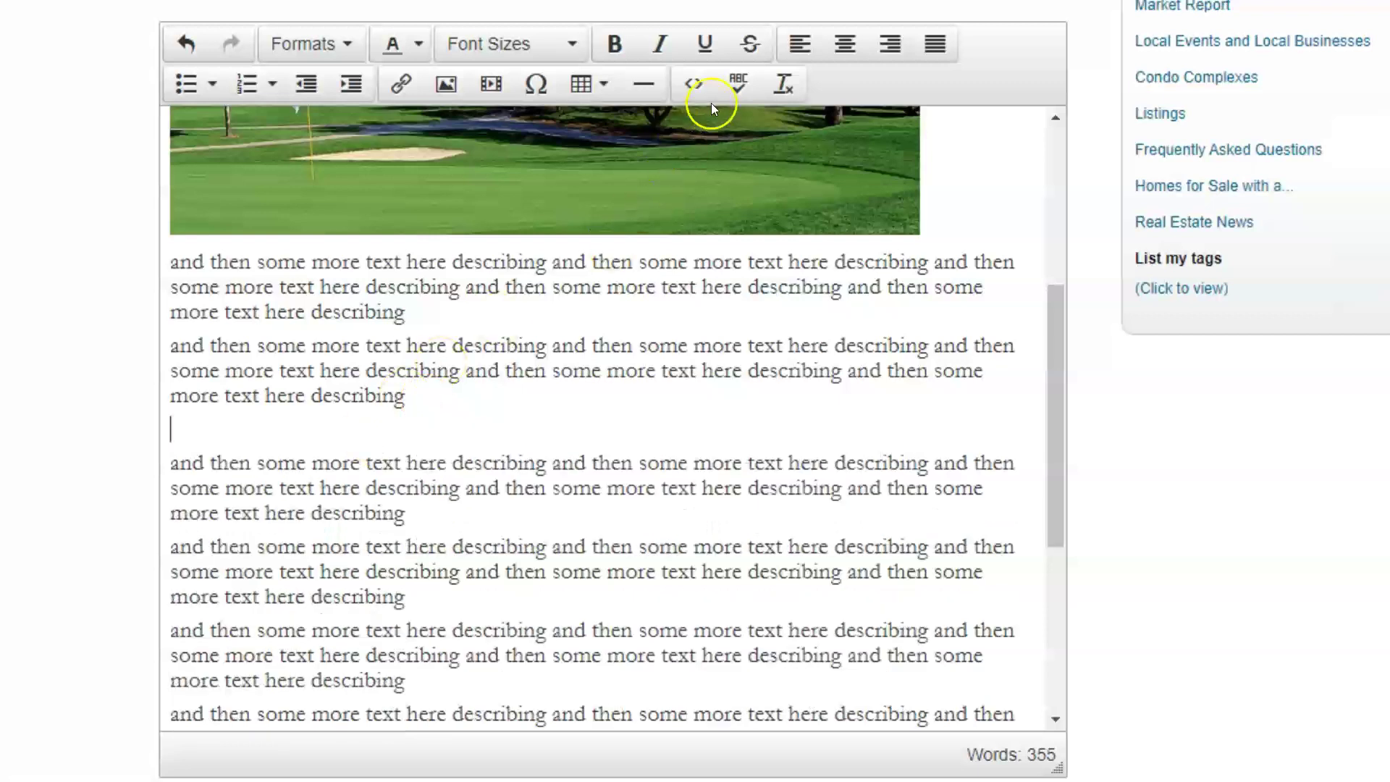
Step: Embed the copied youtu.be link as a video in the new empty paragraph
click(490, 85)
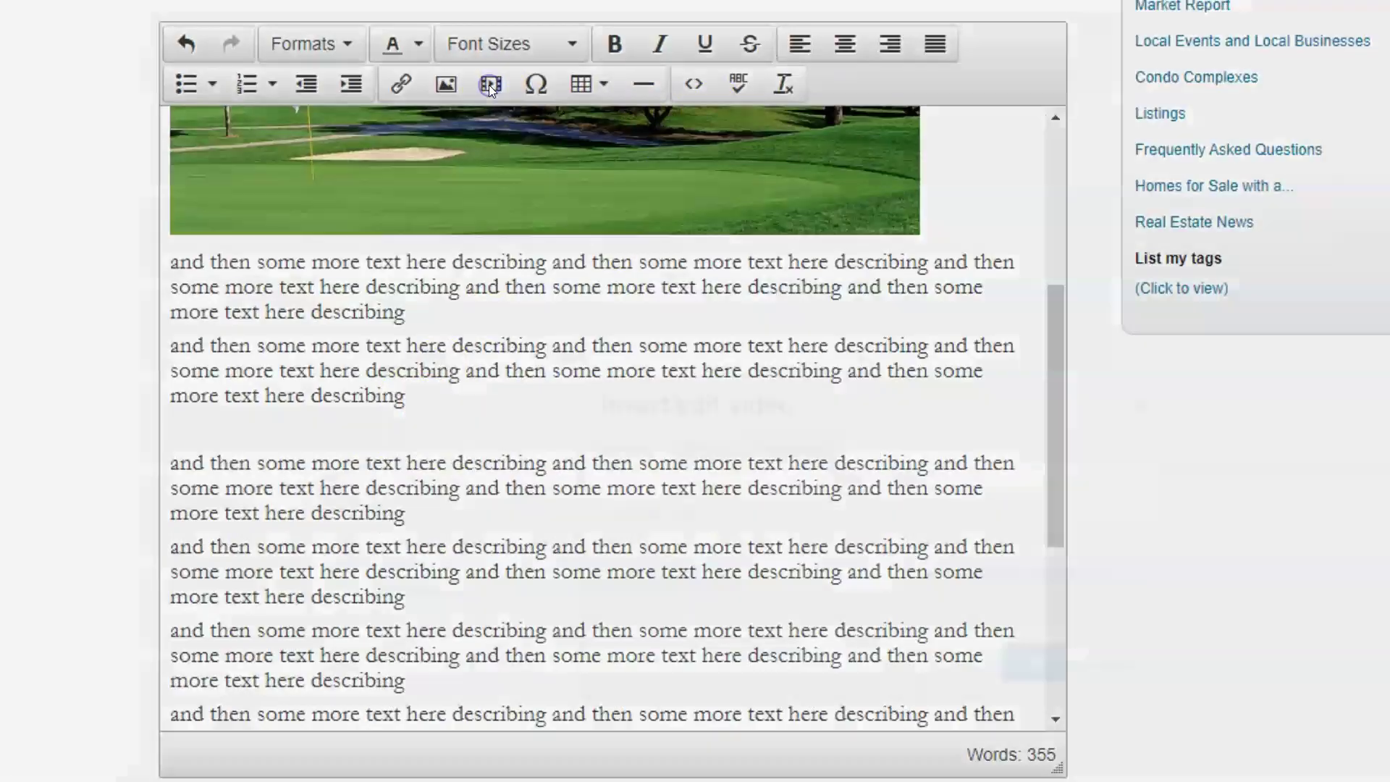
click(764, 510)
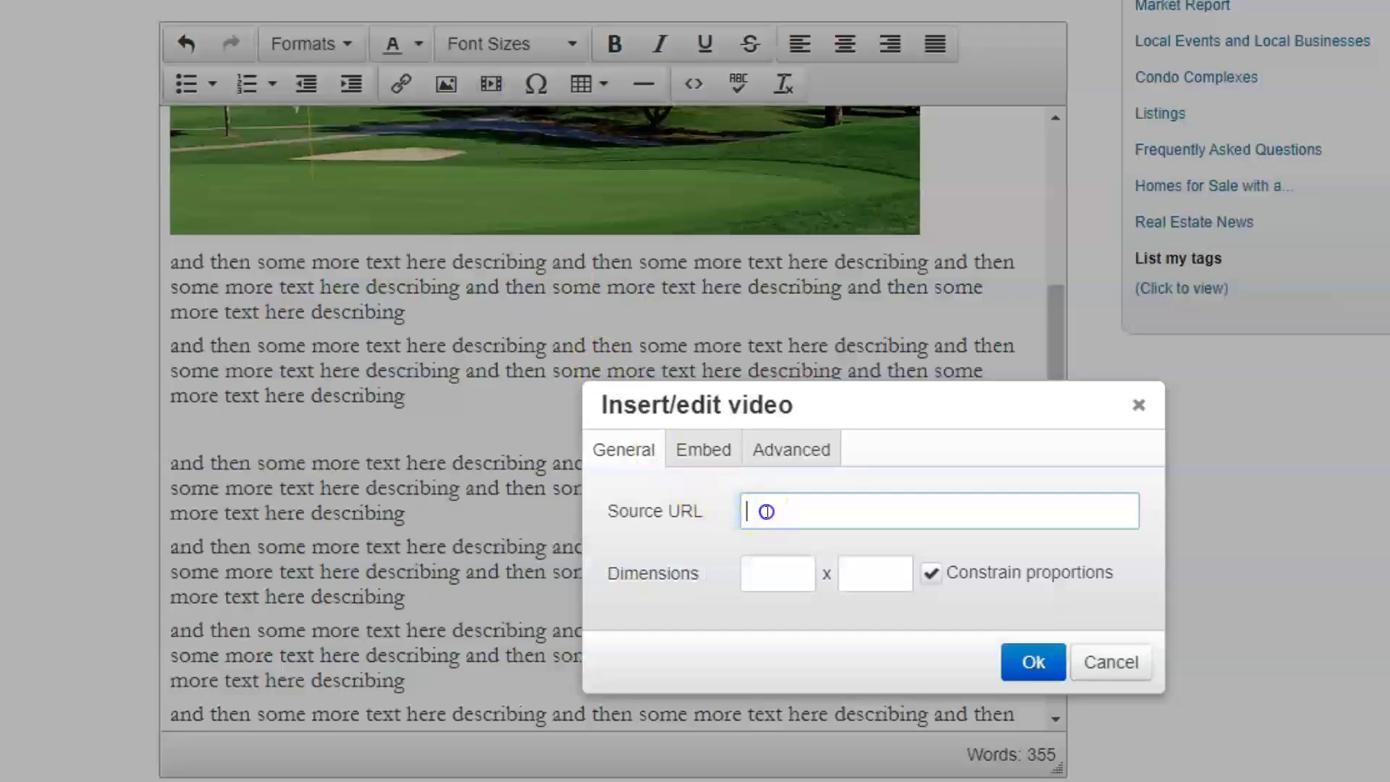
right_click(769, 512)
click(845, 707)
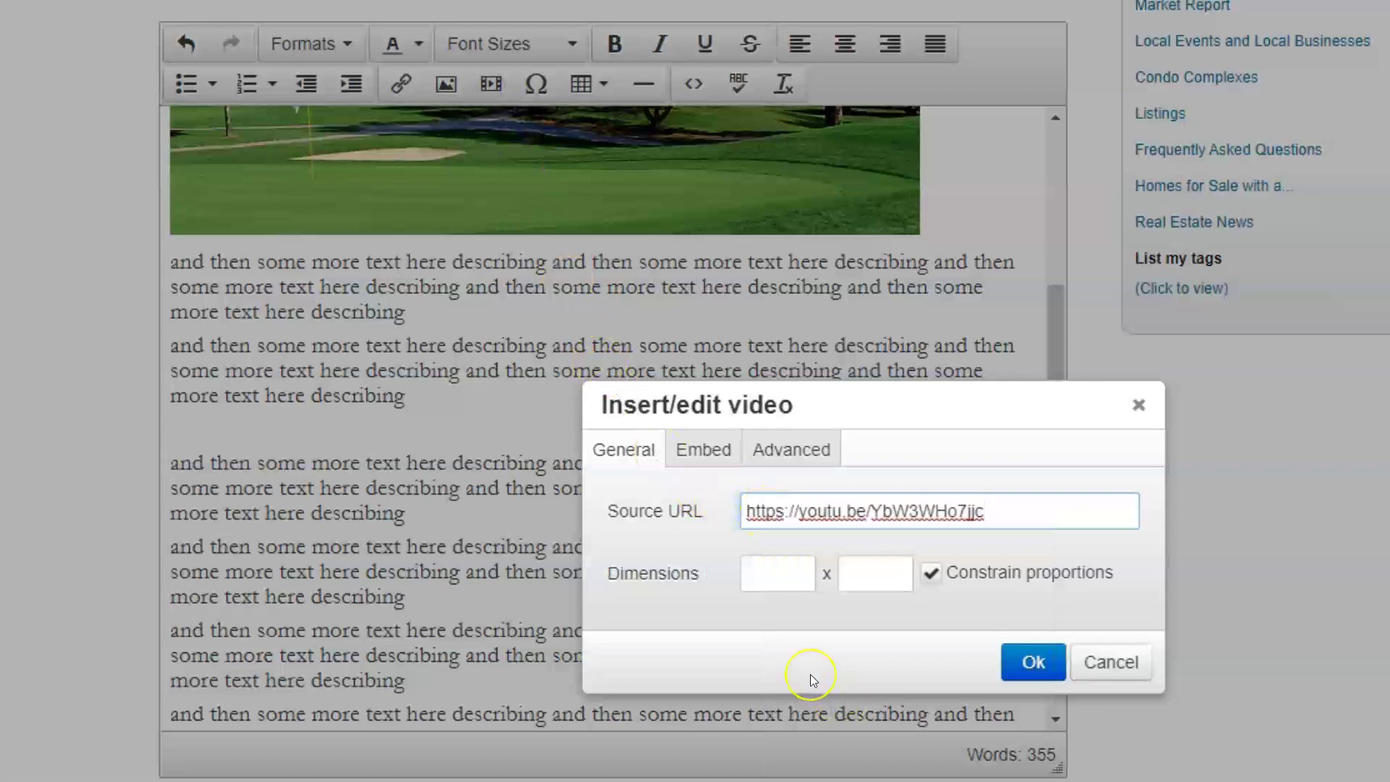
click(1033, 662)
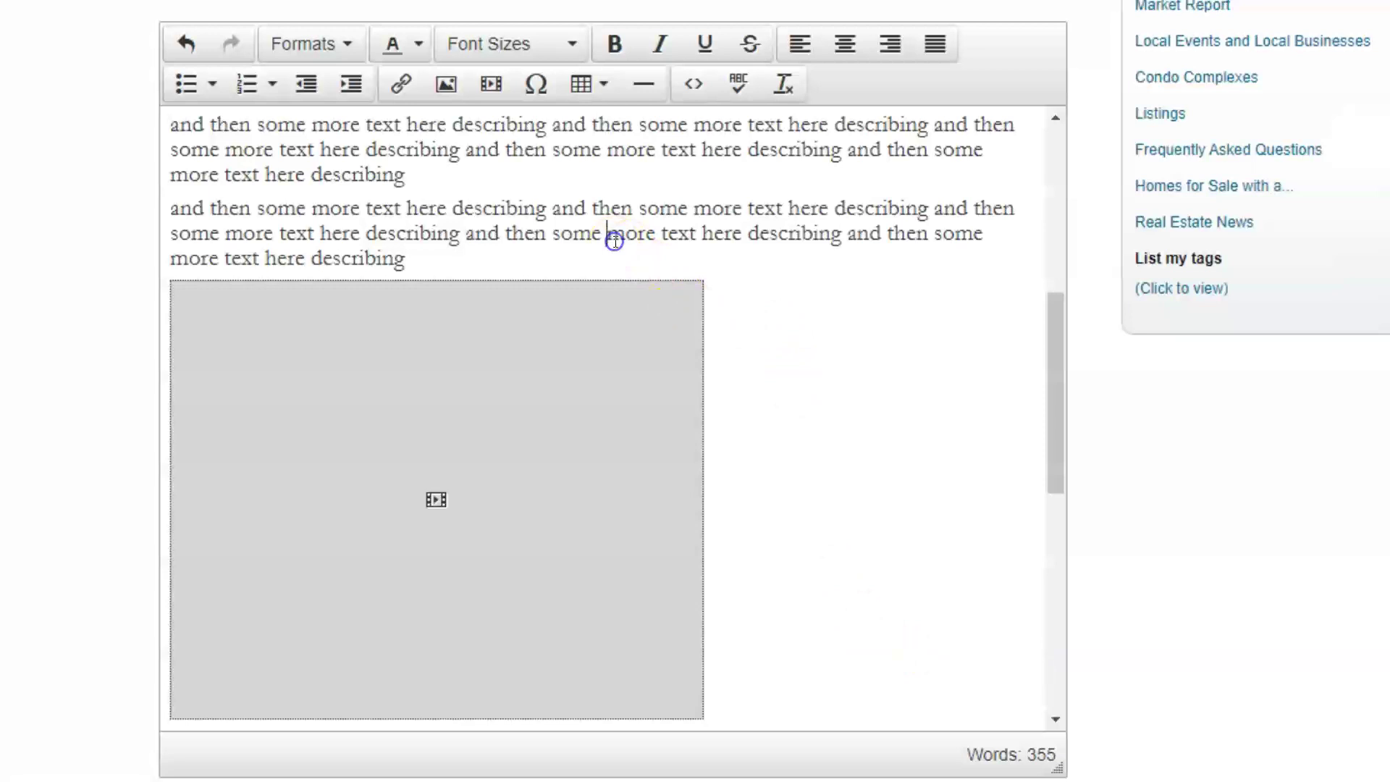
scroll(615, 241, down, 2)
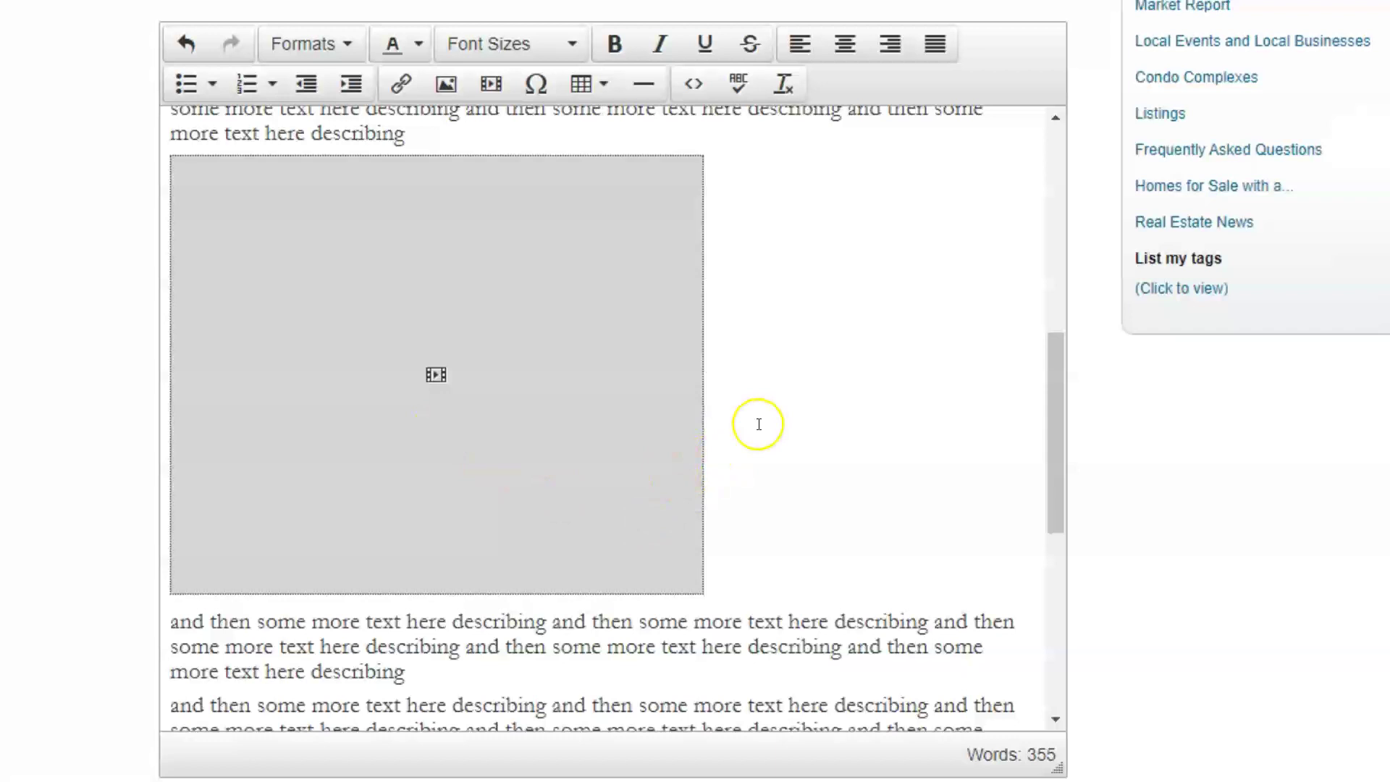
Step: Save the Latourette draft and preview it, where the video appears as a blank frame
scroll(757, 425, up, 4)
scroll(74, 379, up, 7)
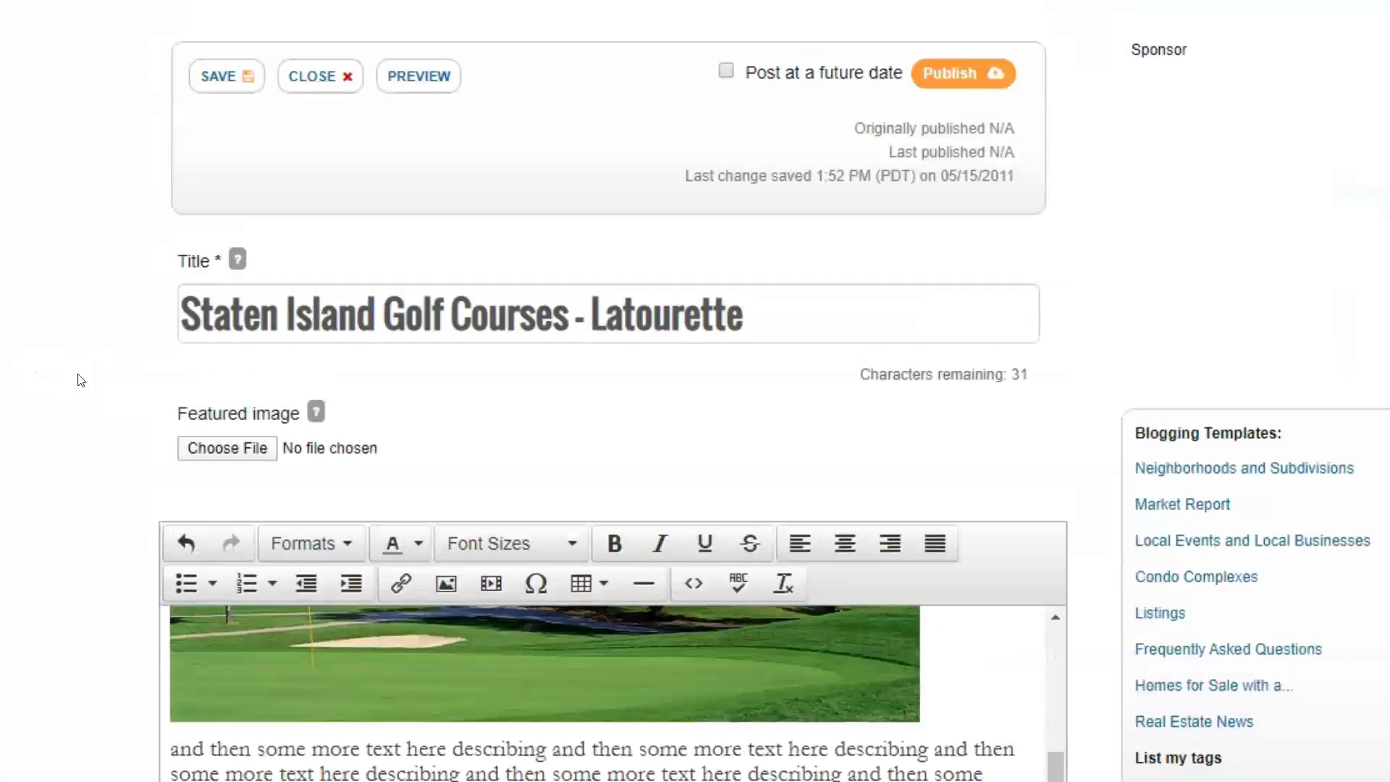
click(220, 80)
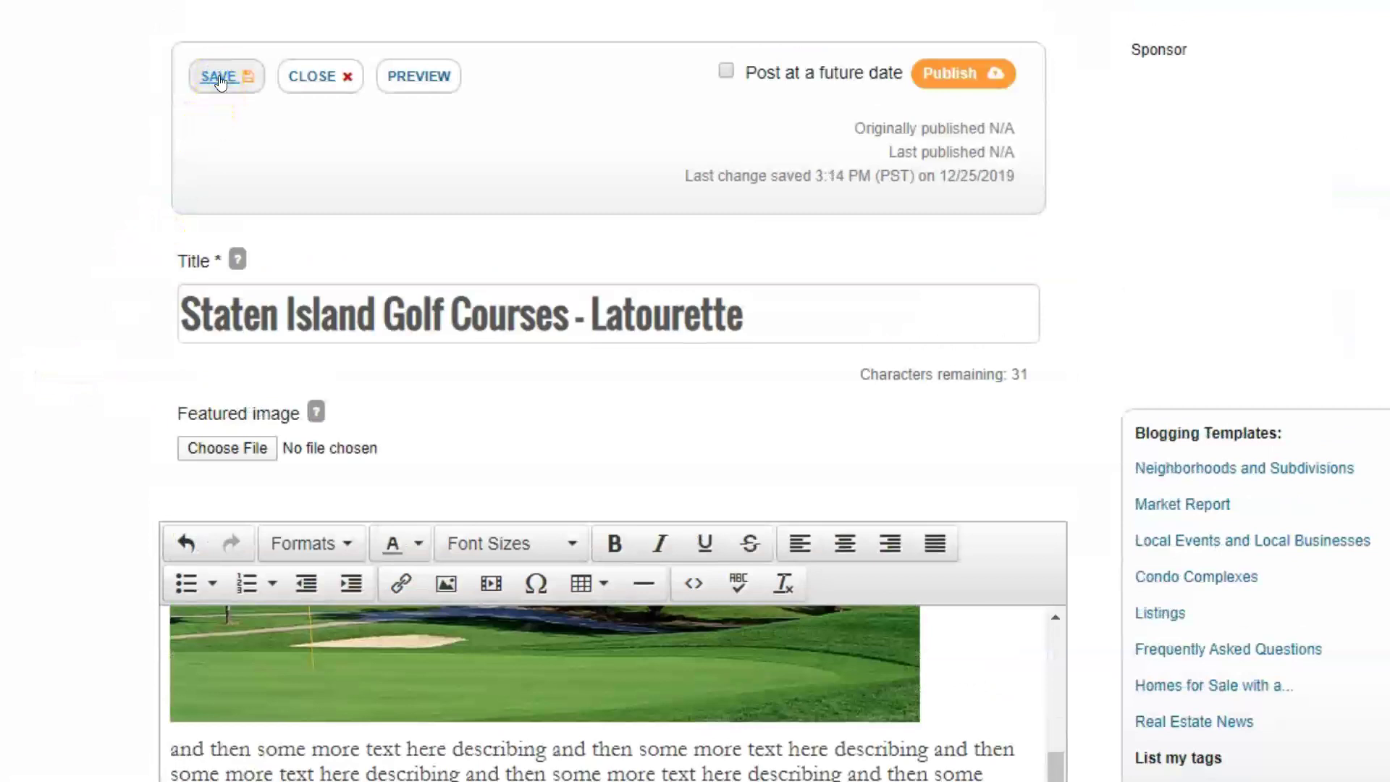
click(408, 78)
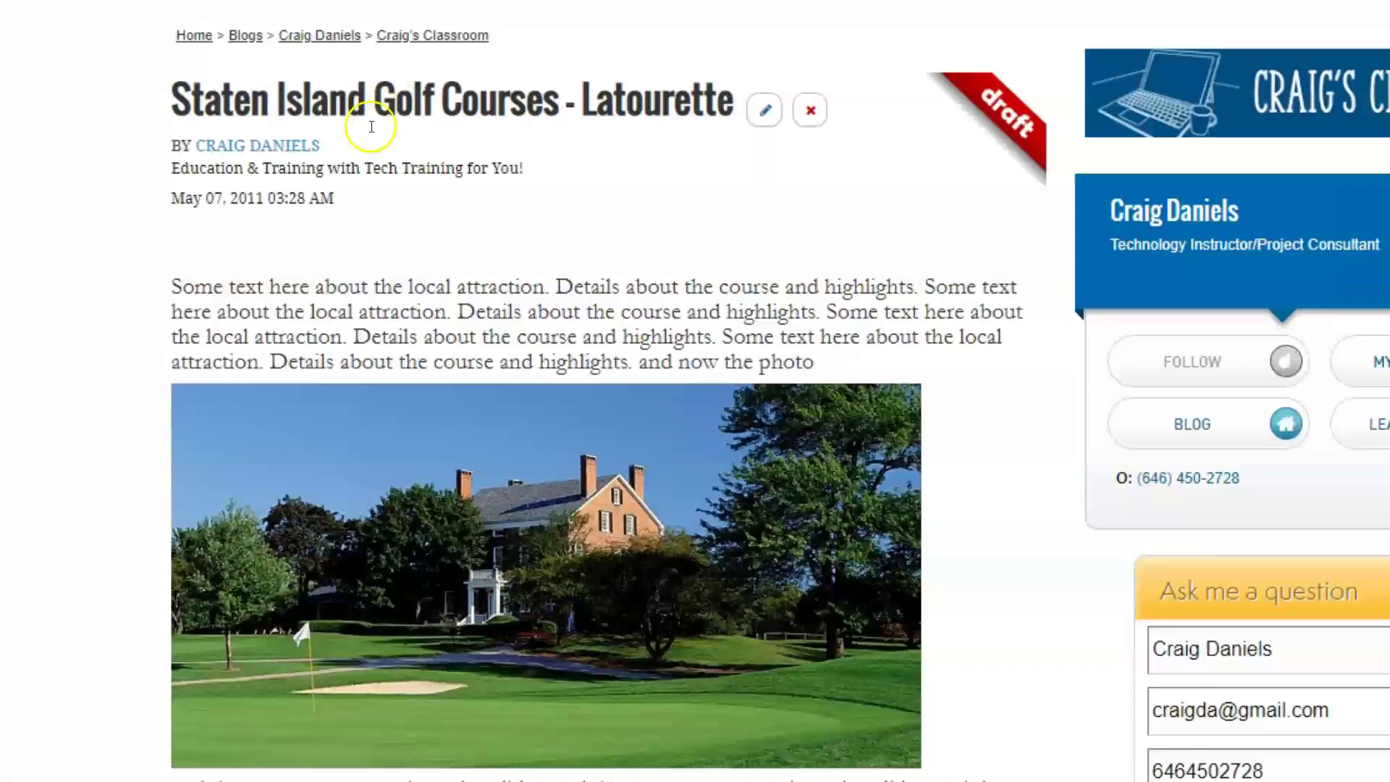
scroll(189, 413, down, 7)
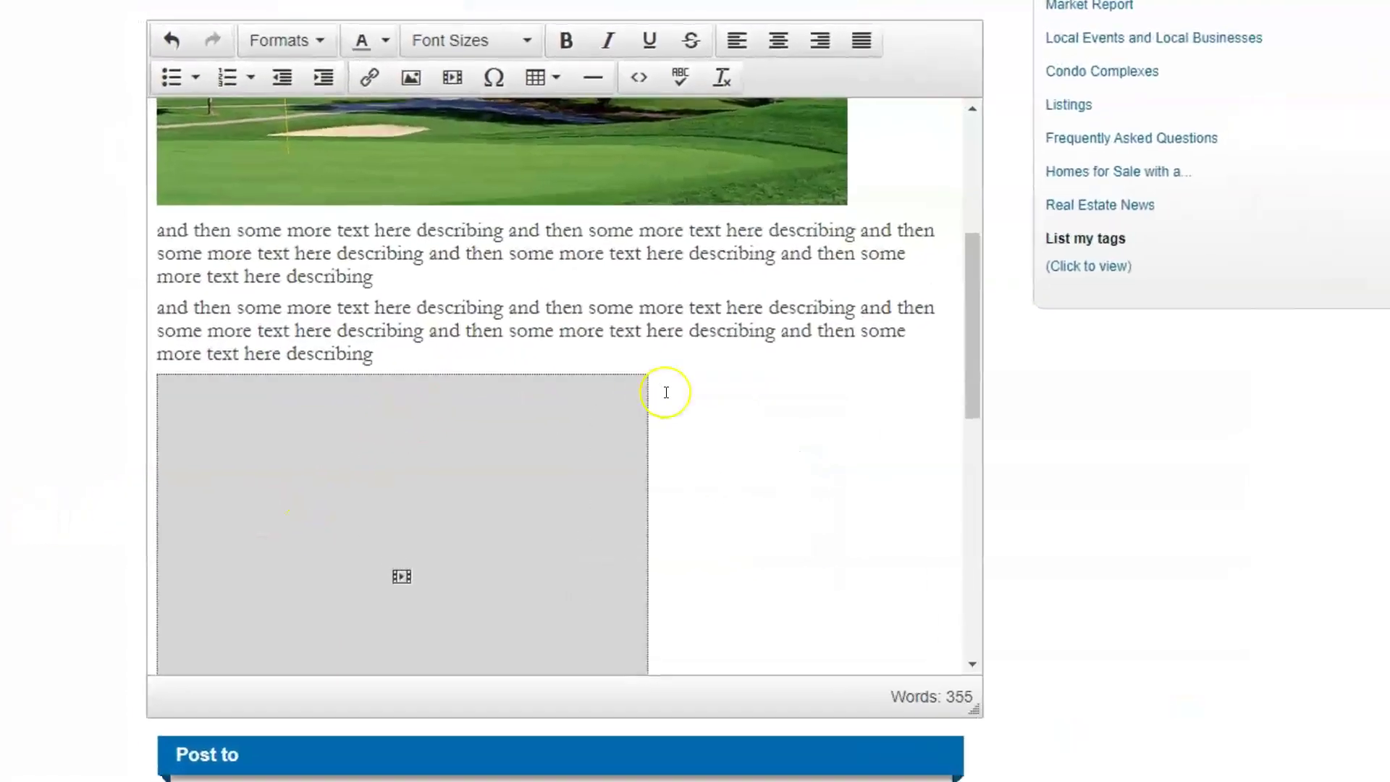
Step: Select the grey embedded video placeholder below the second paragraph
scroll(588, 348, down, 2)
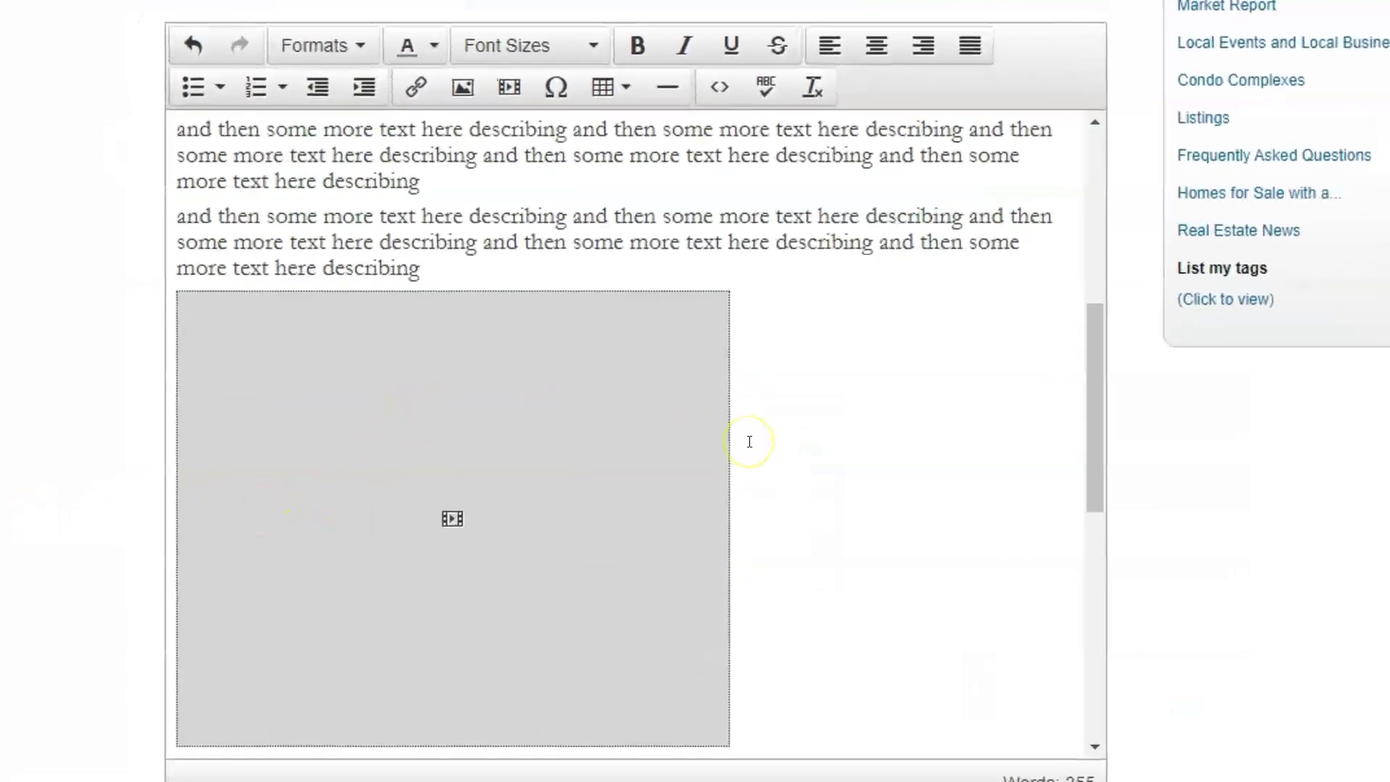
scroll(750, 442, down, 2)
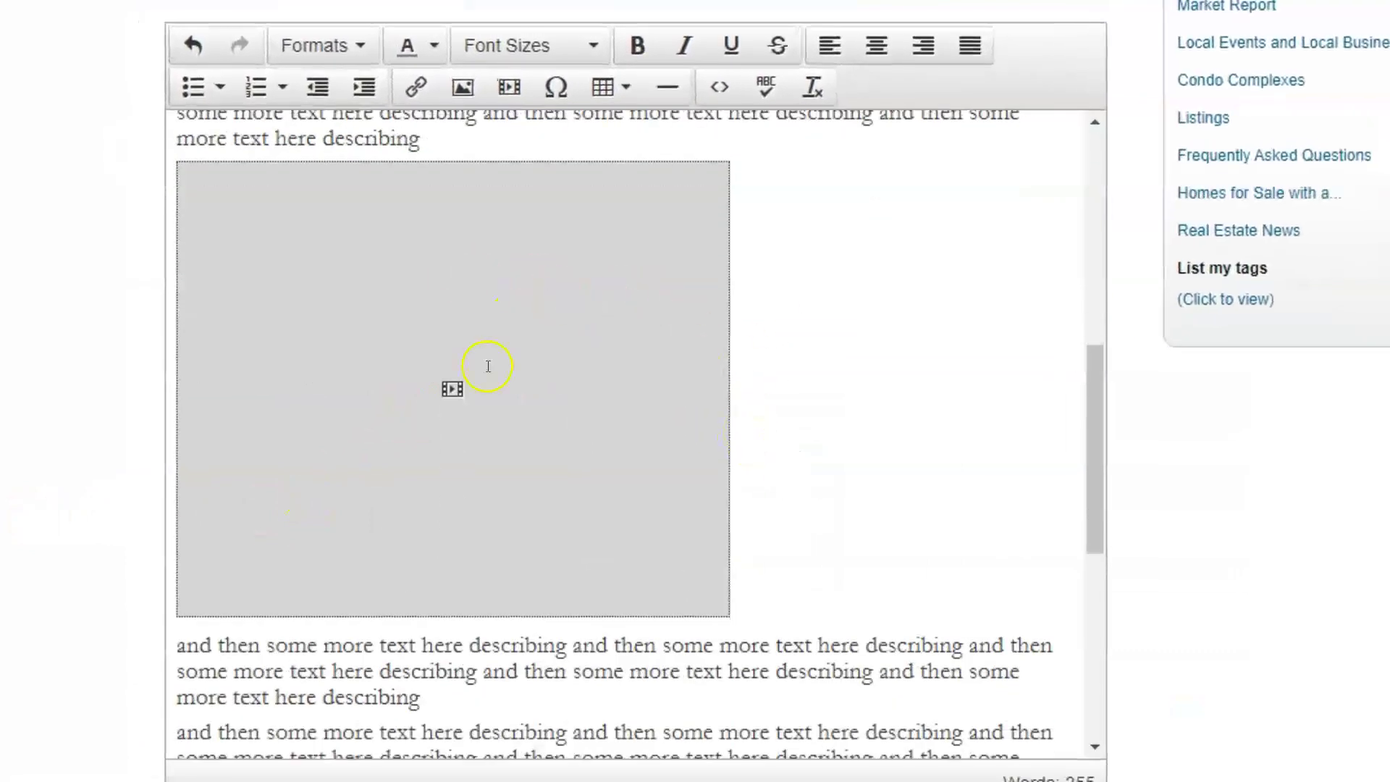
click(345, 332)
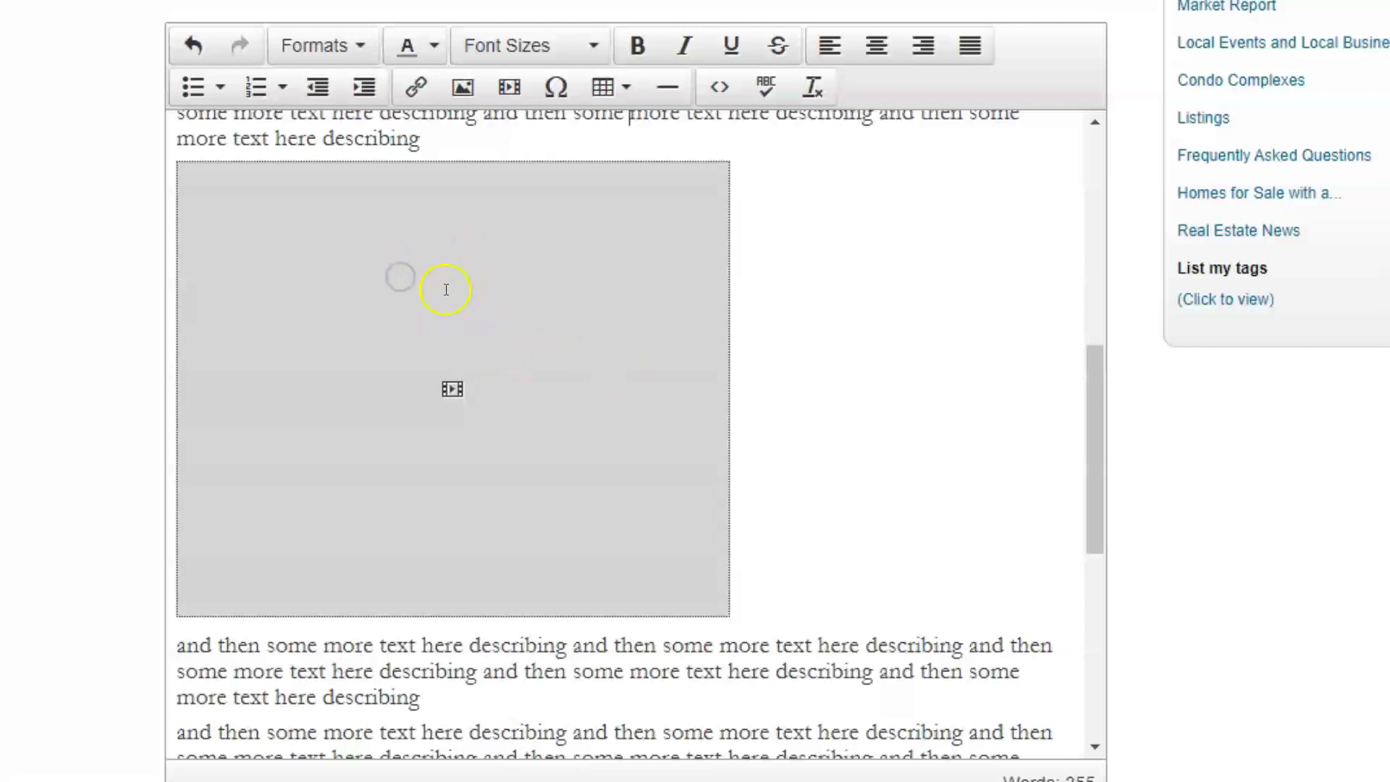
click(549, 289)
click(332, 242)
click(488, 298)
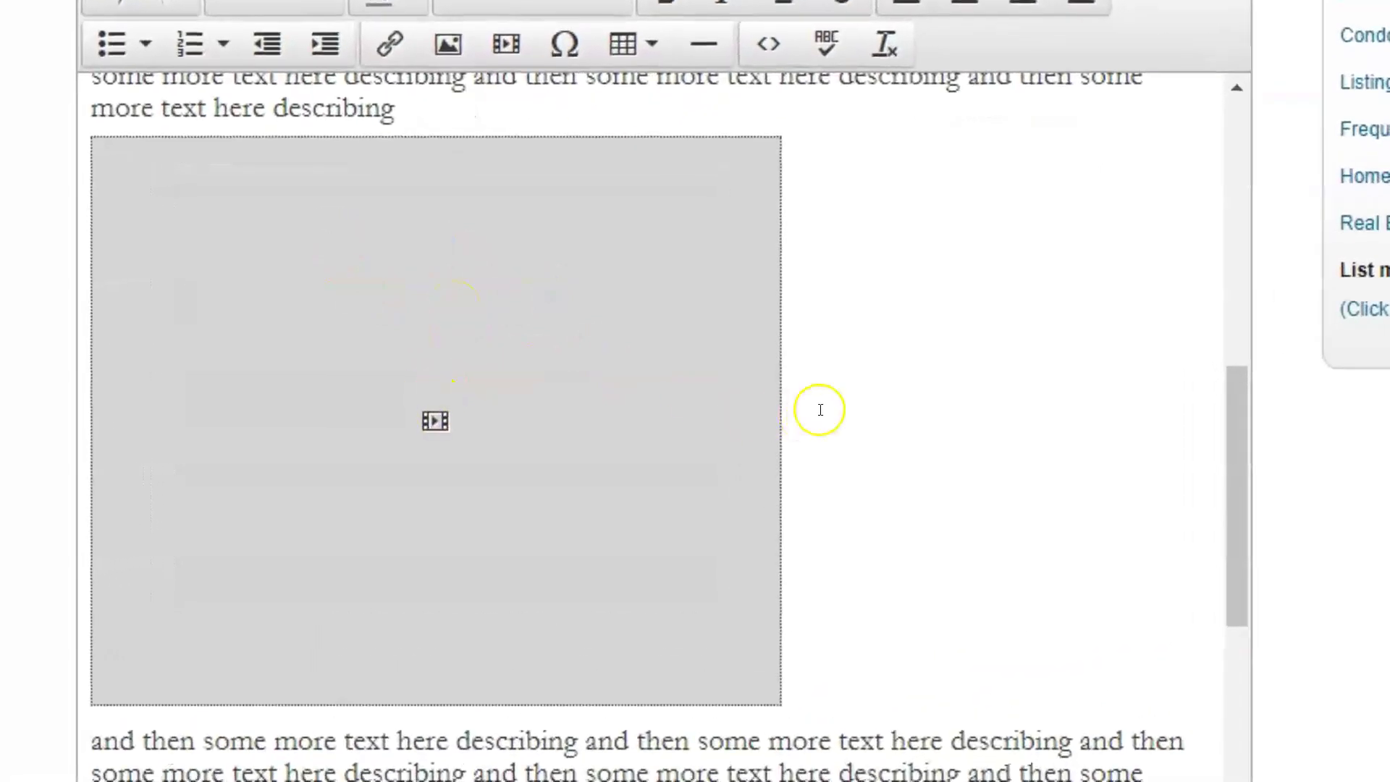
click(821, 472)
key(Left)
key(Right)
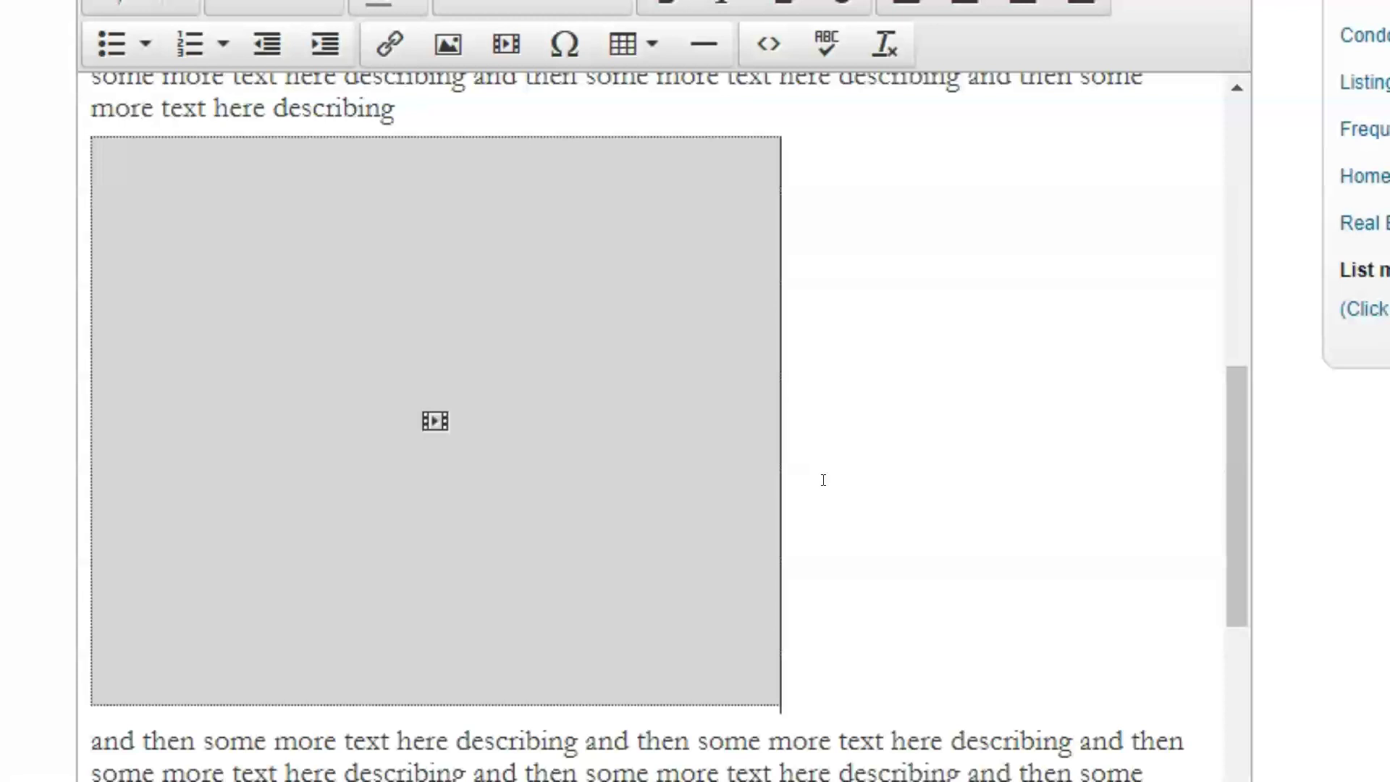
key(Left)
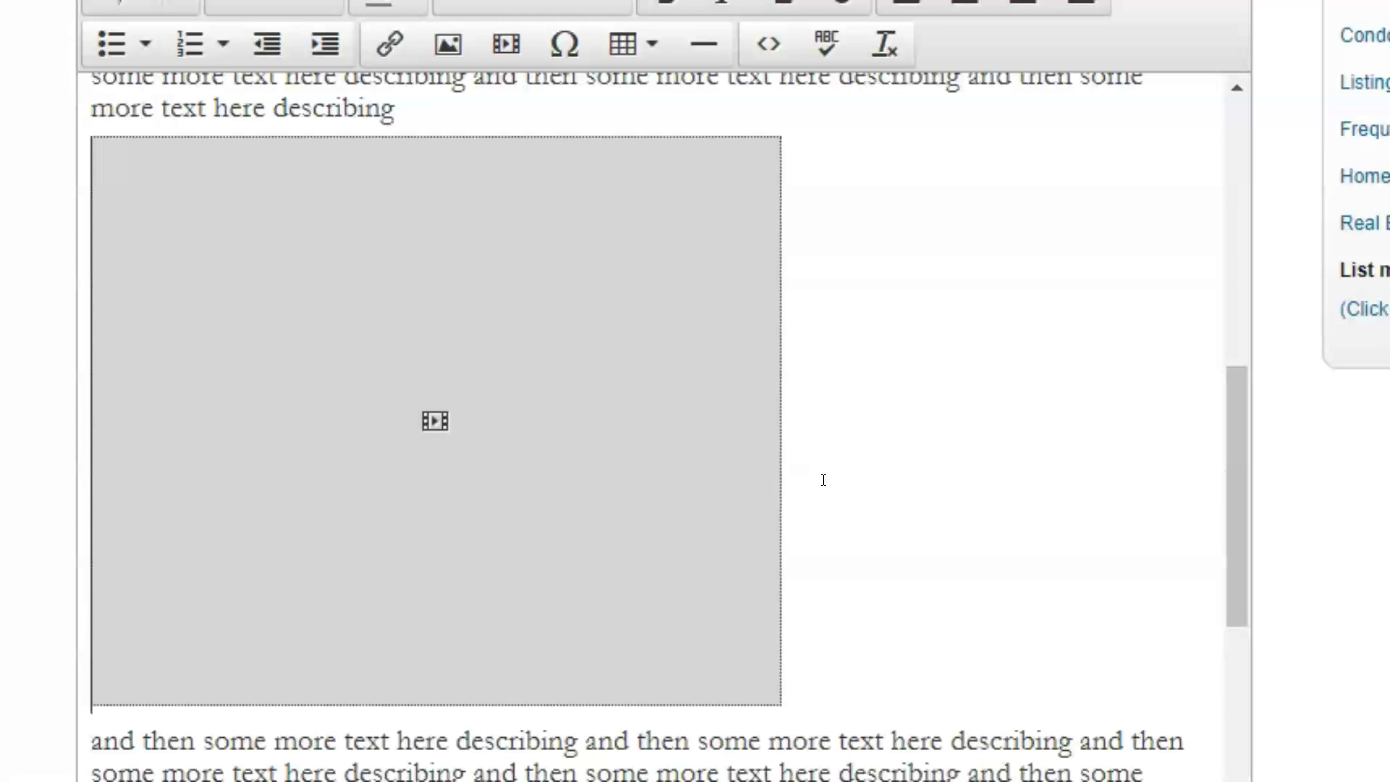
key(Right)
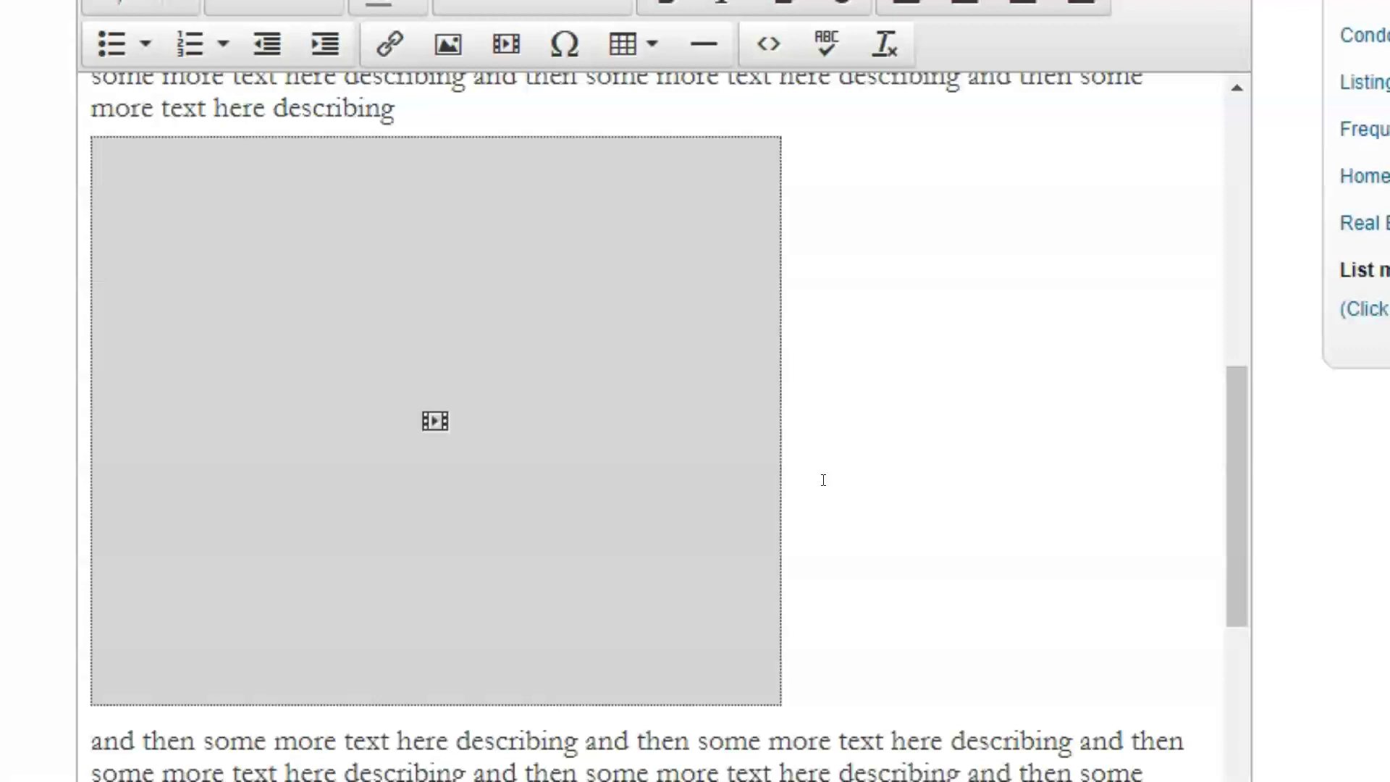
key(shift+Left)
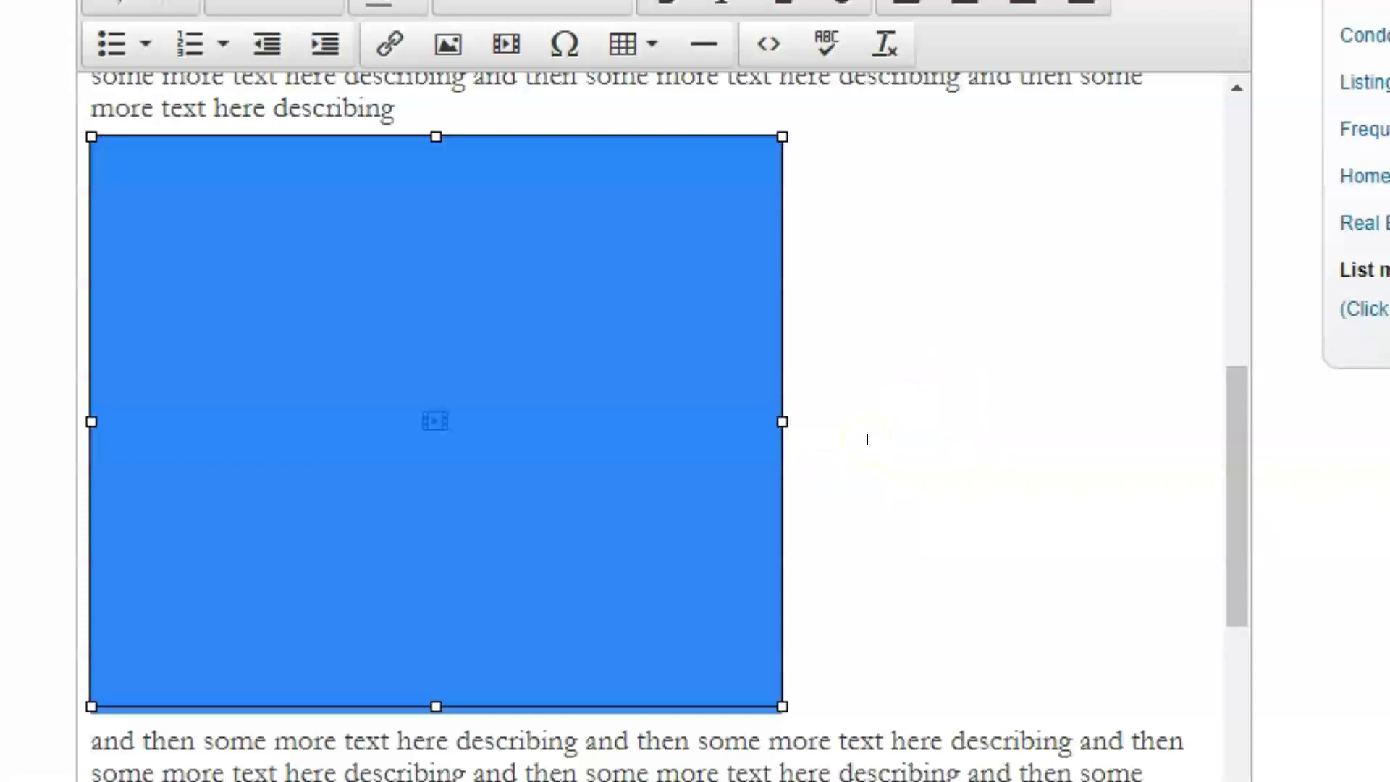
Step: Change the embedded video's Source URL from http to https and apply it
click(505, 45)
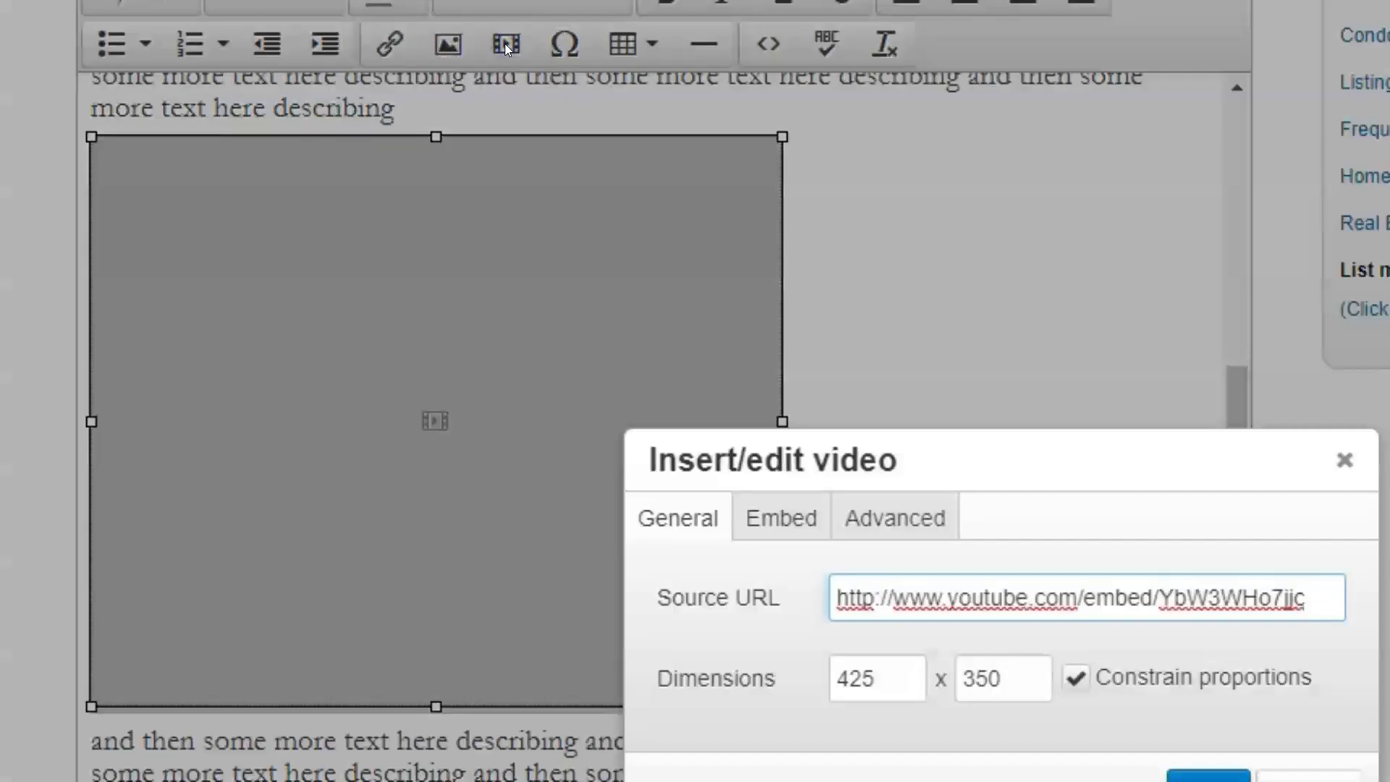
drag(902, 464, 892, 221)
click(1141, 355)
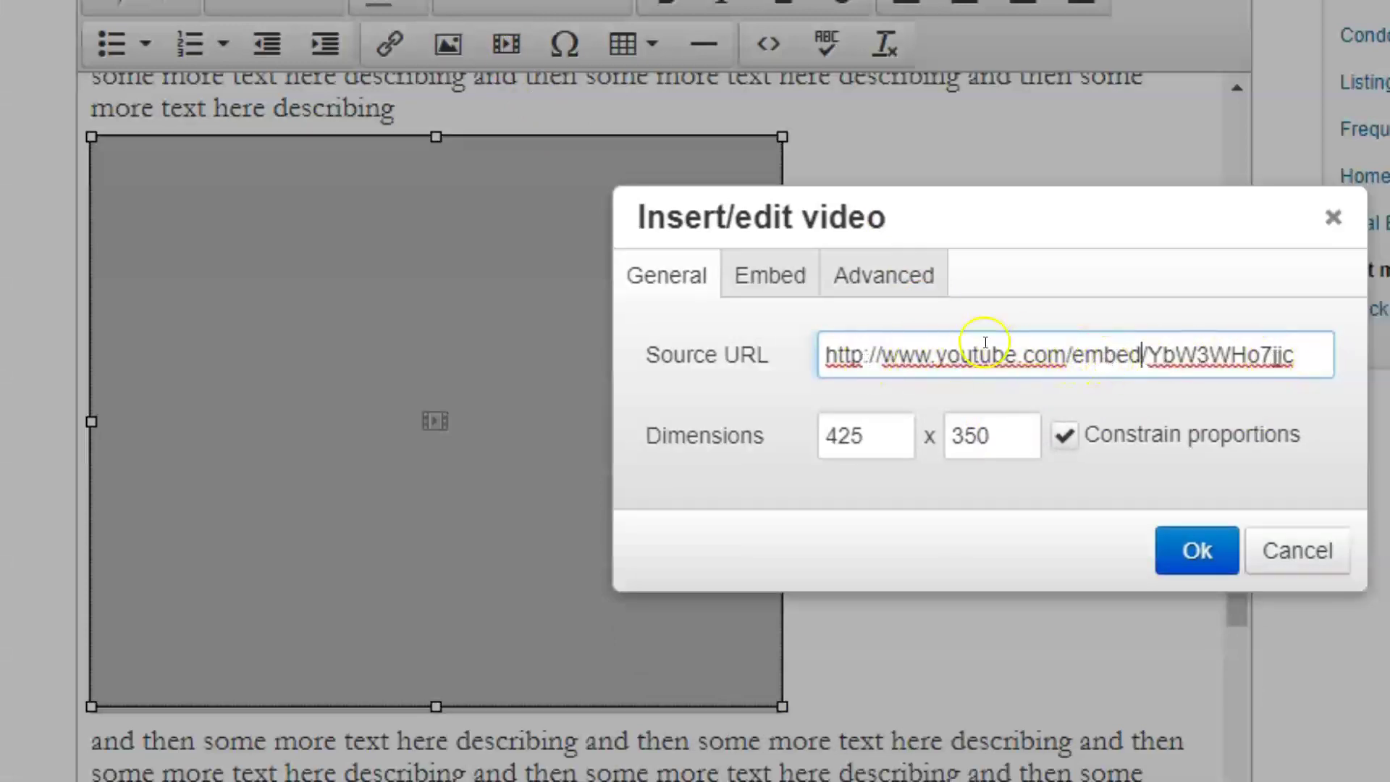
drag(1143, 353, 1073, 355)
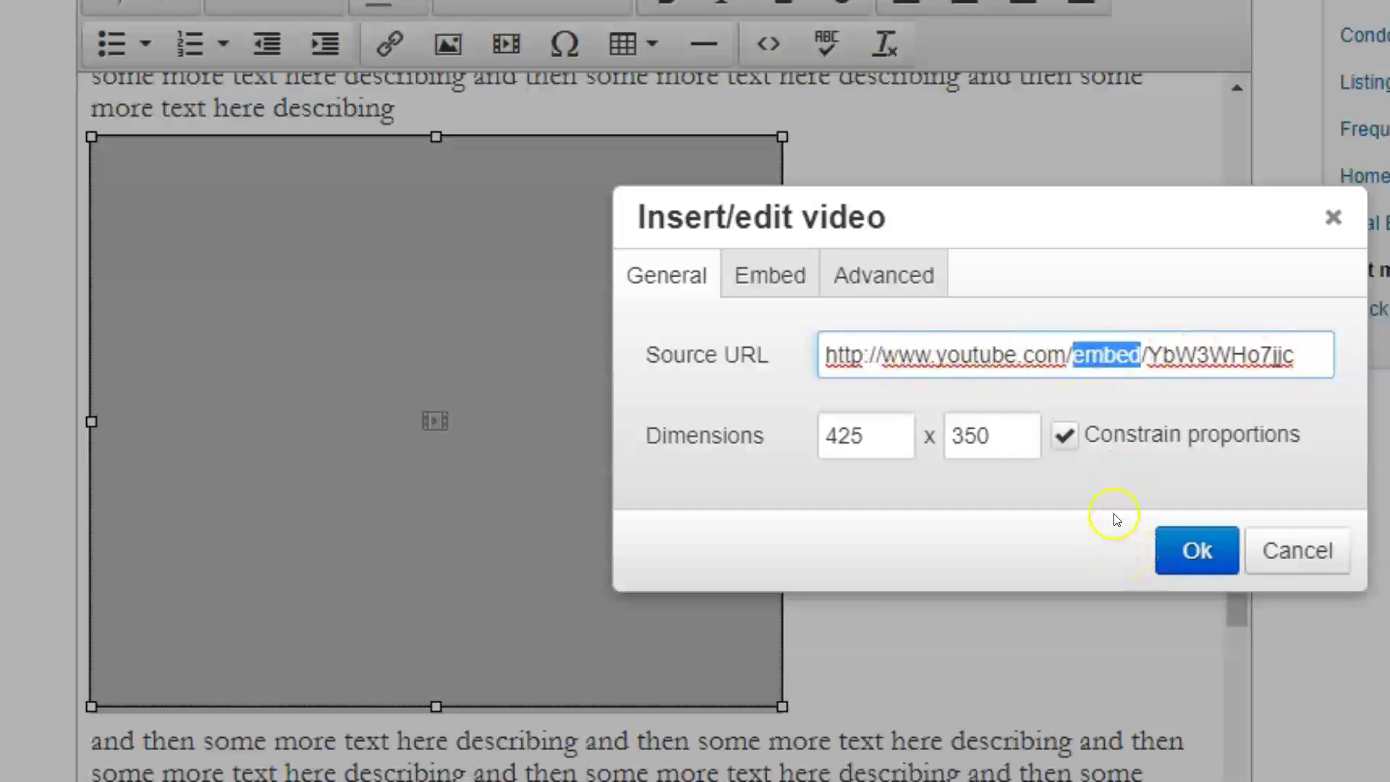
double_click(1231, 350)
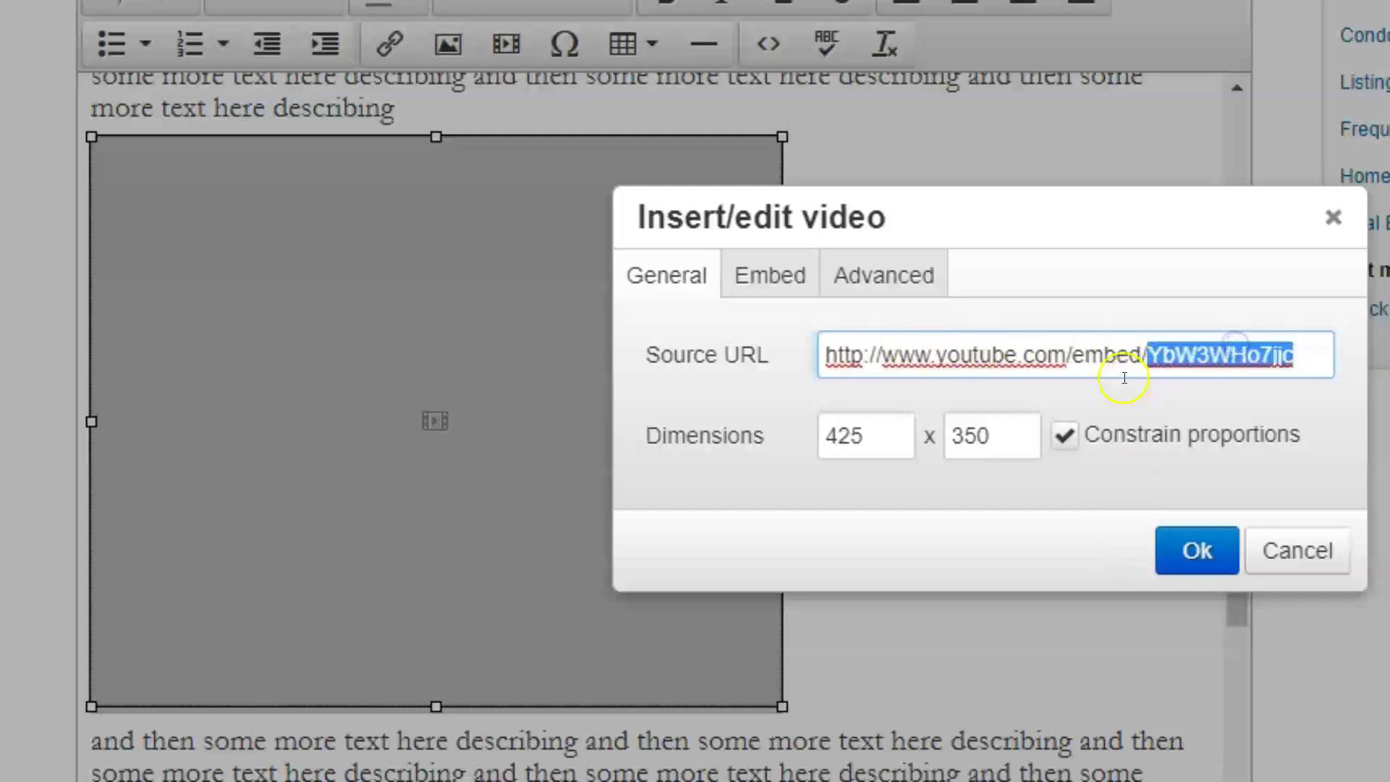
double_click(1118, 357)
click(1118, 356)
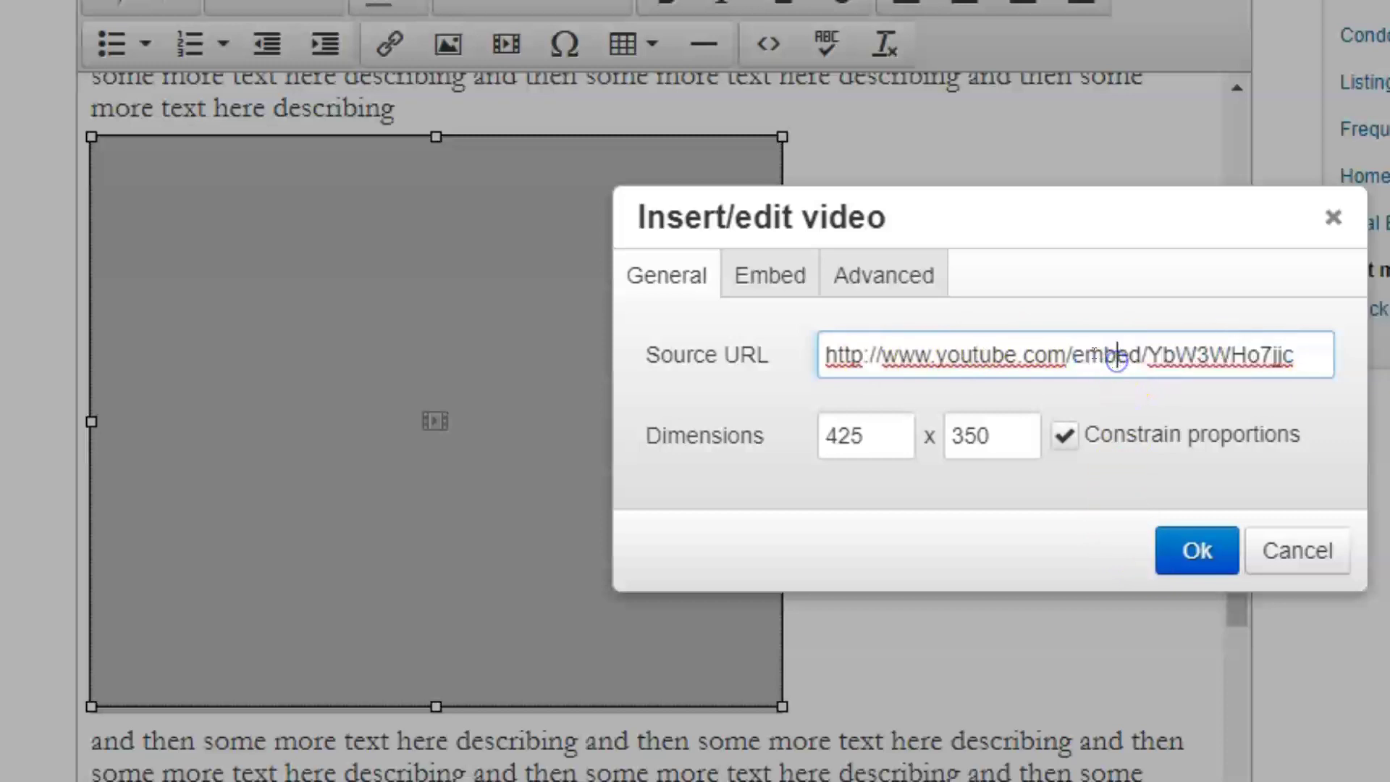
click(1071, 355)
double_click(842, 356)
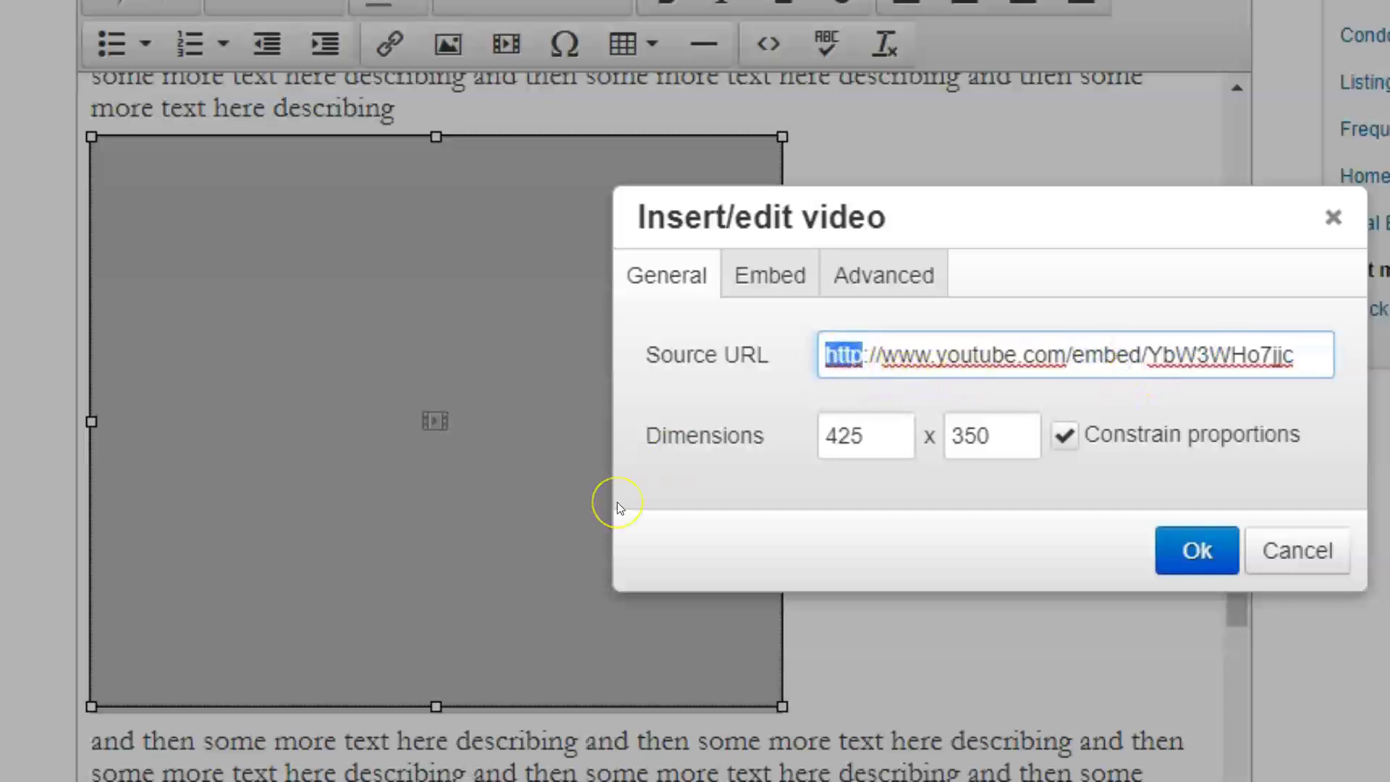
click(861, 364)
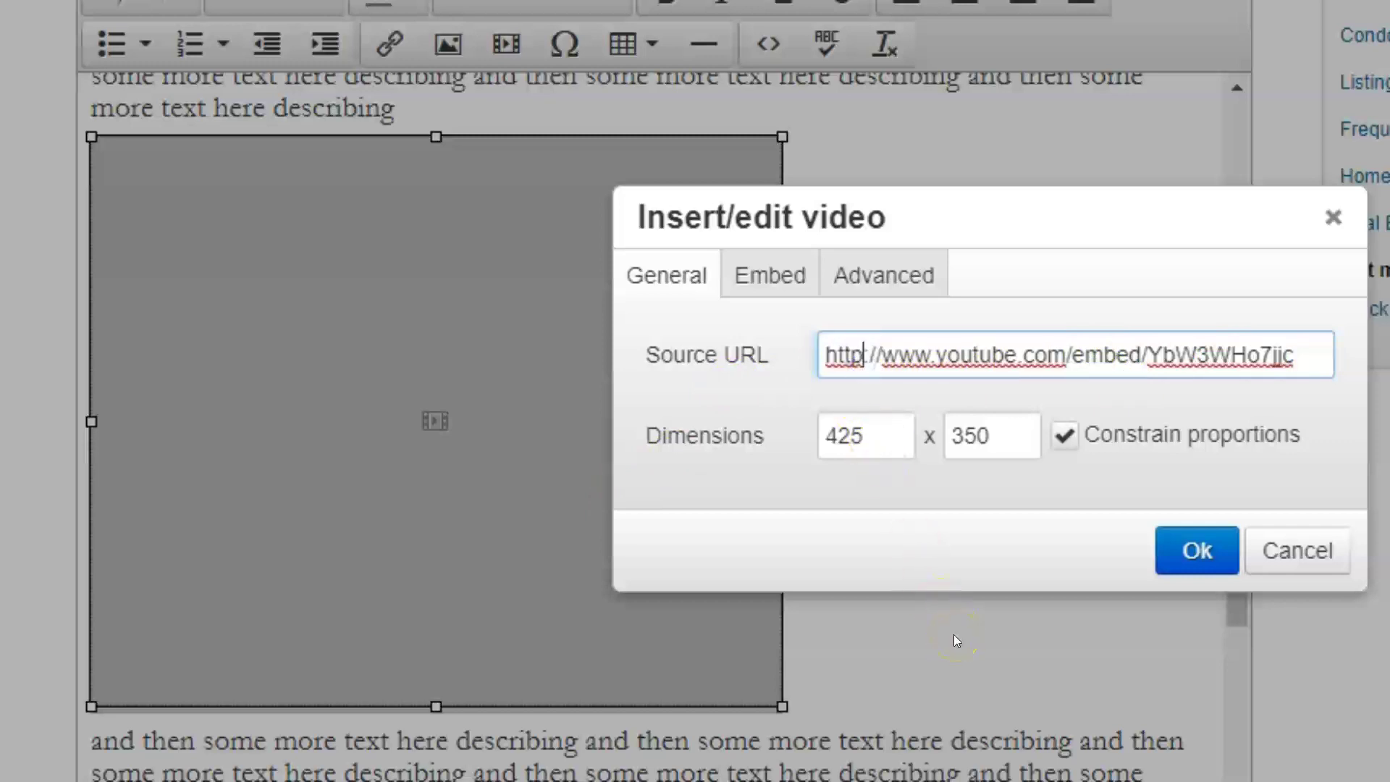
text(s)
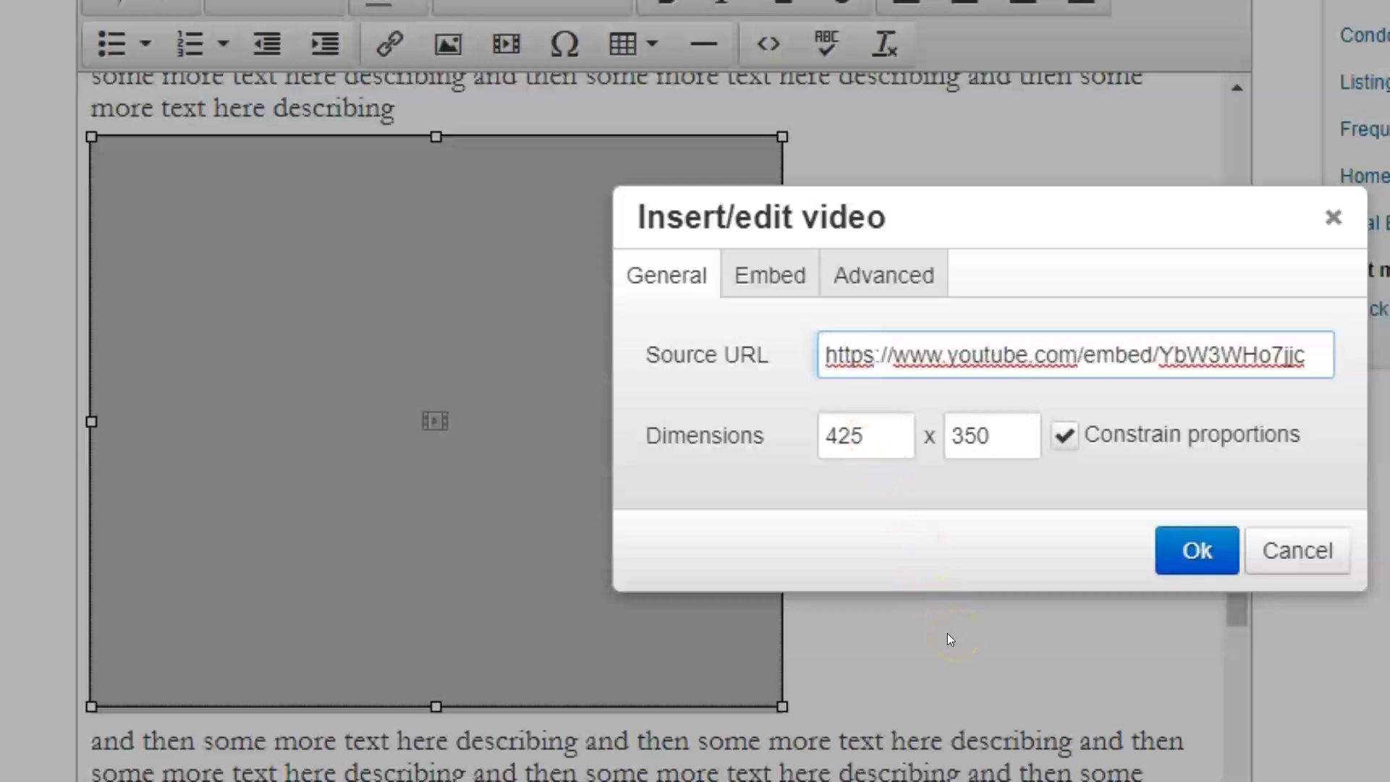
click(1196, 553)
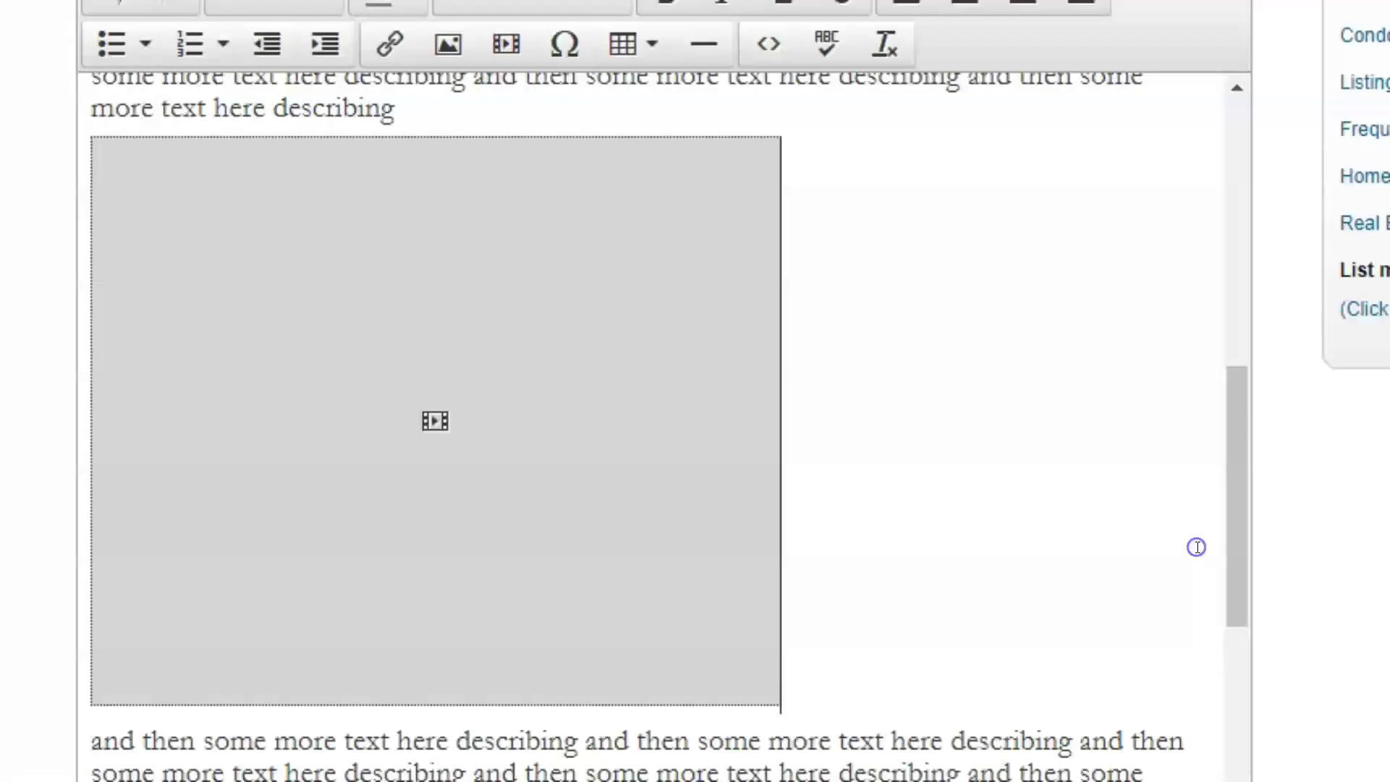
Step: Save the post and preview it, with the Onion Soup player now rendering
scroll(22, 434, up, 9)
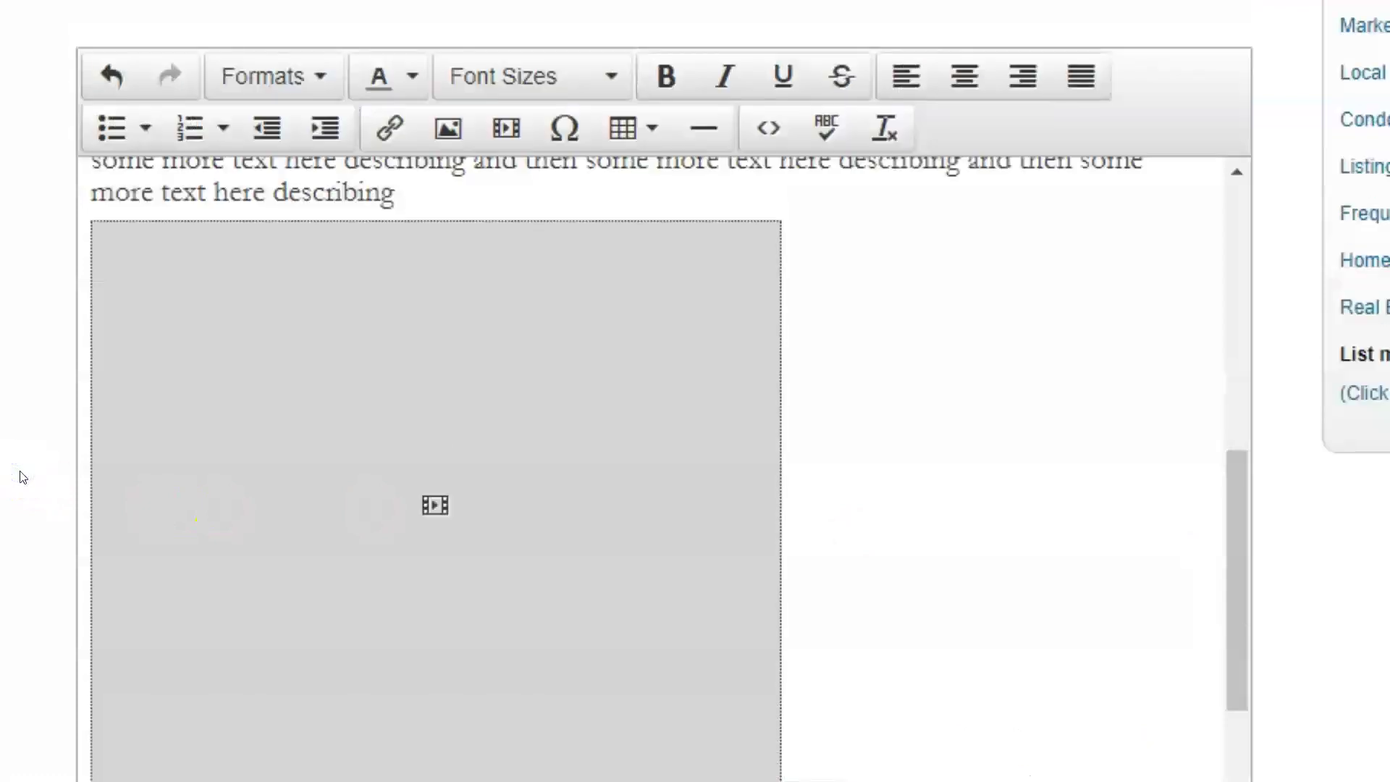
click(166, 42)
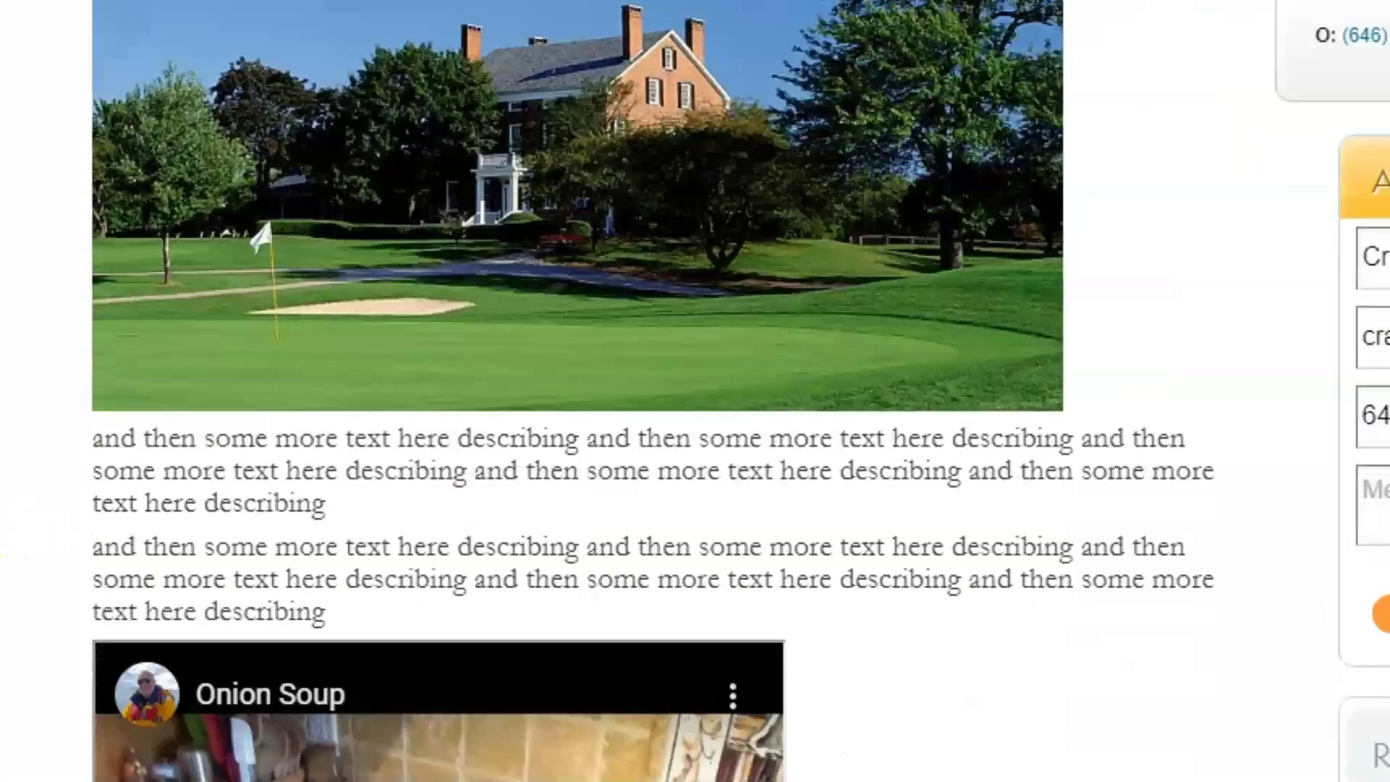
scroll(724, 391, down, 2)
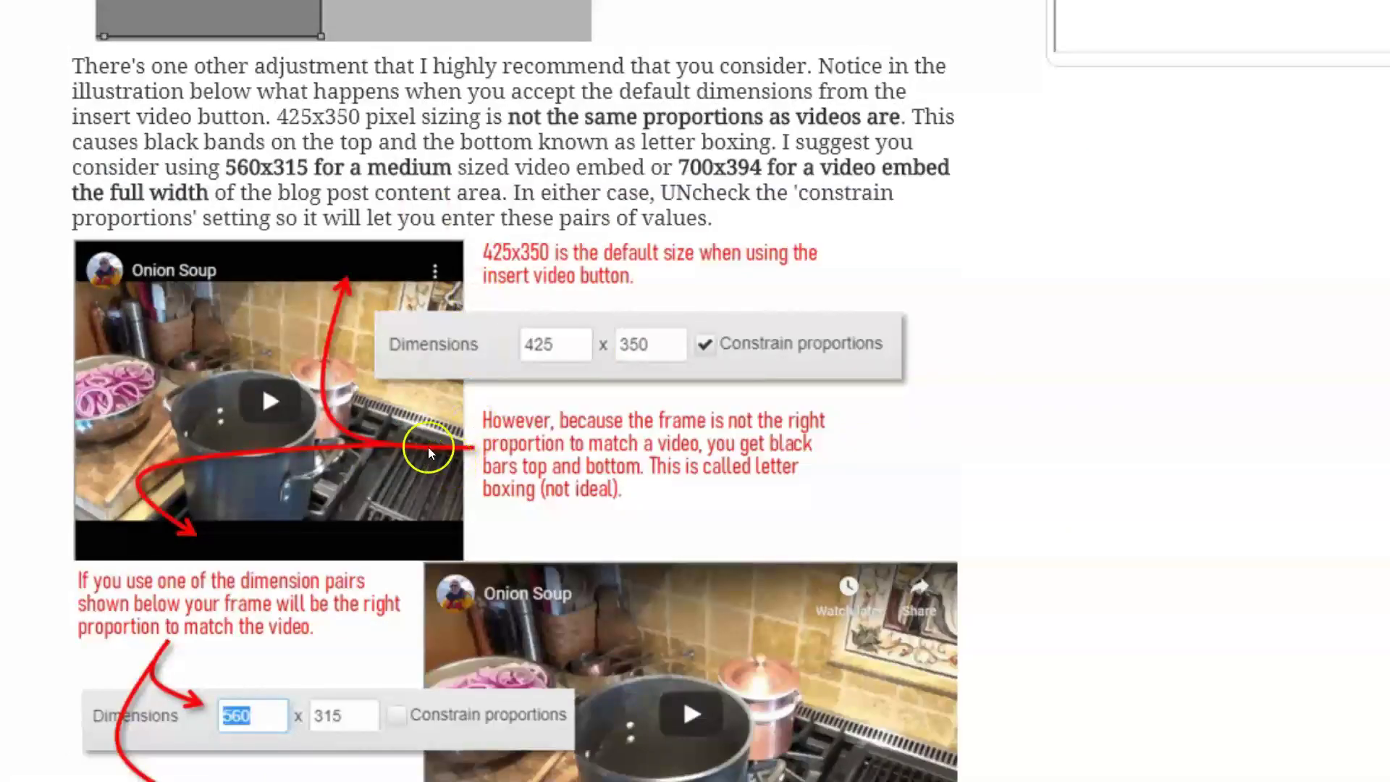
Step: Read the guide's recommended video sizes, 560 x 315 and 700 x 394
scroll(428, 451, down, 7)
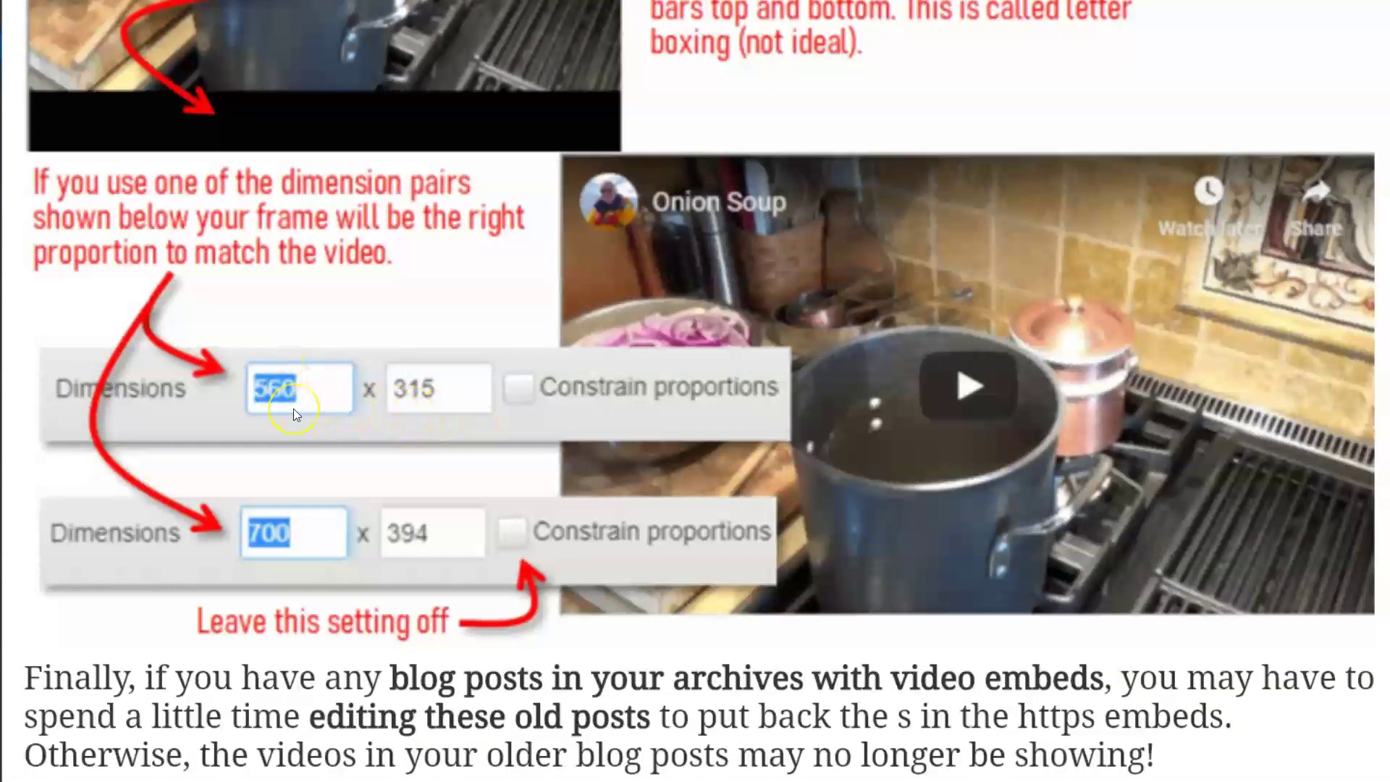
scroll(294, 406, down, 2)
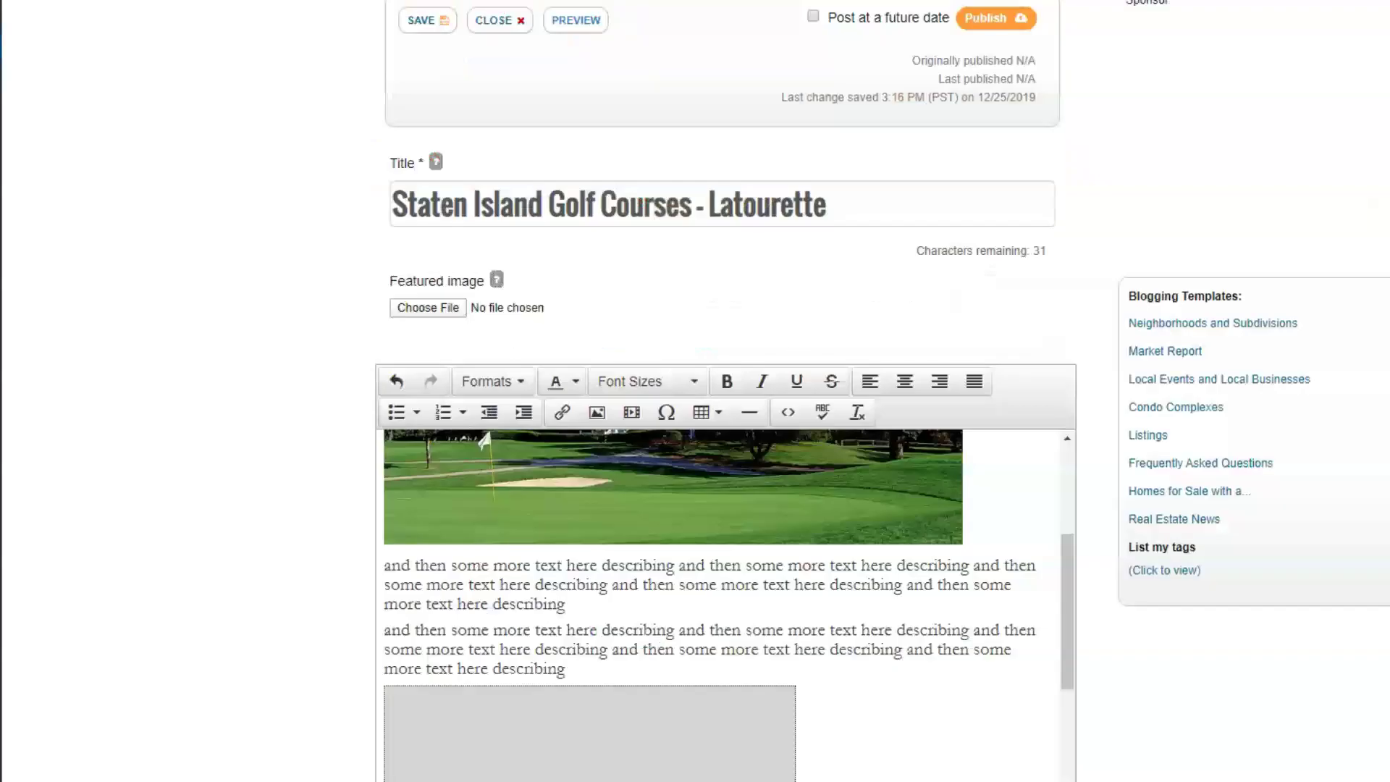
Step: Select the embedded video placeholder and bring up its video settings
scroll(450, 618, down, 5)
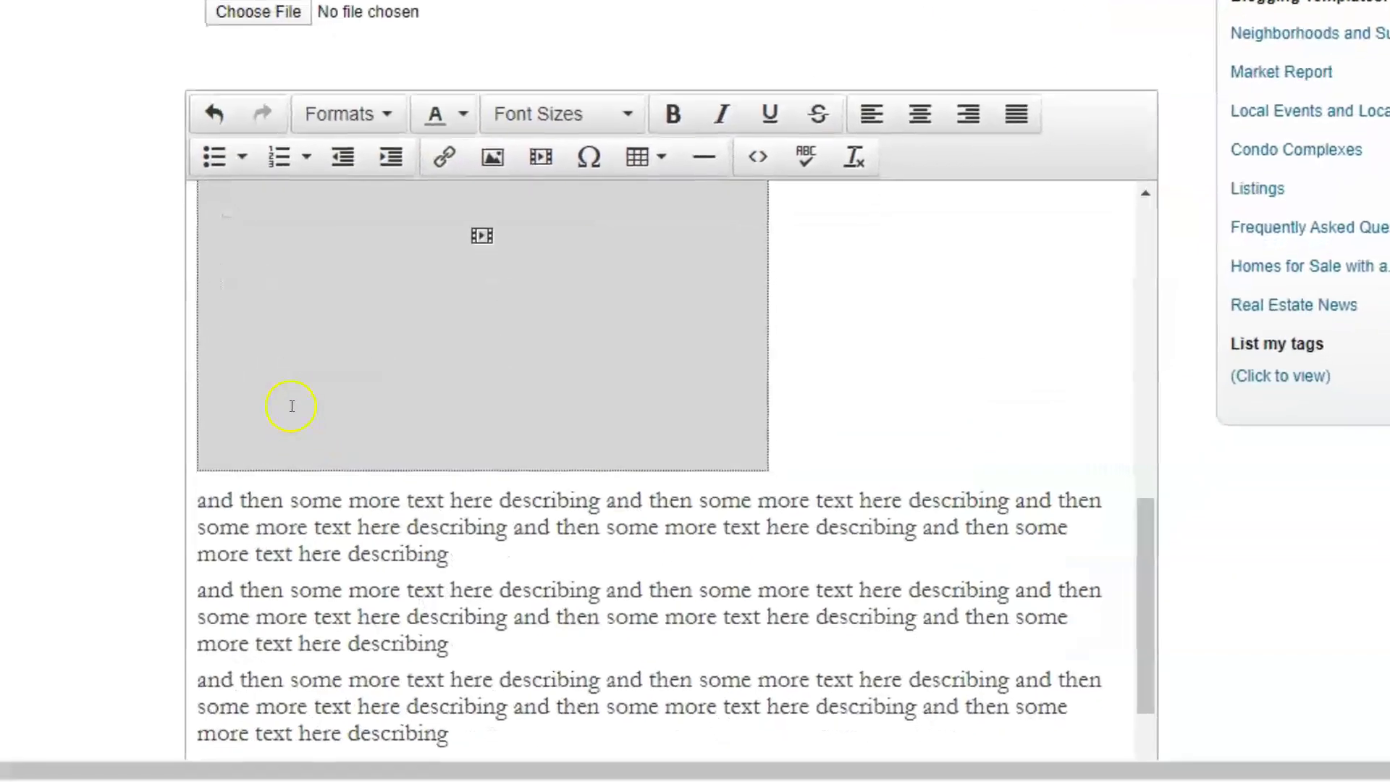
scroll(292, 406, up, 3)
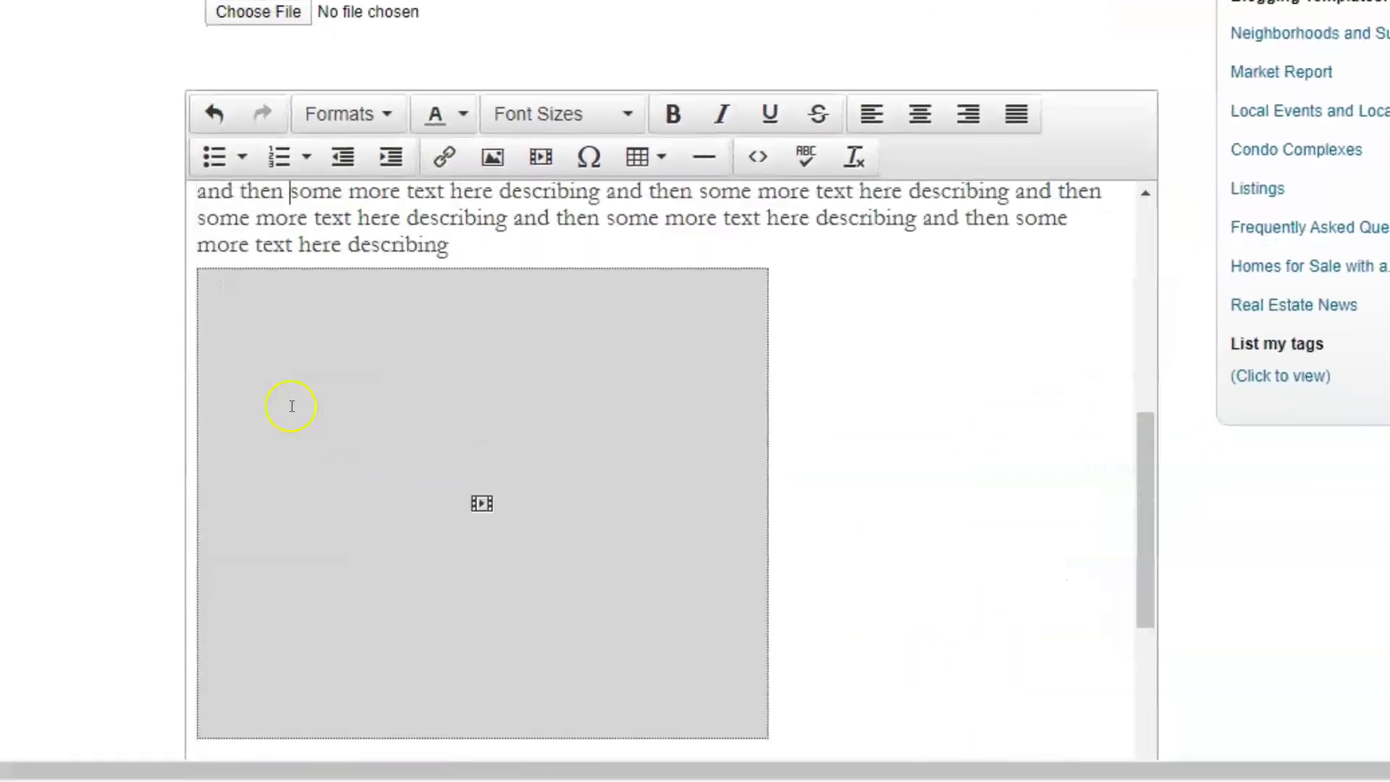
click(797, 495)
key(shift+Left)
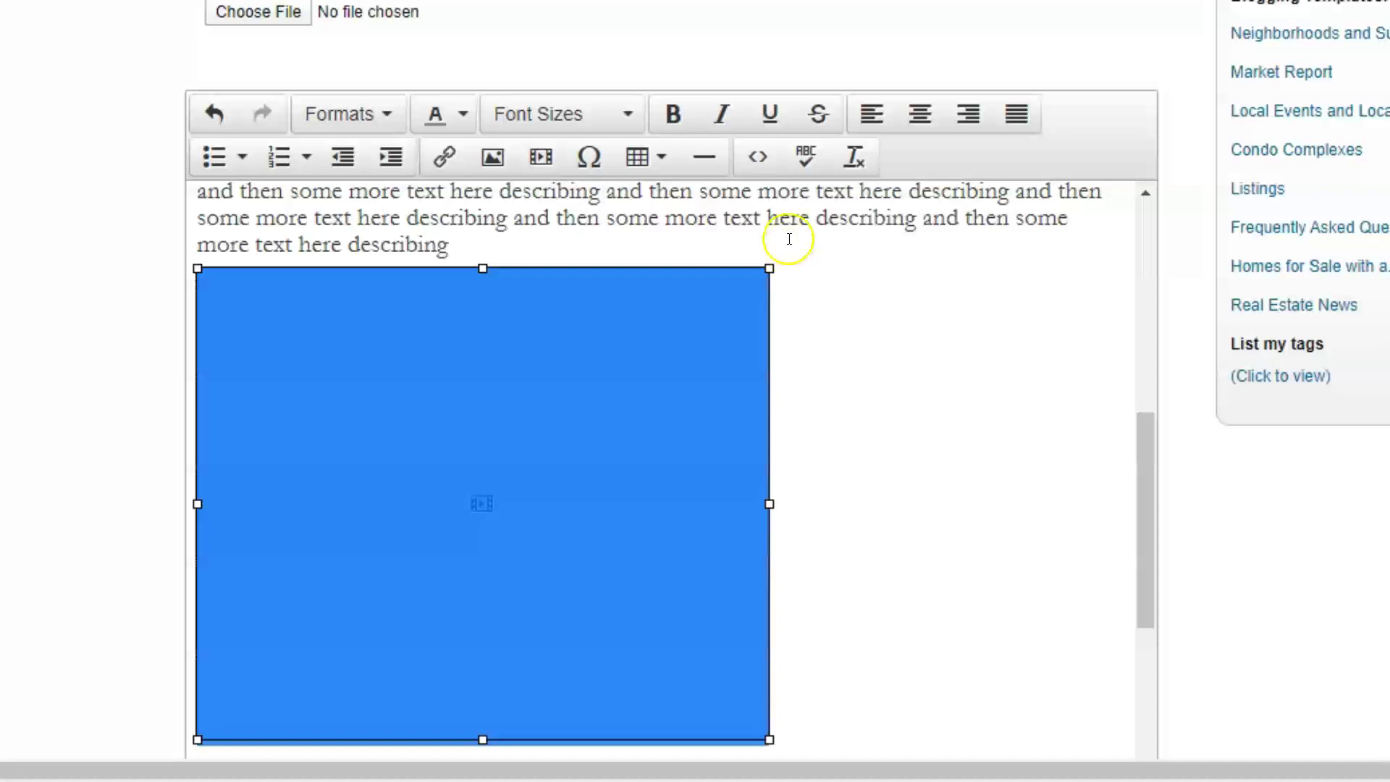
click(540, 157)
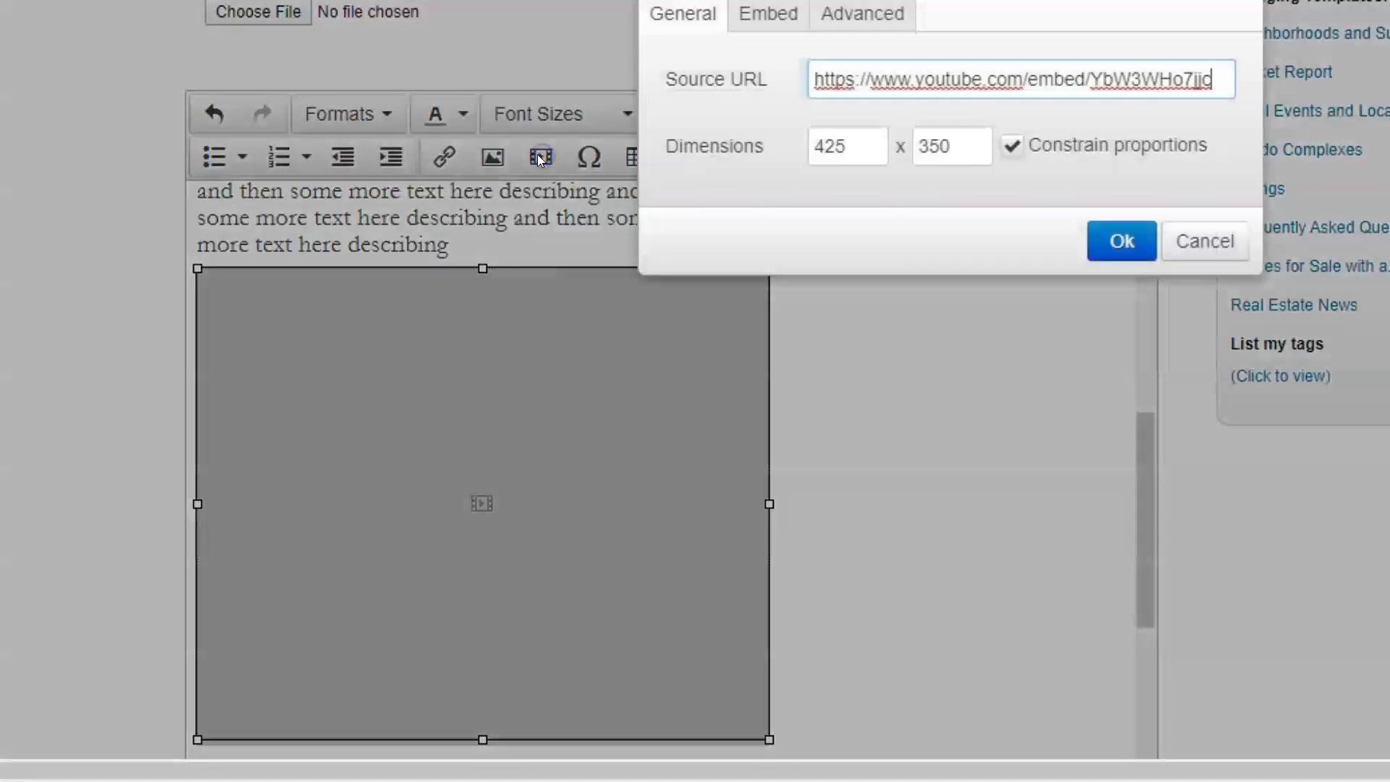
Step: Resize the video to width 700 and height 394 and apply the change
double_click(845, 168)
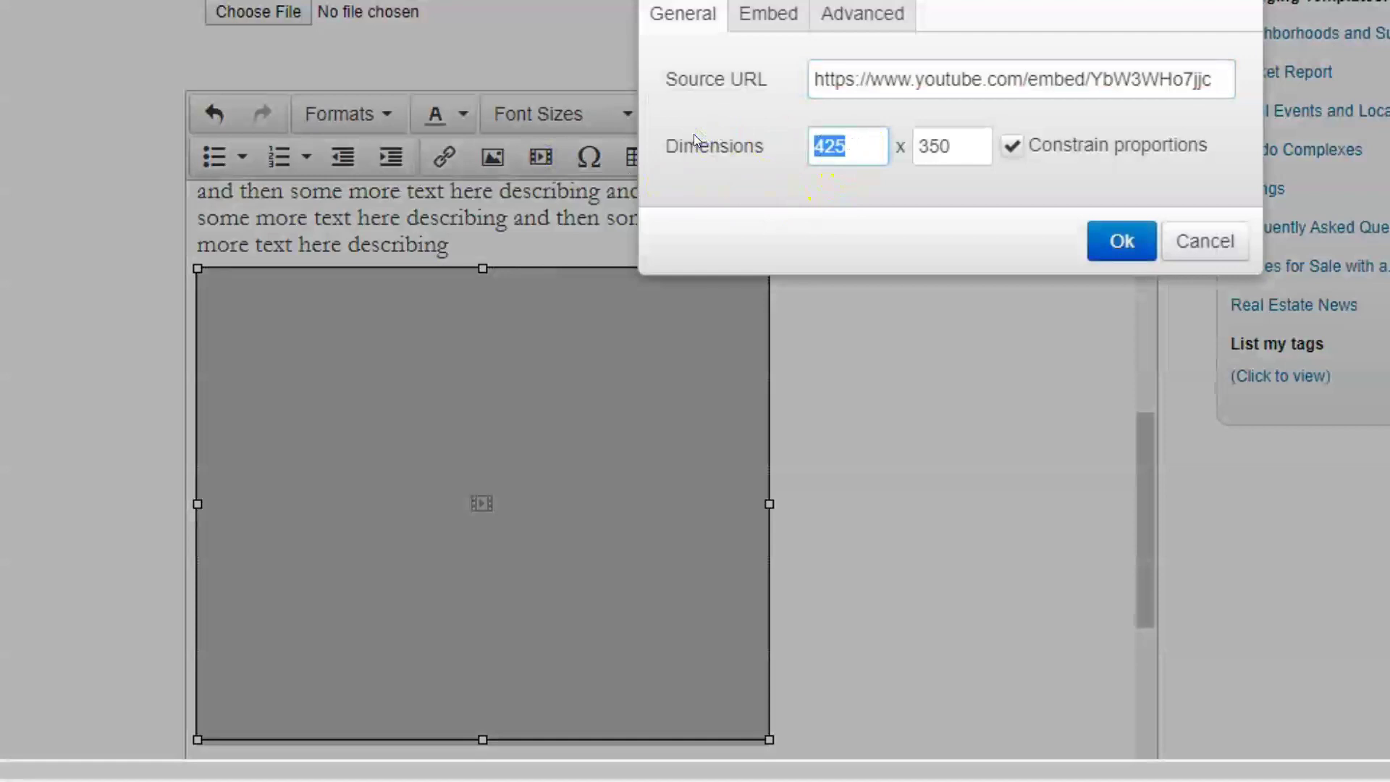
text(700)
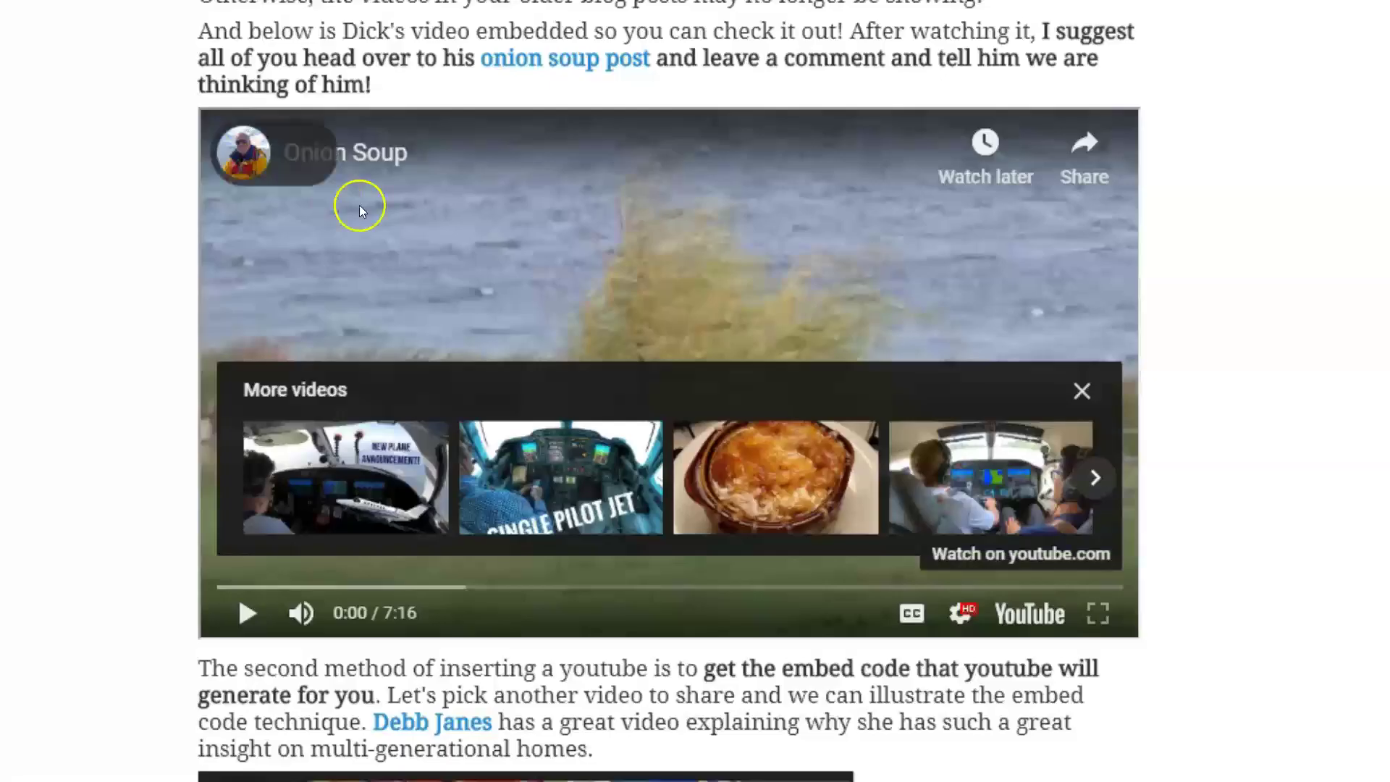
scroll(359, 205, down, 5)
scroll(357, 208, up, 5)
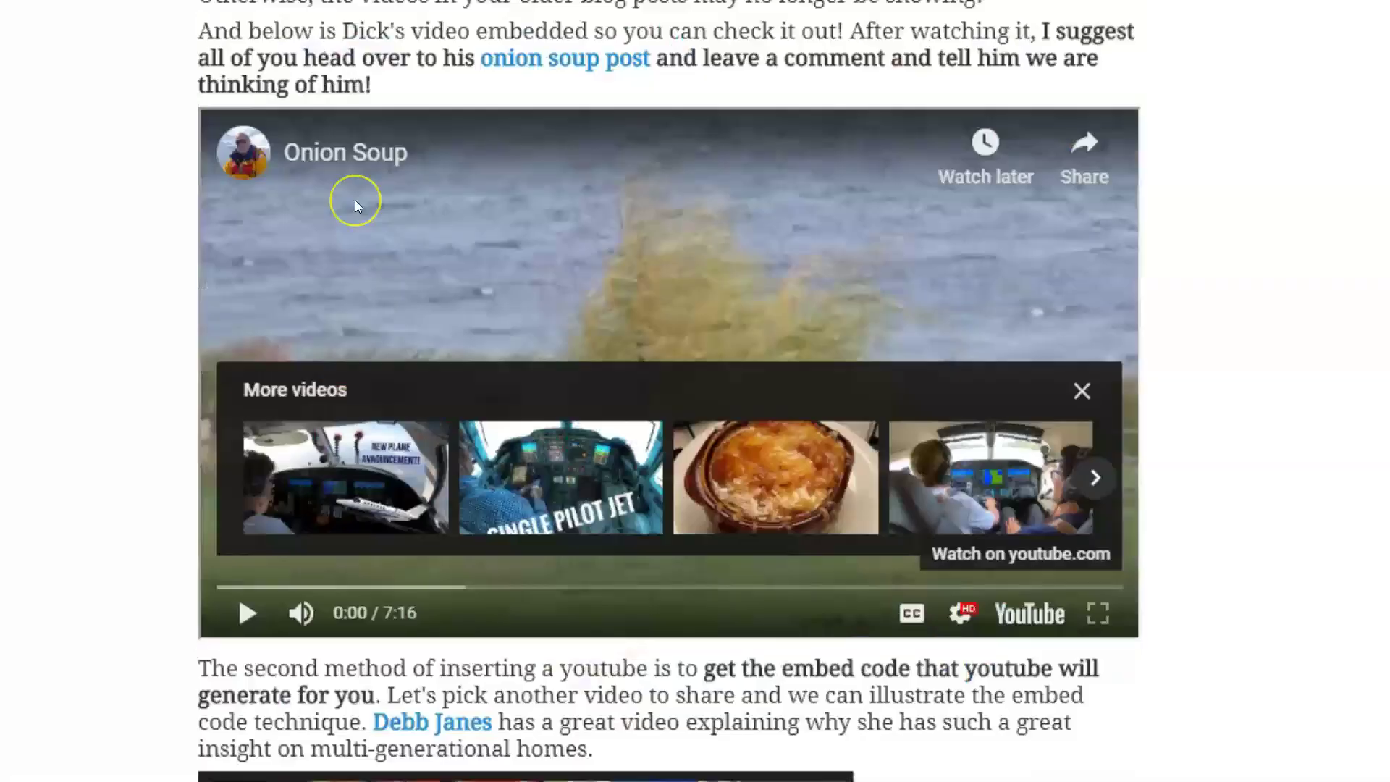
scroll(355, 200, up, 10)
scroll(355, 200, down, 12)
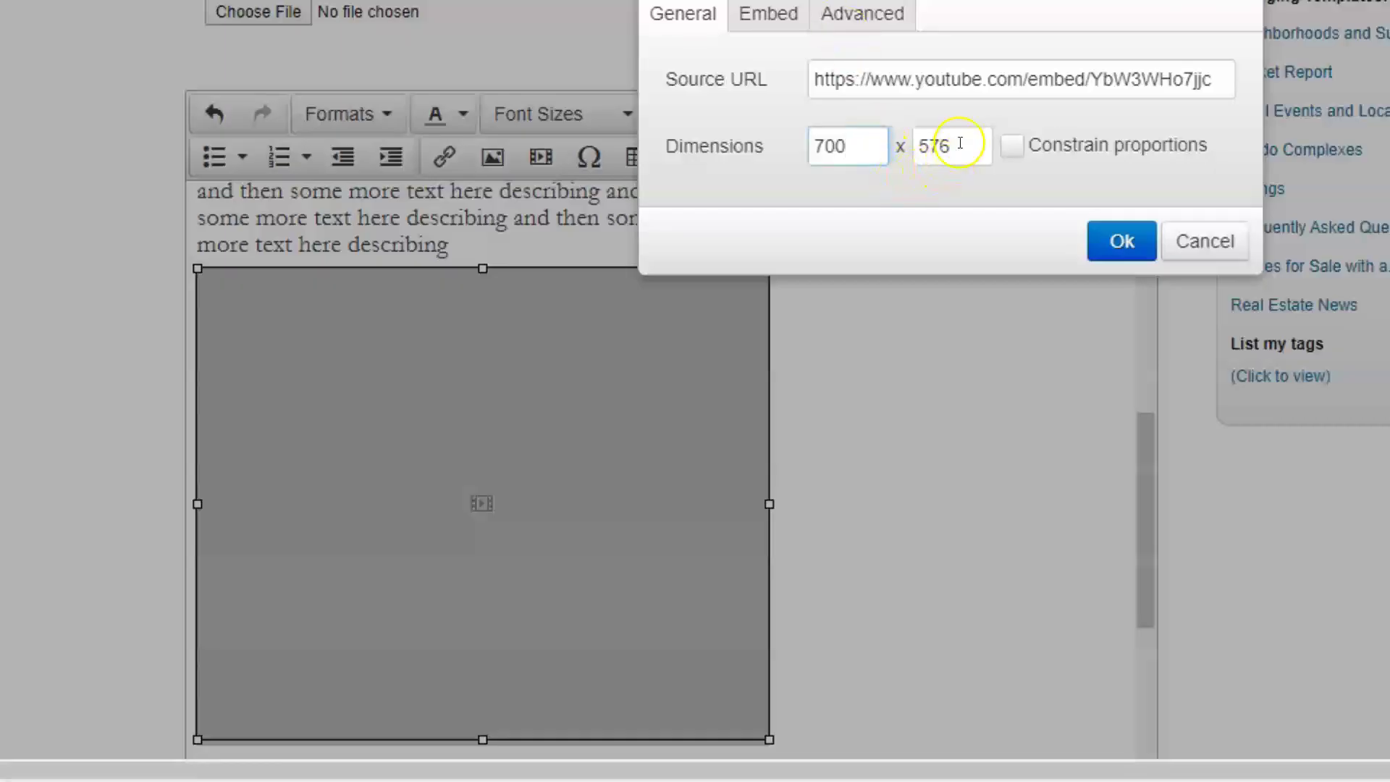
drag(960, 143, 847, 143)
text(394)
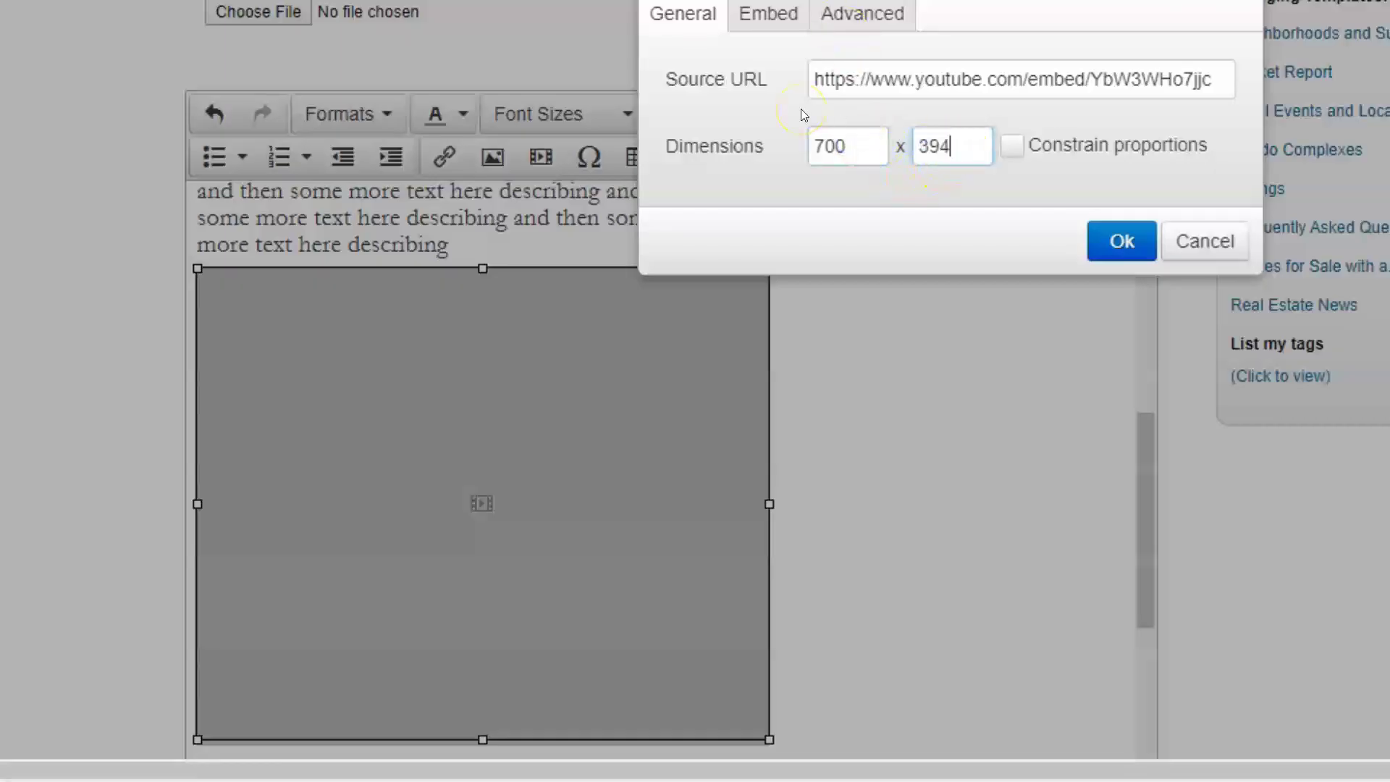
click(845, 144)
click(1106, 240)
scroll(843, 513, down, 5)
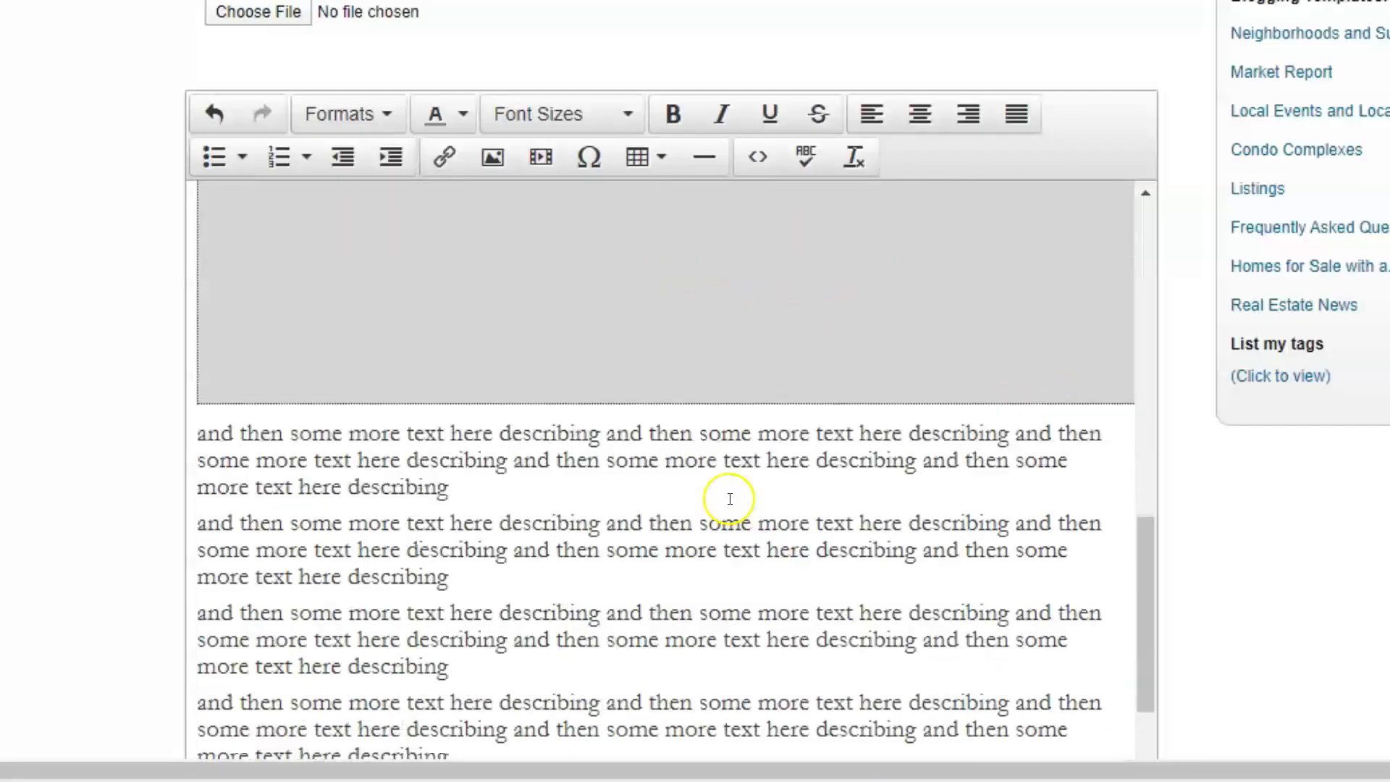
Step: Save the post and scroll the published view to check the full-width Onion Soup video
scroll(722, 487, up, 2)
scroll(716, 491, up, 3)
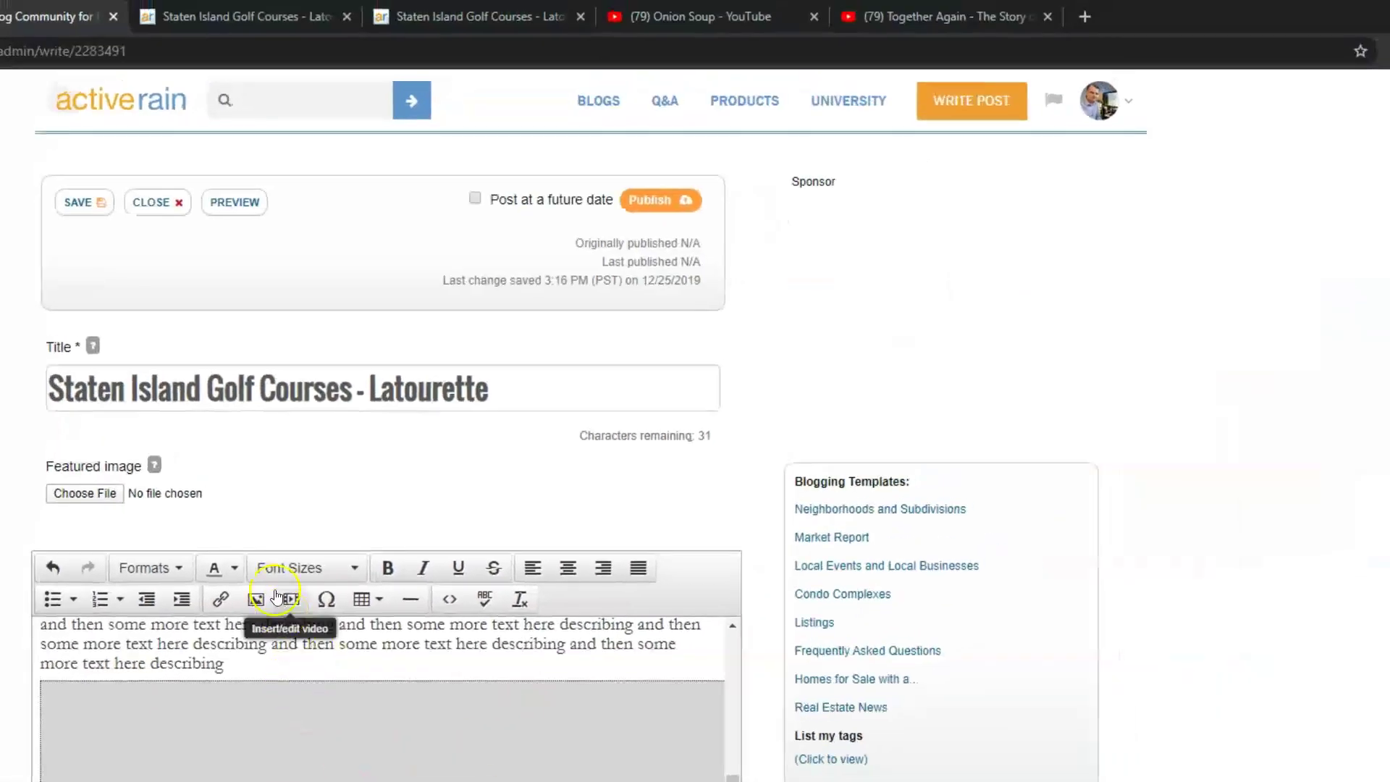
click(109, 110)
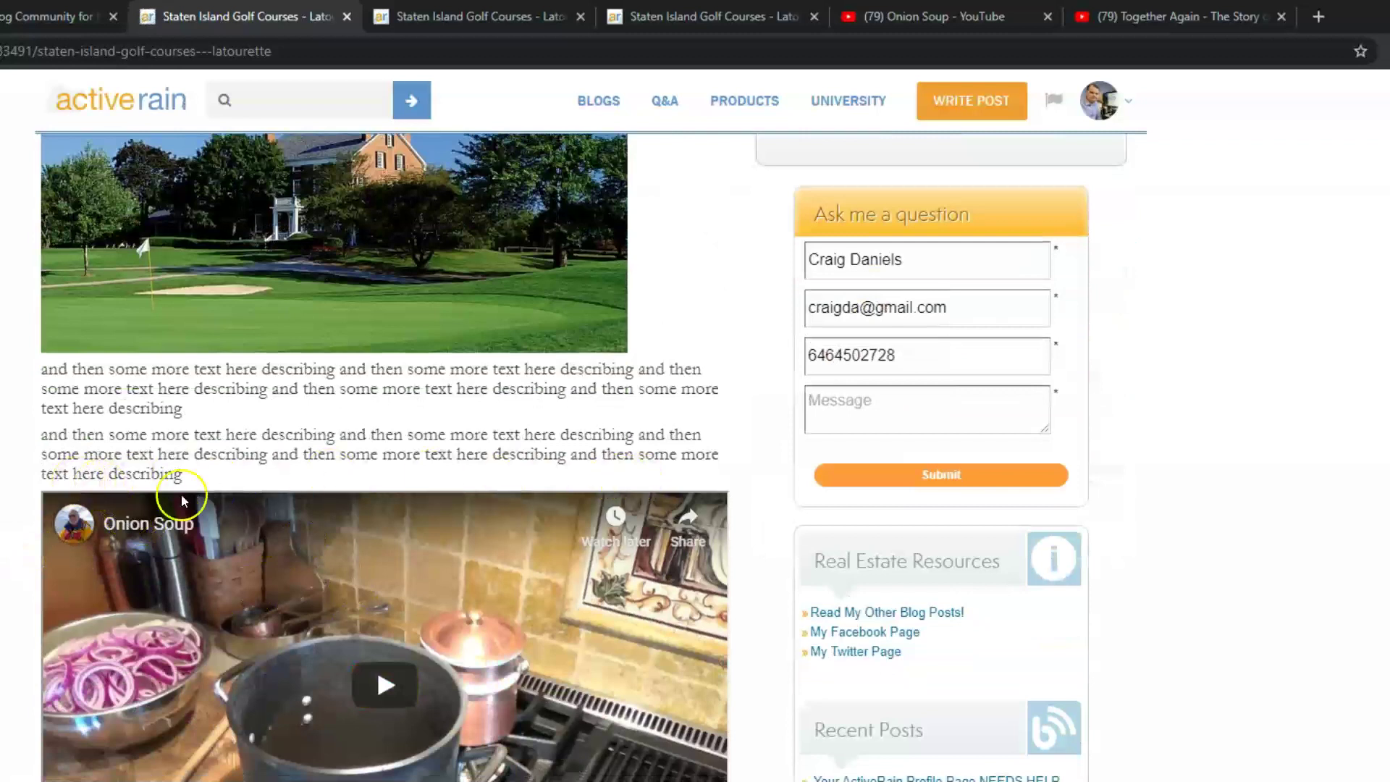
scroll(673, 728, down, 1)
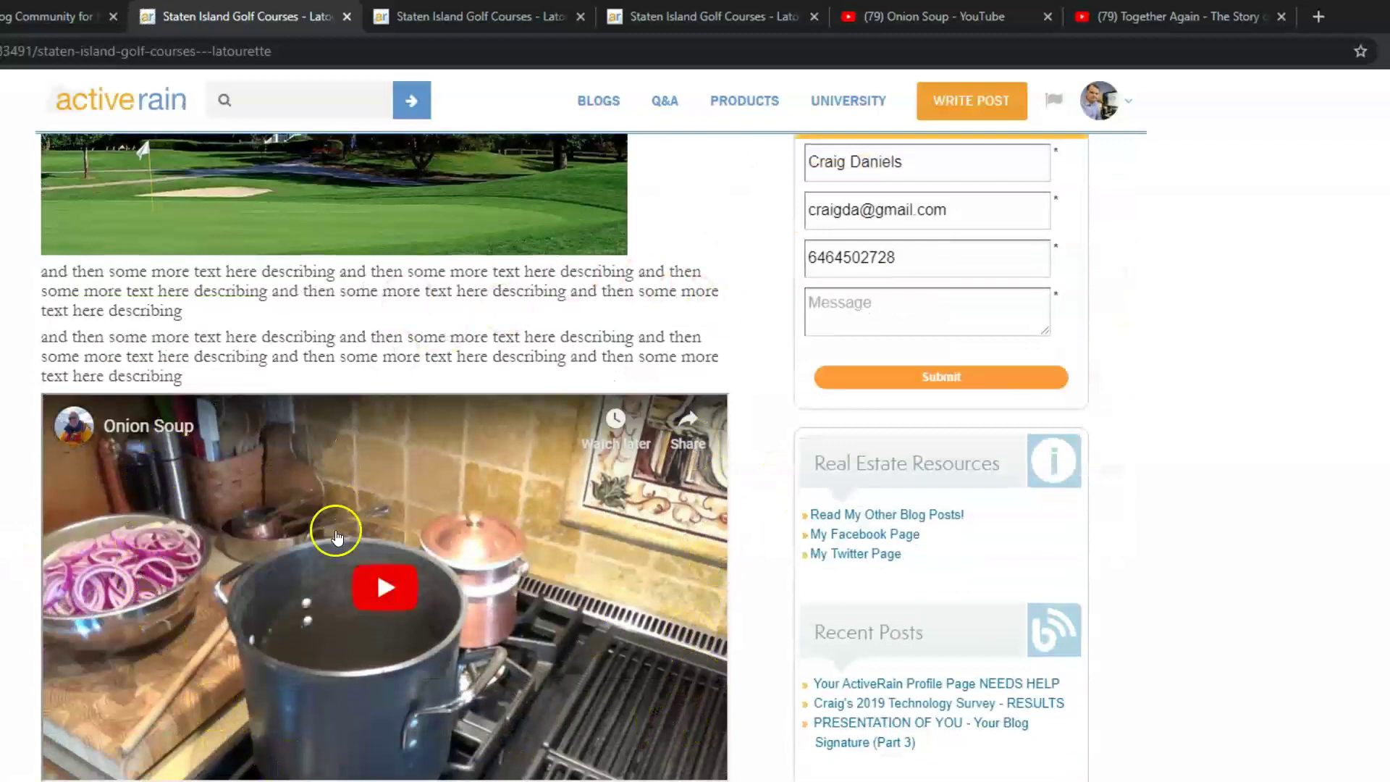
scroll(372, 583, down, 2)
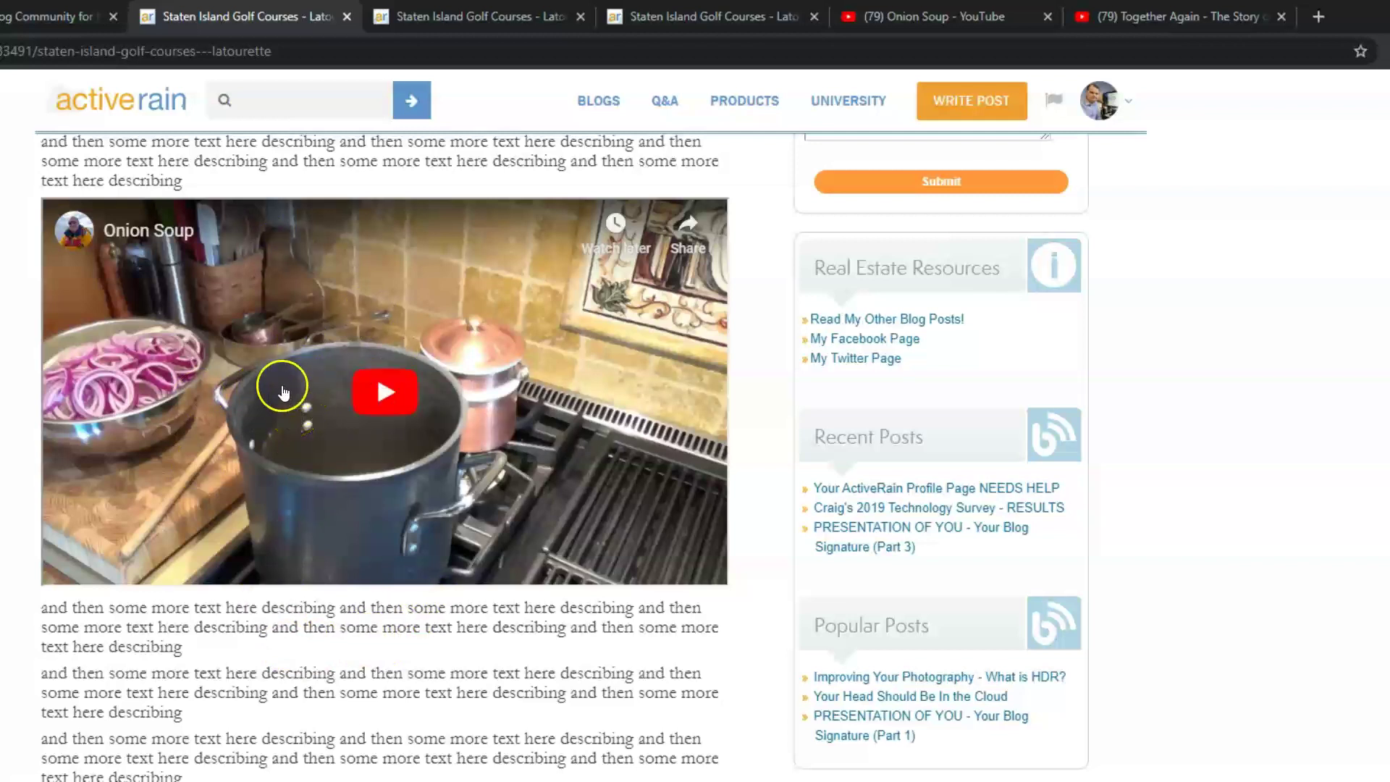
scroll(259, 463, up, 1)
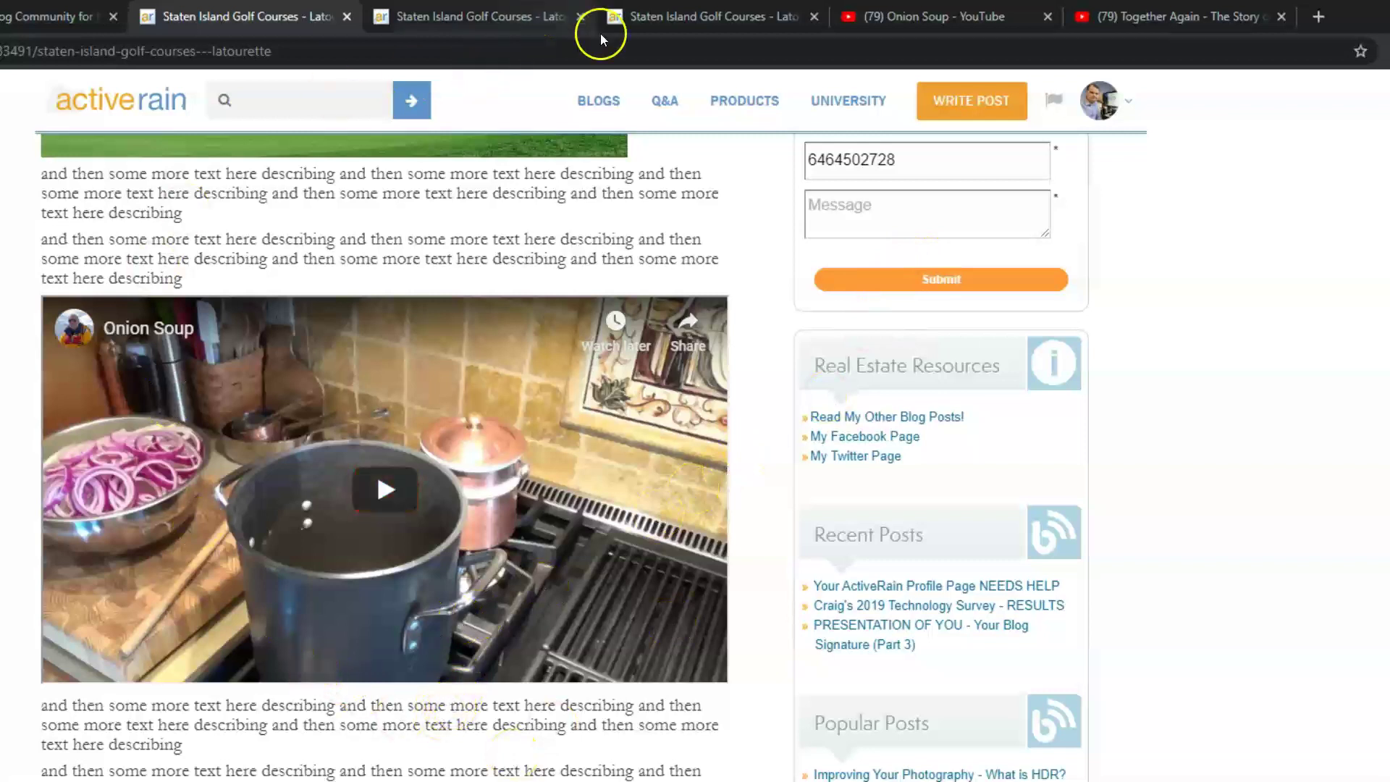
Step: Close the duplicate post tabs and copy the 560 x 315 embed code for 'Together Again - The Story of Us'
click(579, 15)
click(579, 16)
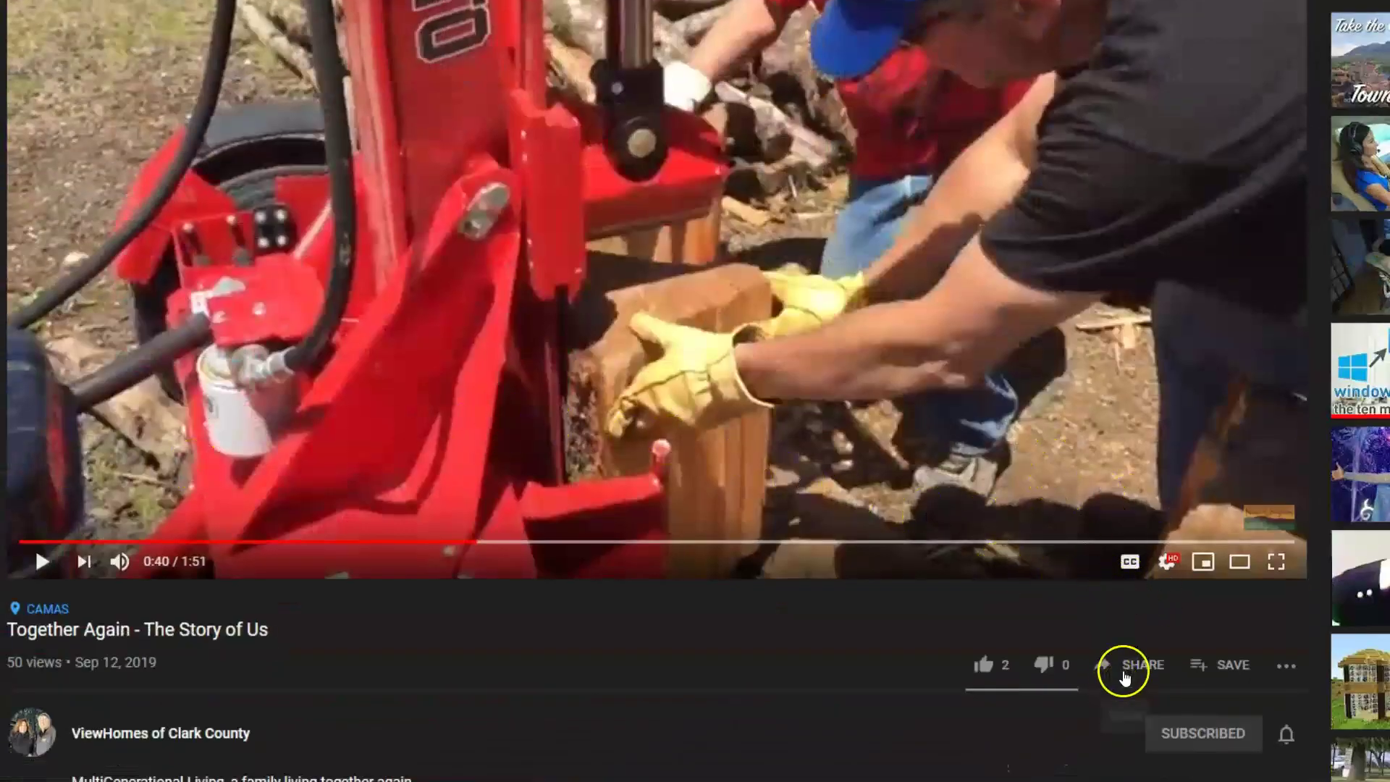
click(1137, 672)
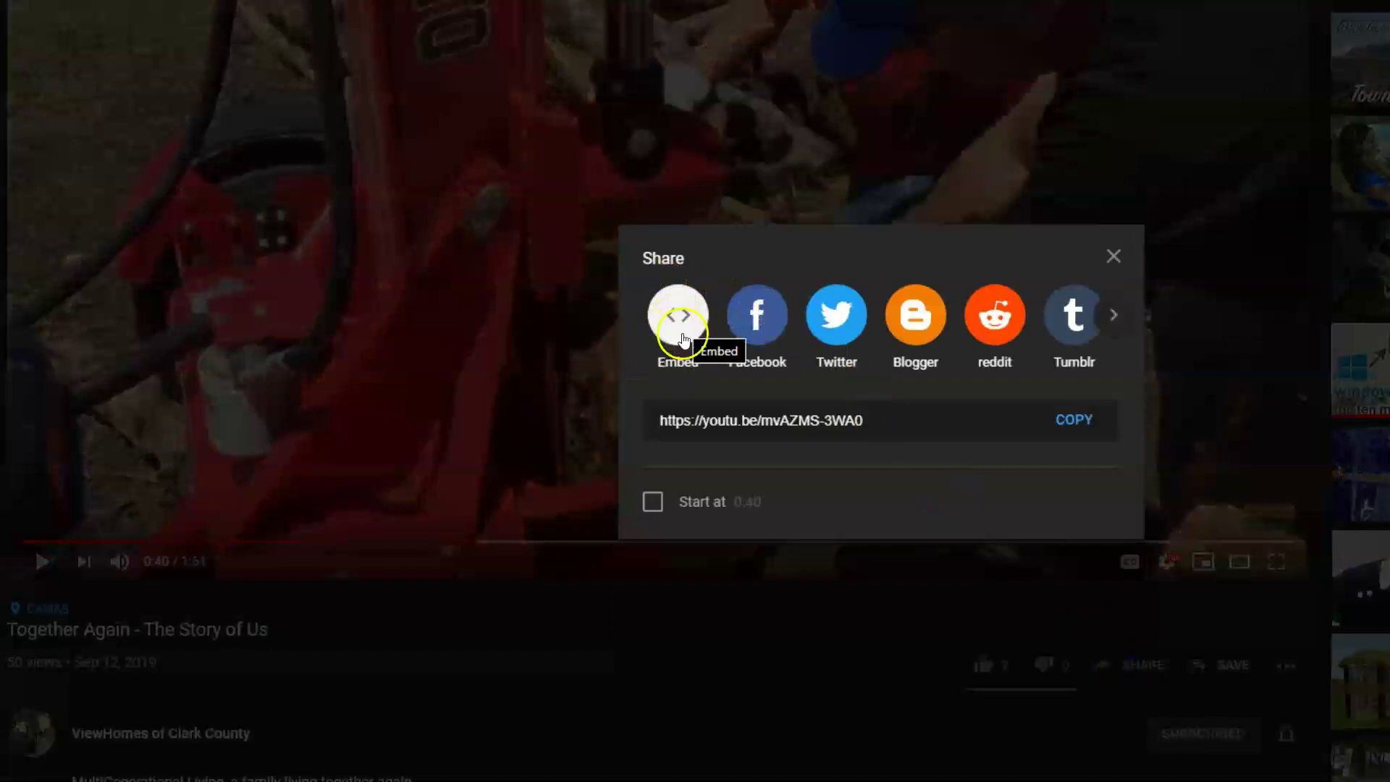
click(675, 321)
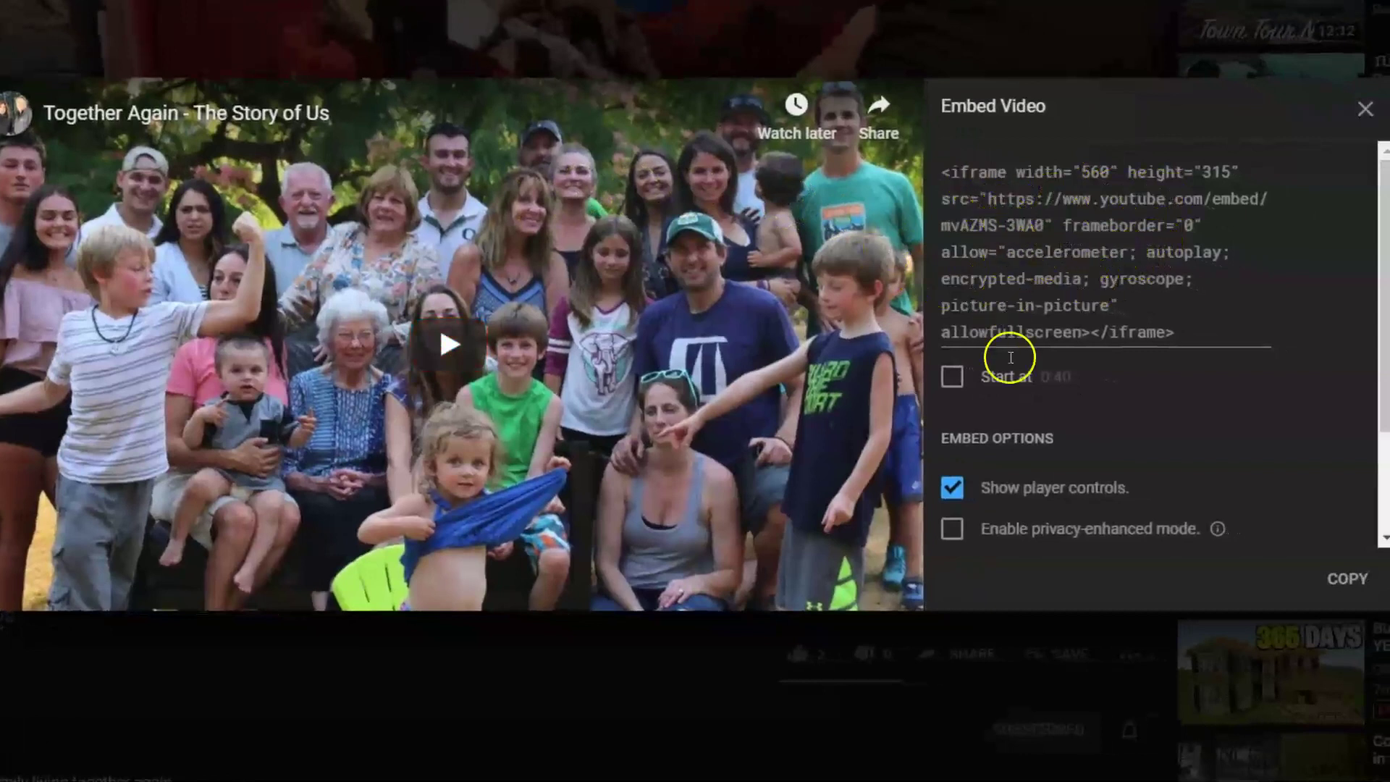
click(1348, 592)
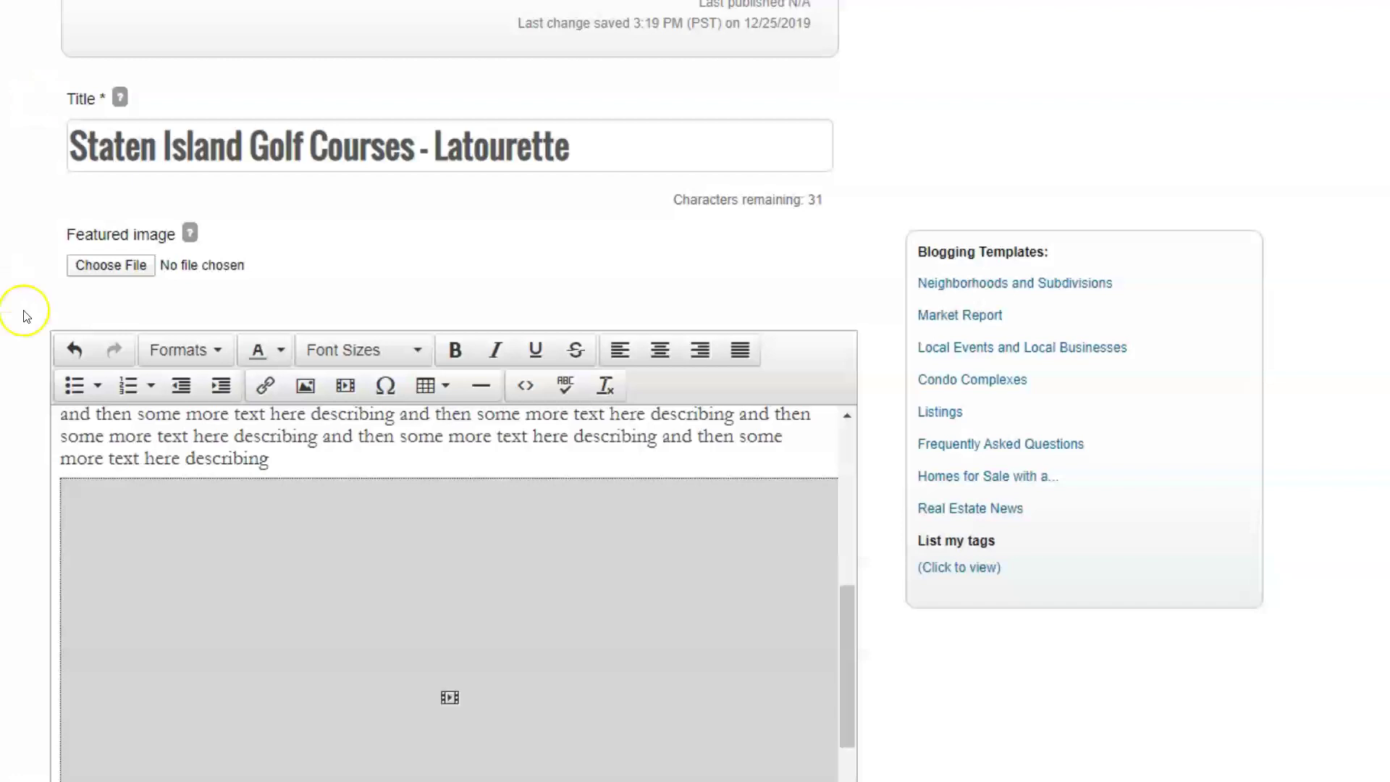
Step: Add a new paragraph reading 'videohere' after a body paragraph near the end of the post
scroll(142, 483, down, 5)
scroll(142, 483, down, 6)
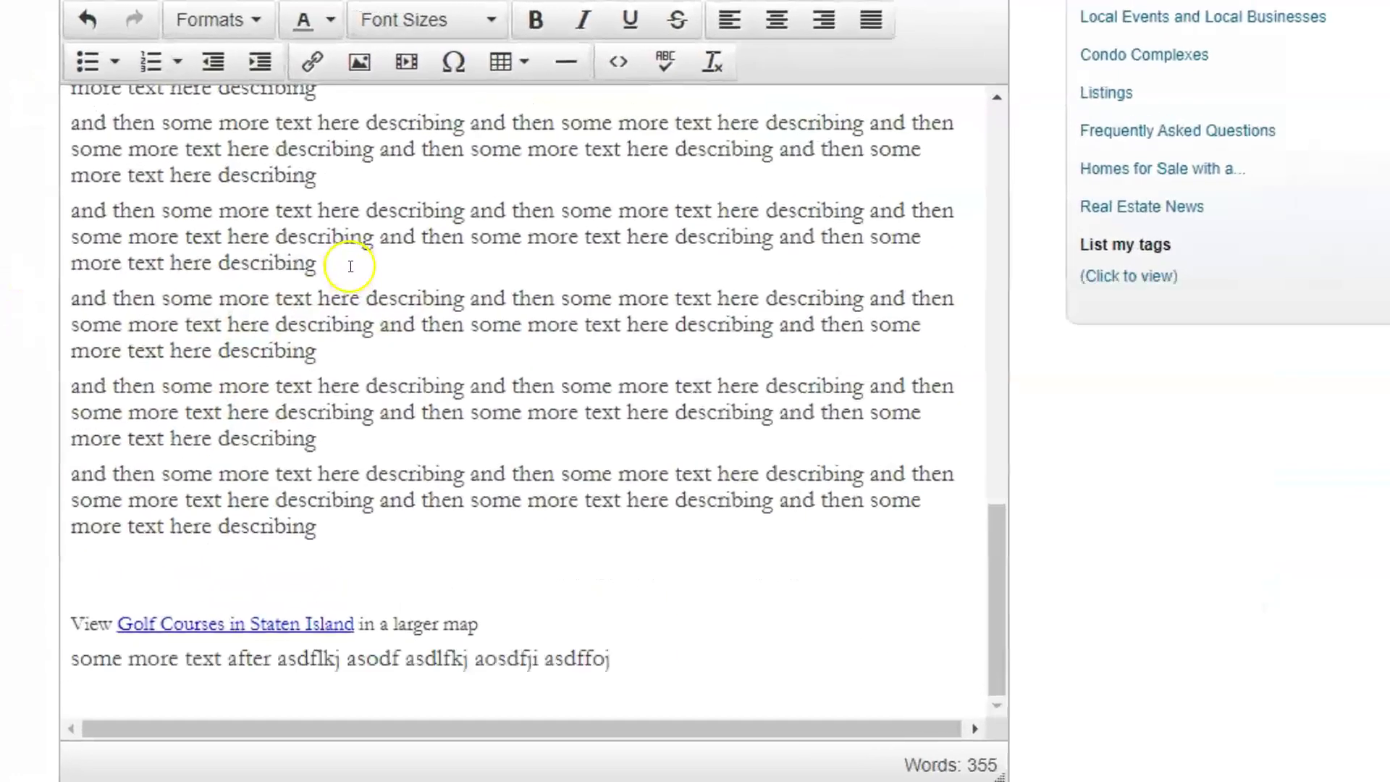
click(351, 266)
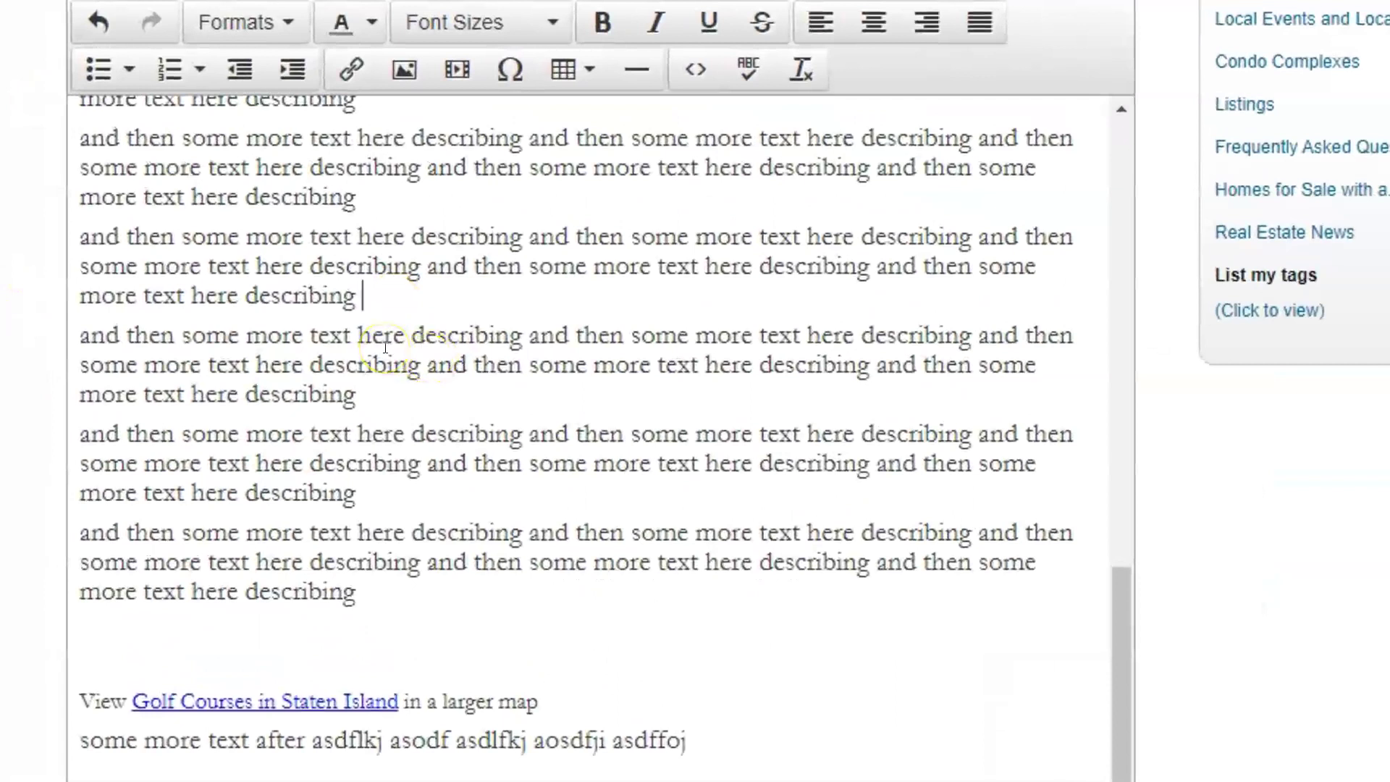
key(Return)
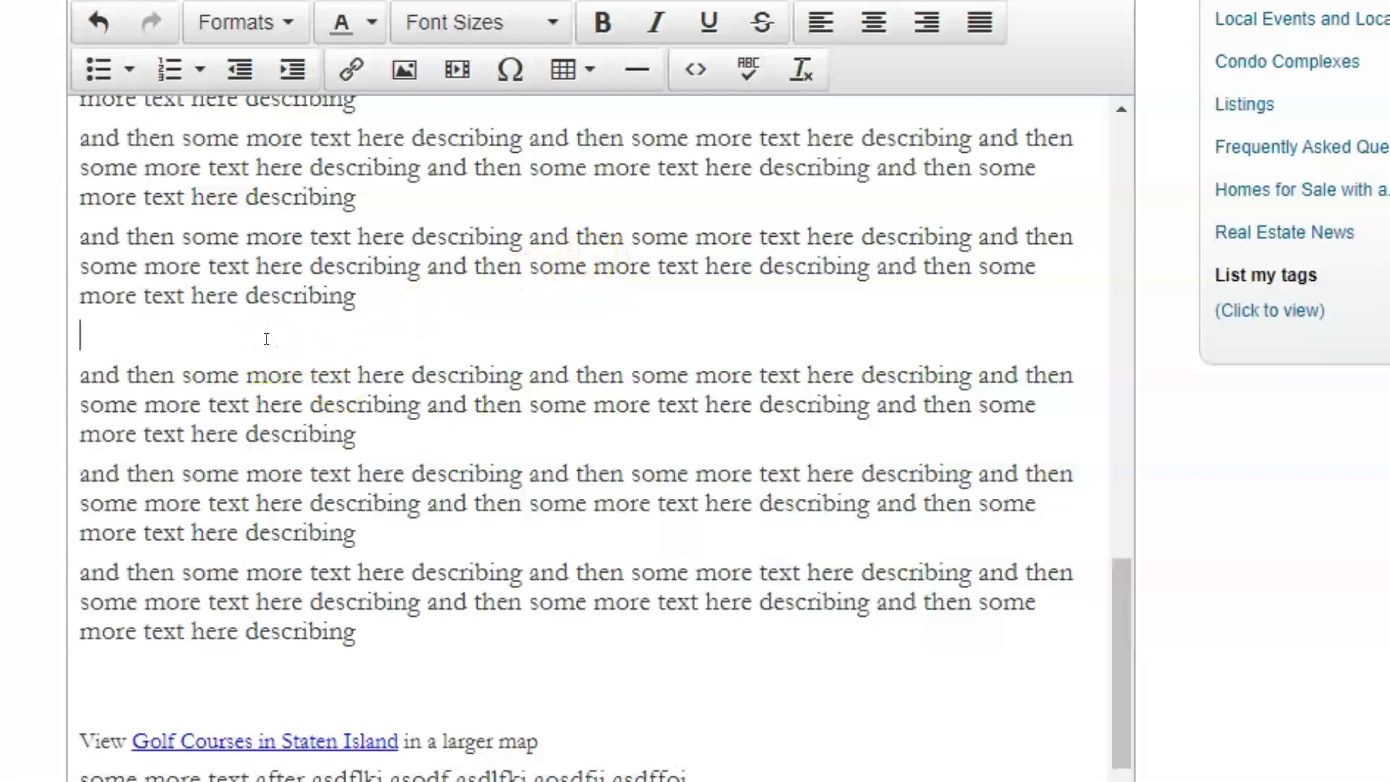
text(video here)
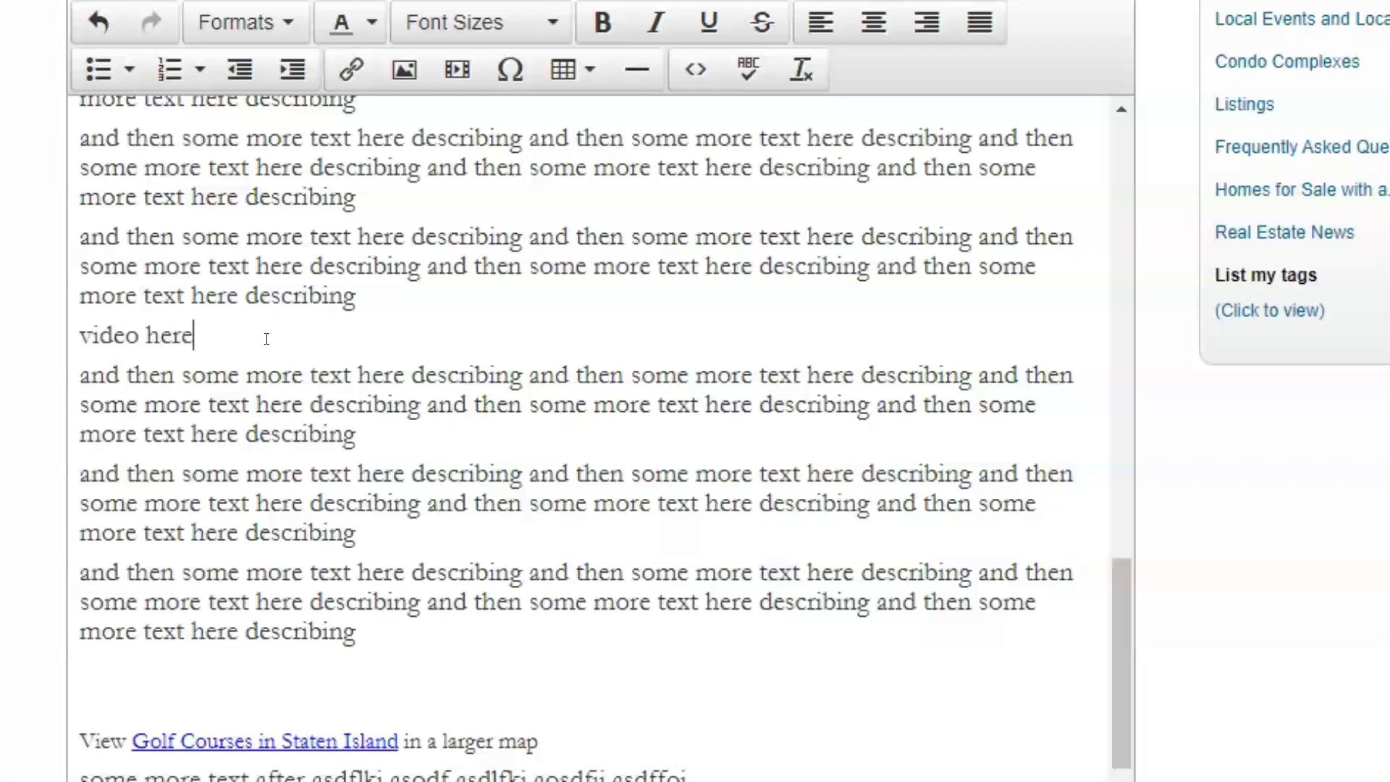
key(BackSpace)
key(BackSpace)
key(BackSpace)
key(BackSpace)
key(BackSpace)
key(BackSpace)
key(BackSpace)
key(BackSpace)
key(BackSpace)
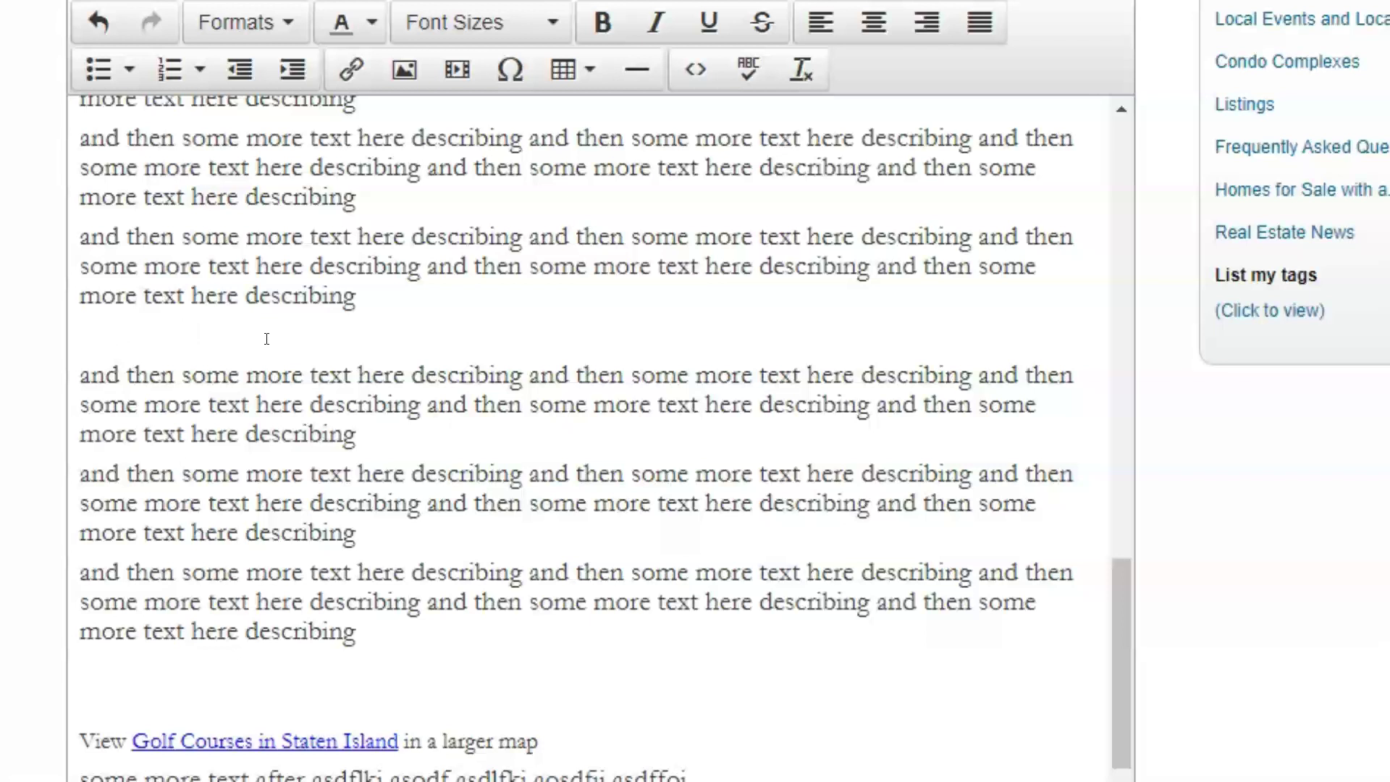
text(videohere)
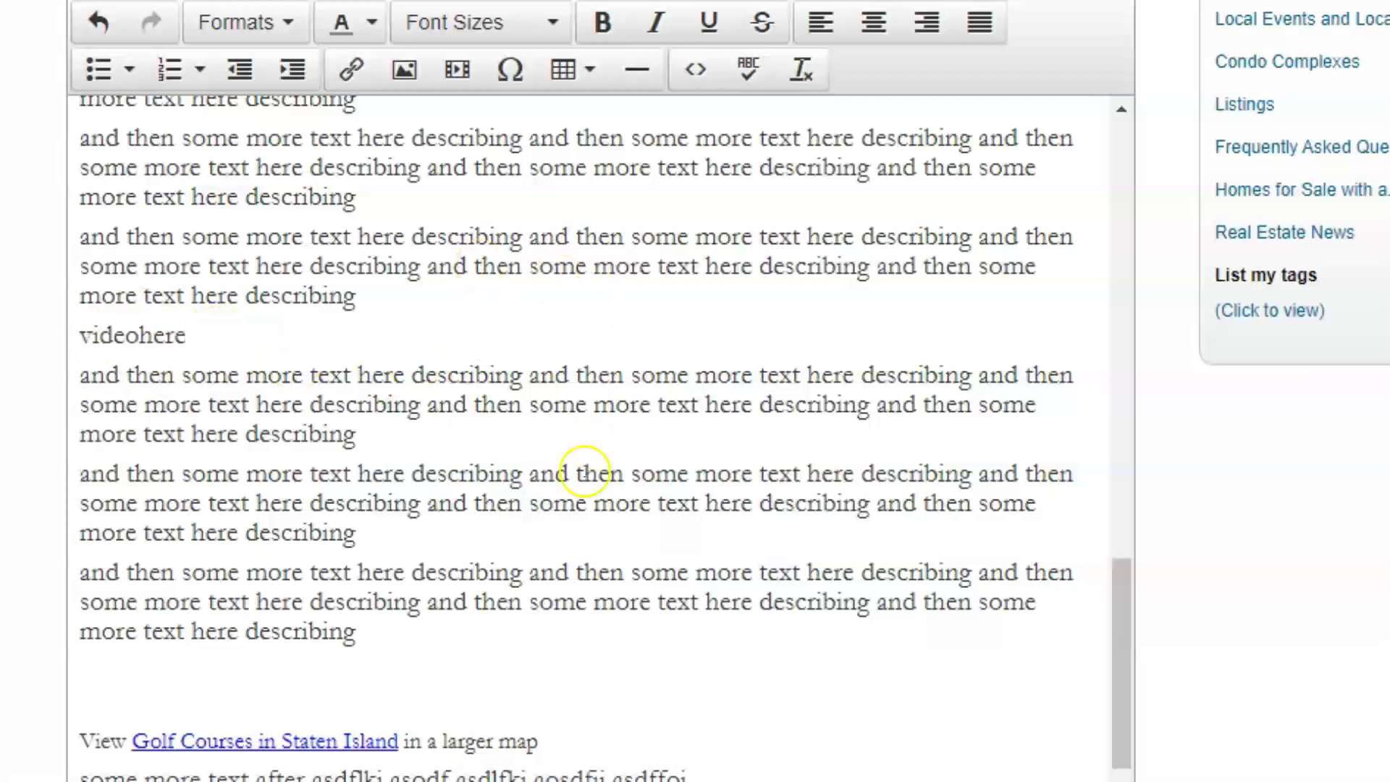
Step: Open the post's HTML source and look for the videohere marker in the code
click(693, 70)
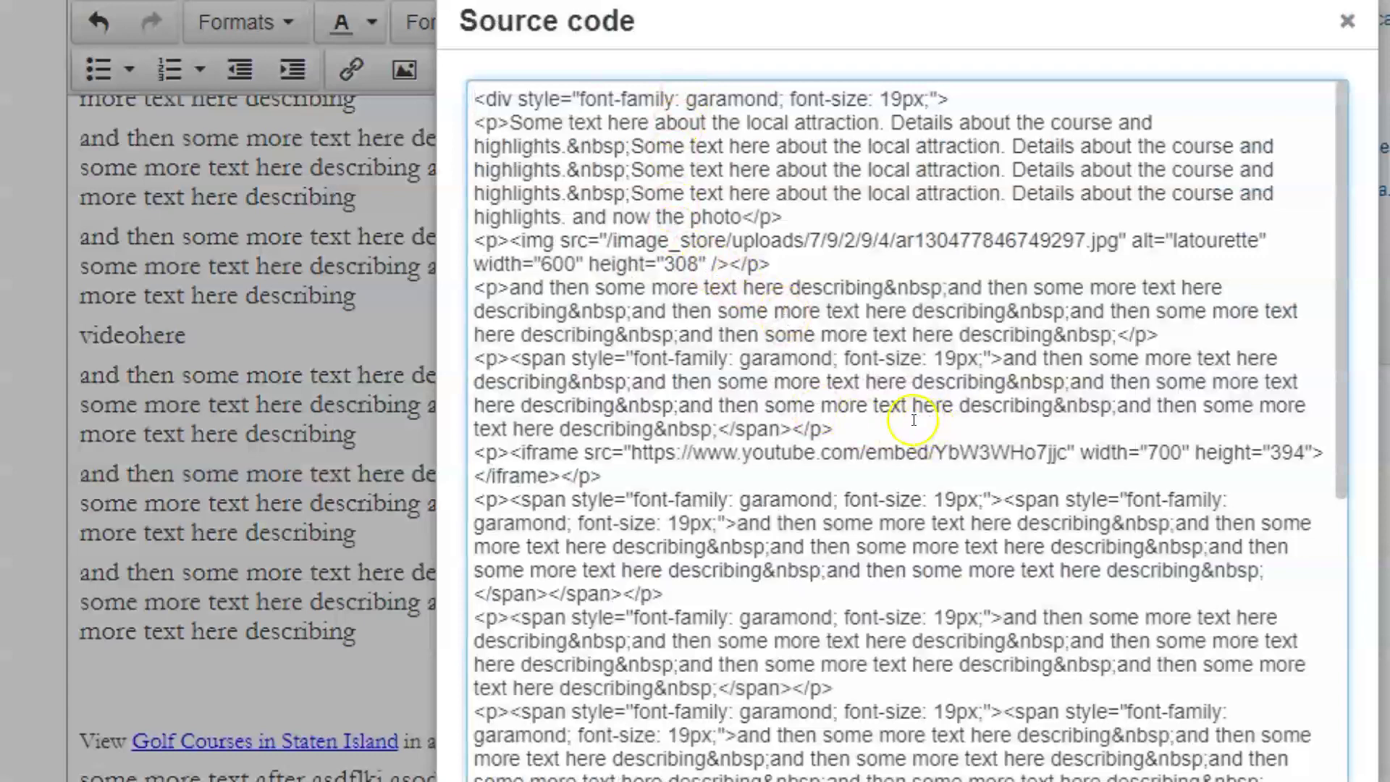
scroll(898, 413, down, 10)
scroll(878, 405, up, 8)
scroll(878, 408, down, 3)
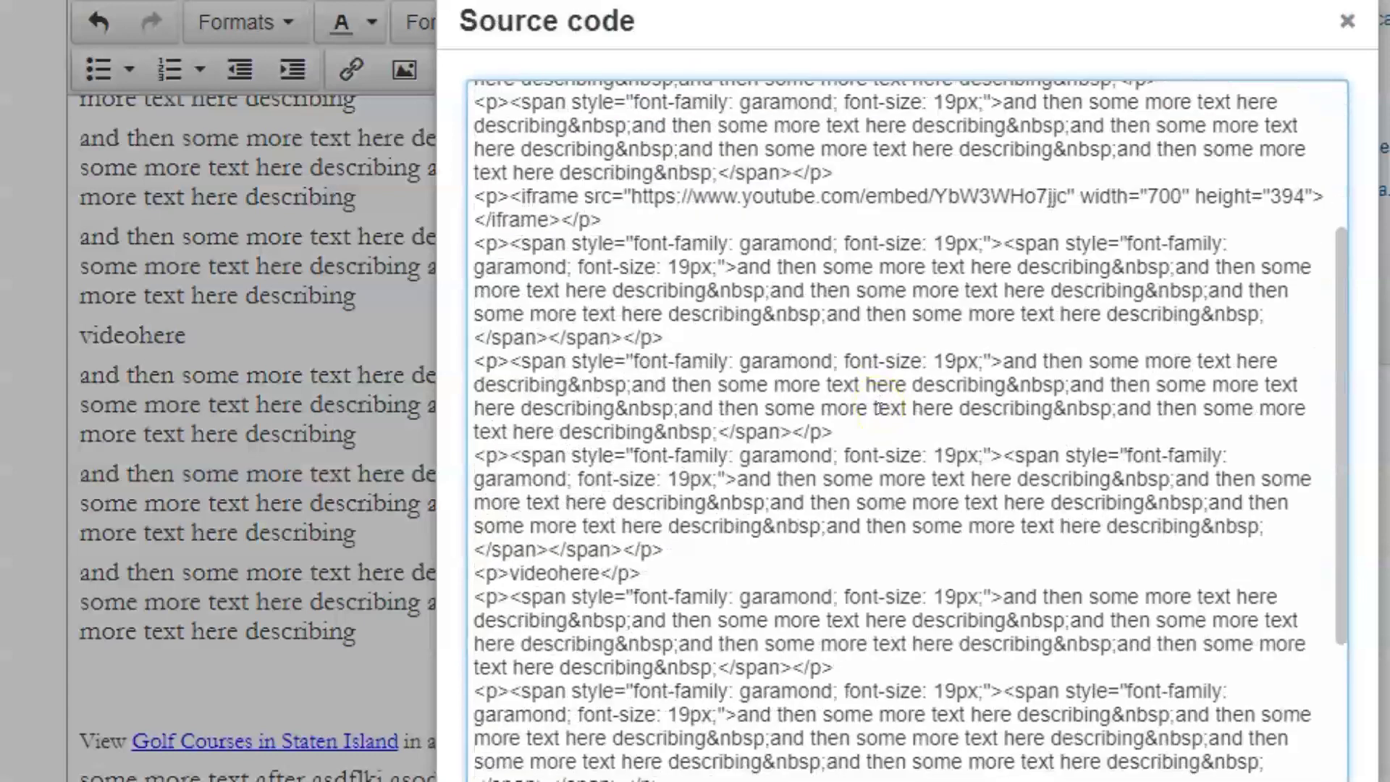
click(551, 573)
double_click(552, 573)
click(611, 543)
scroll(708, 442, up, 4)
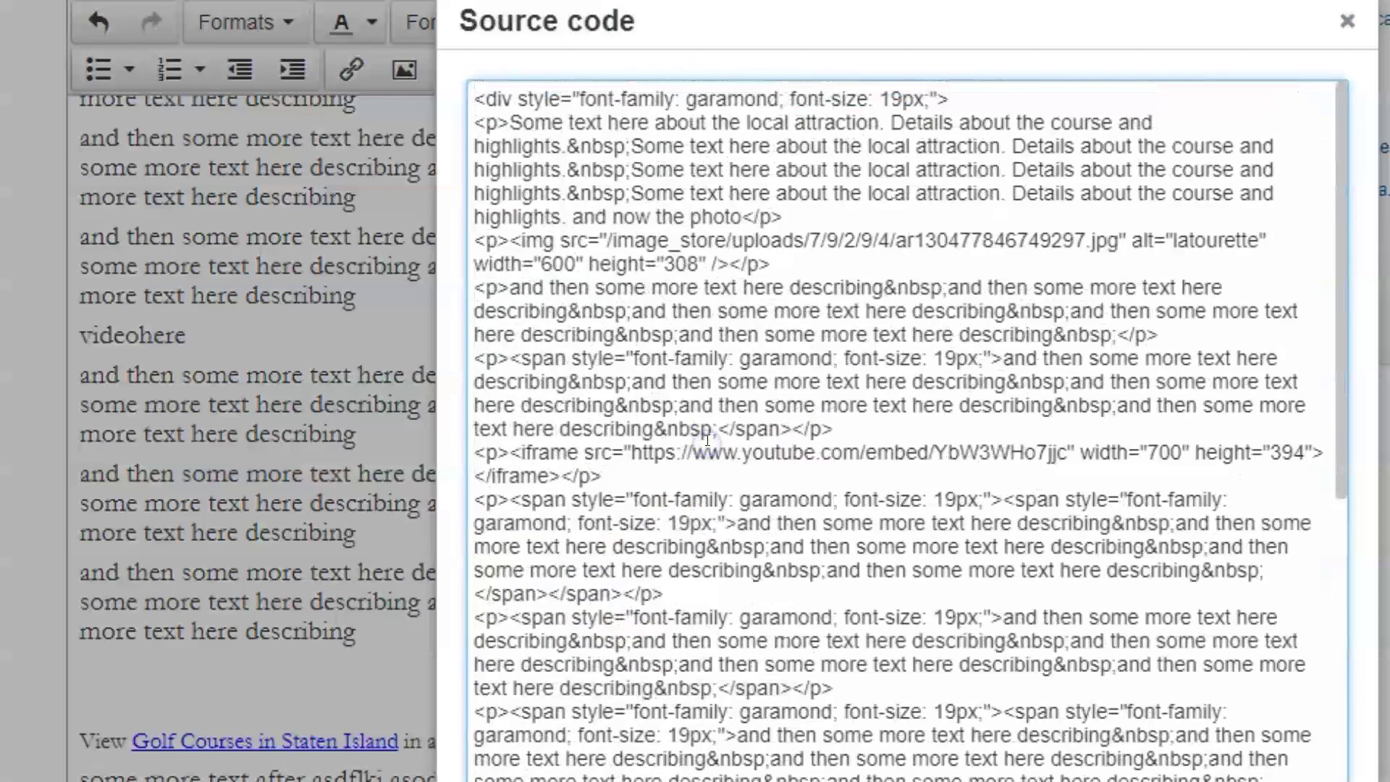
click(696, 364)
scroll(703, 366, down, 2)
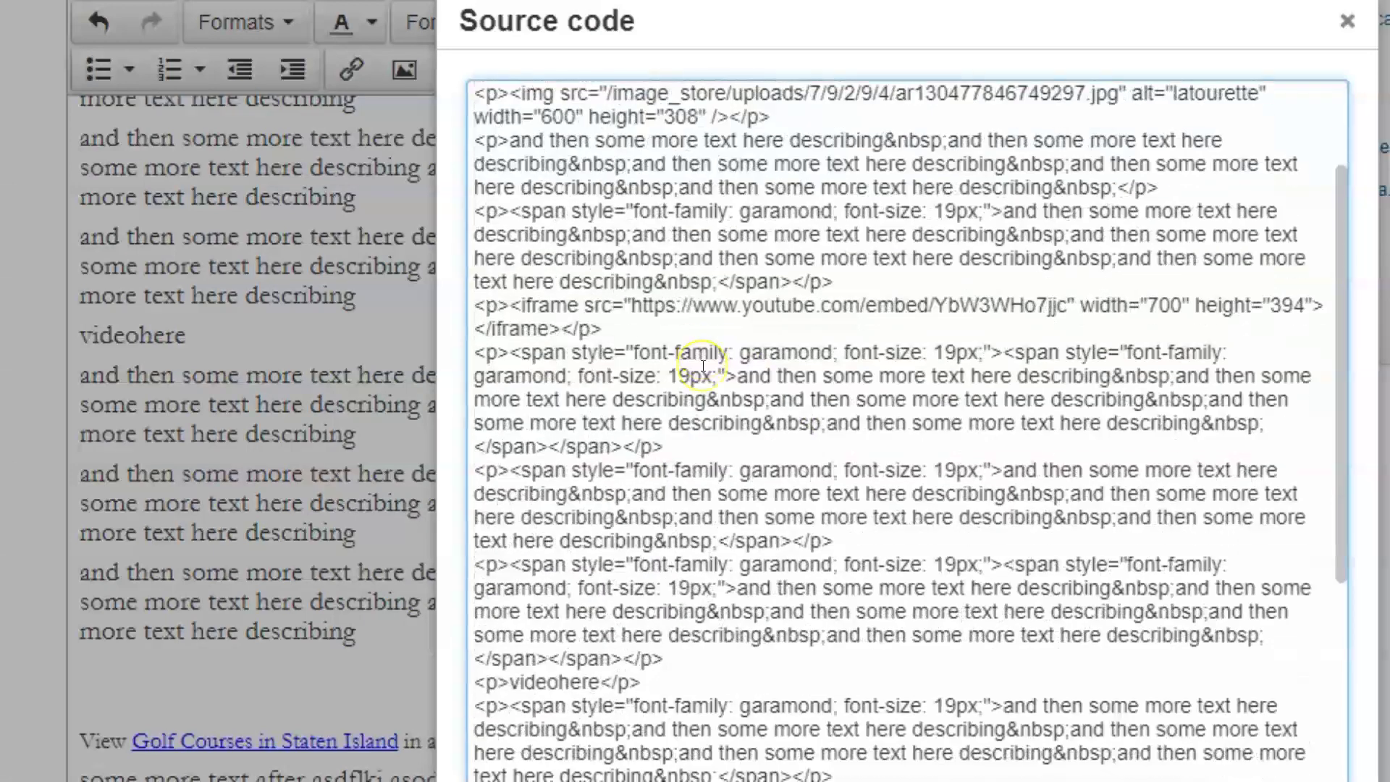
scroll(703, 366, down, 4)
scroll(703, 366, up, 6)
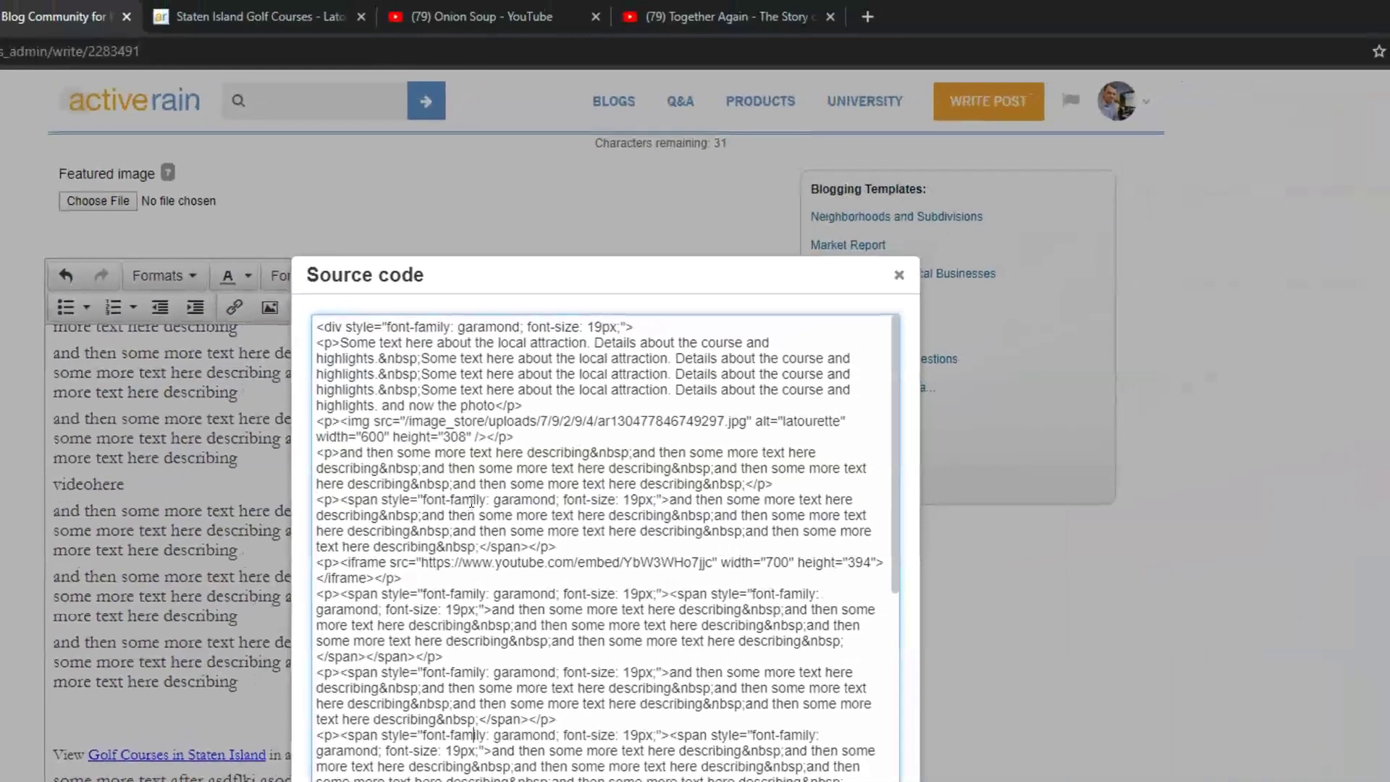
Step: Find 'videohere' with Ctrl+F, delete it, and paste the Together Again iframe embed code
key(ctrl+f)
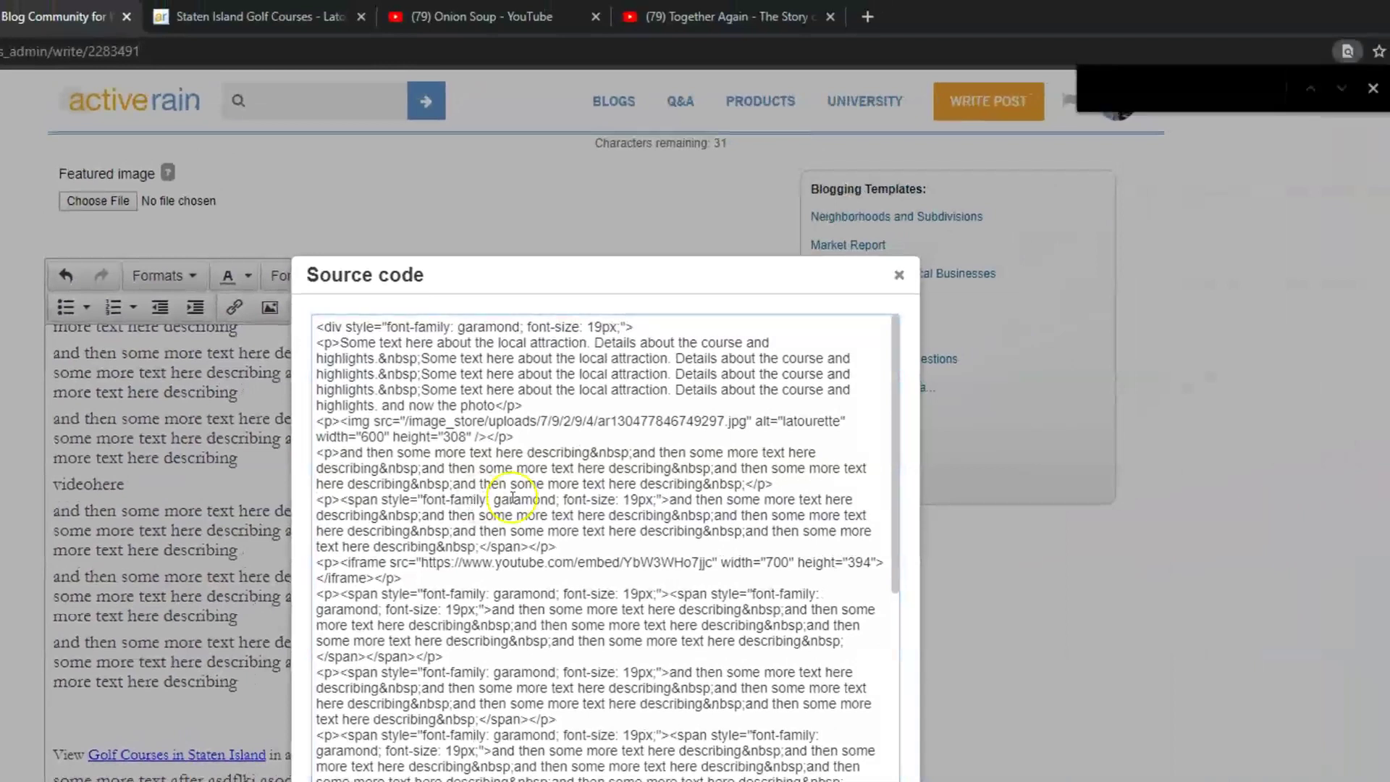
click(538, 495)
text(videohere)
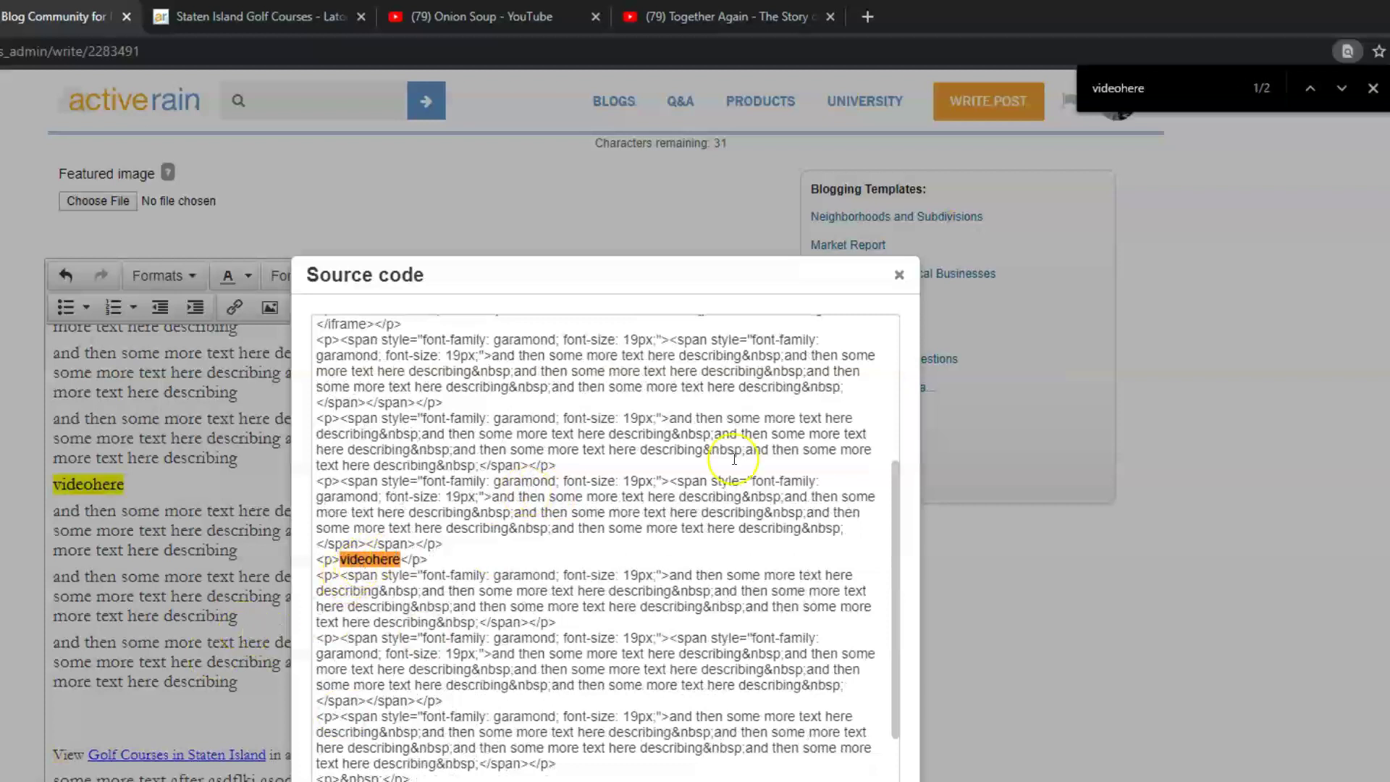
click(1373, 87)
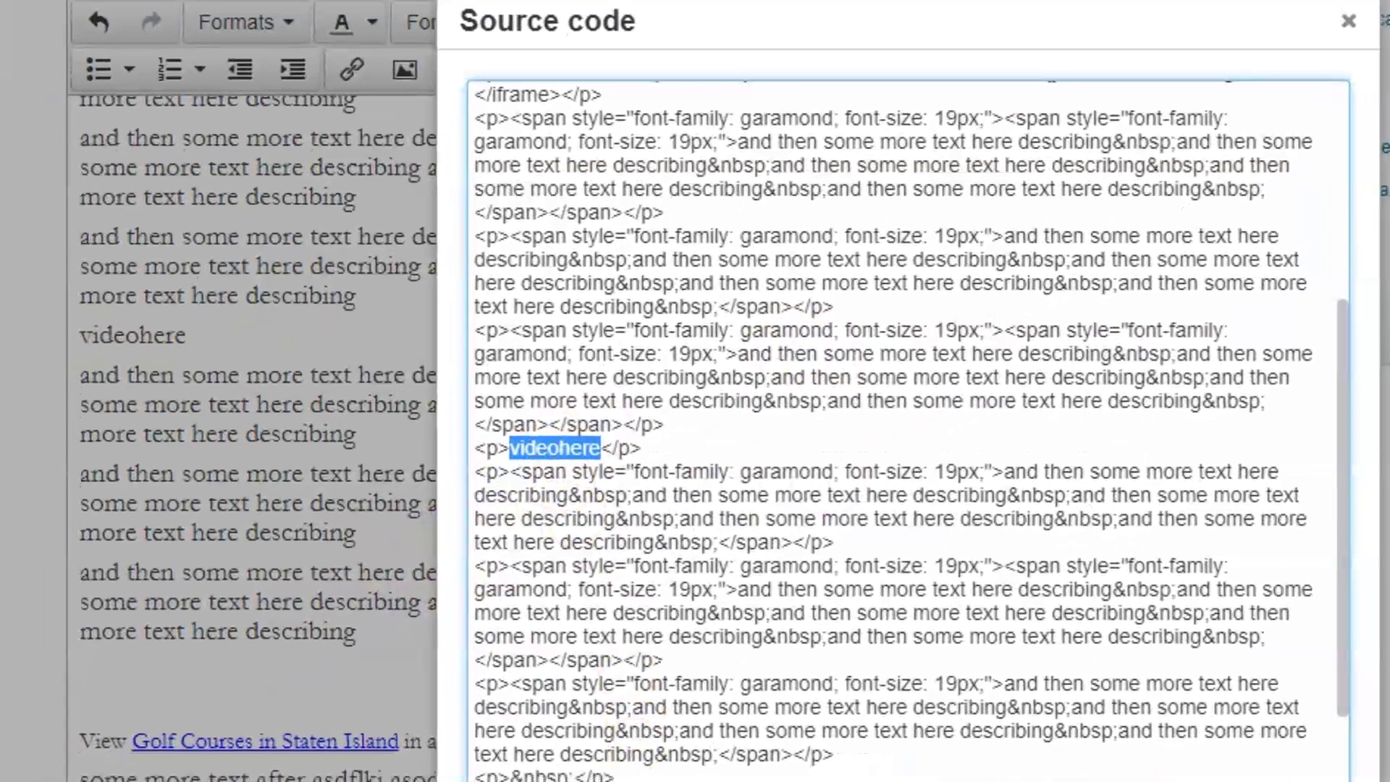
key(BackSpace)
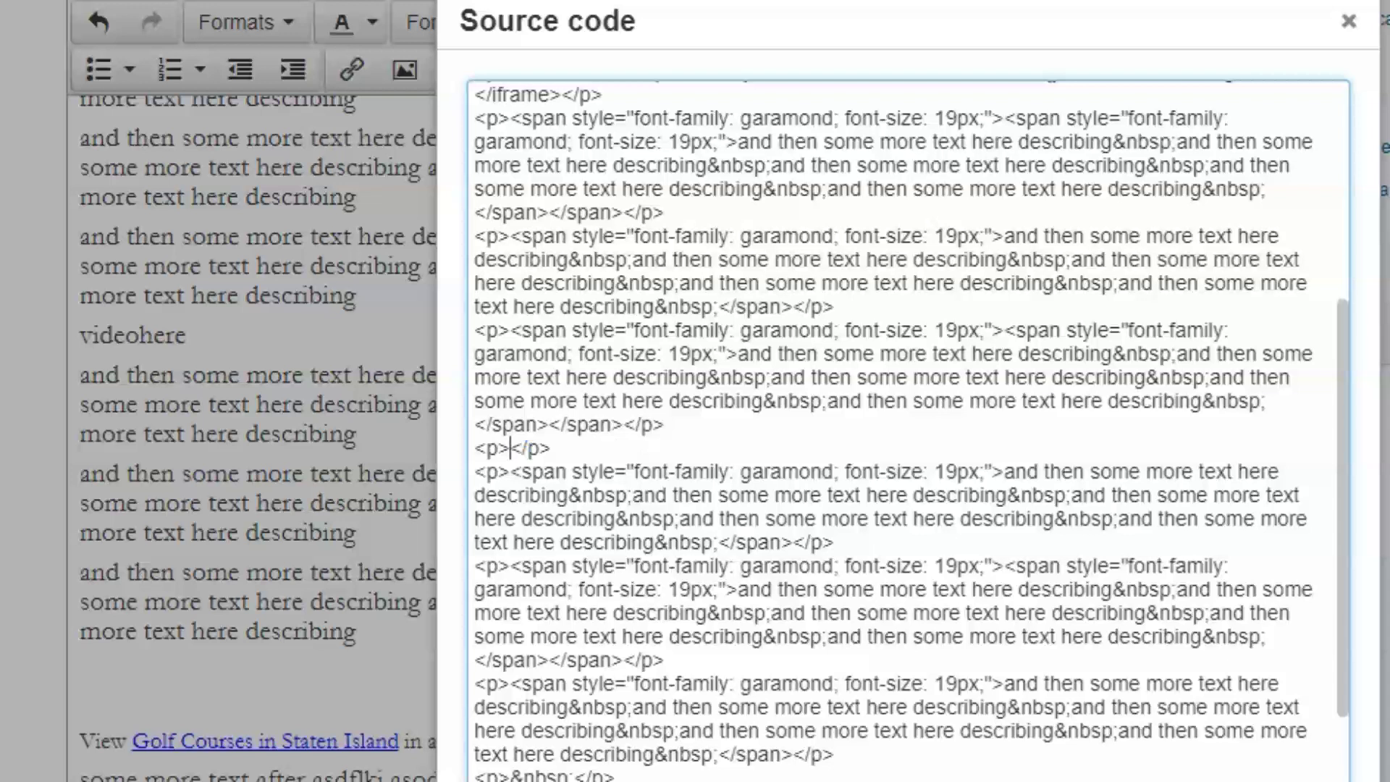
text(<iframe width="560" height="315" src="https://www.youtube.com/embed/mvAZMS-3WA0" frameborder="0" allow="accelerometer; autoplay; encrypted-media; gyroscope; picture-in-picture" allowfullscreen></iframe>)
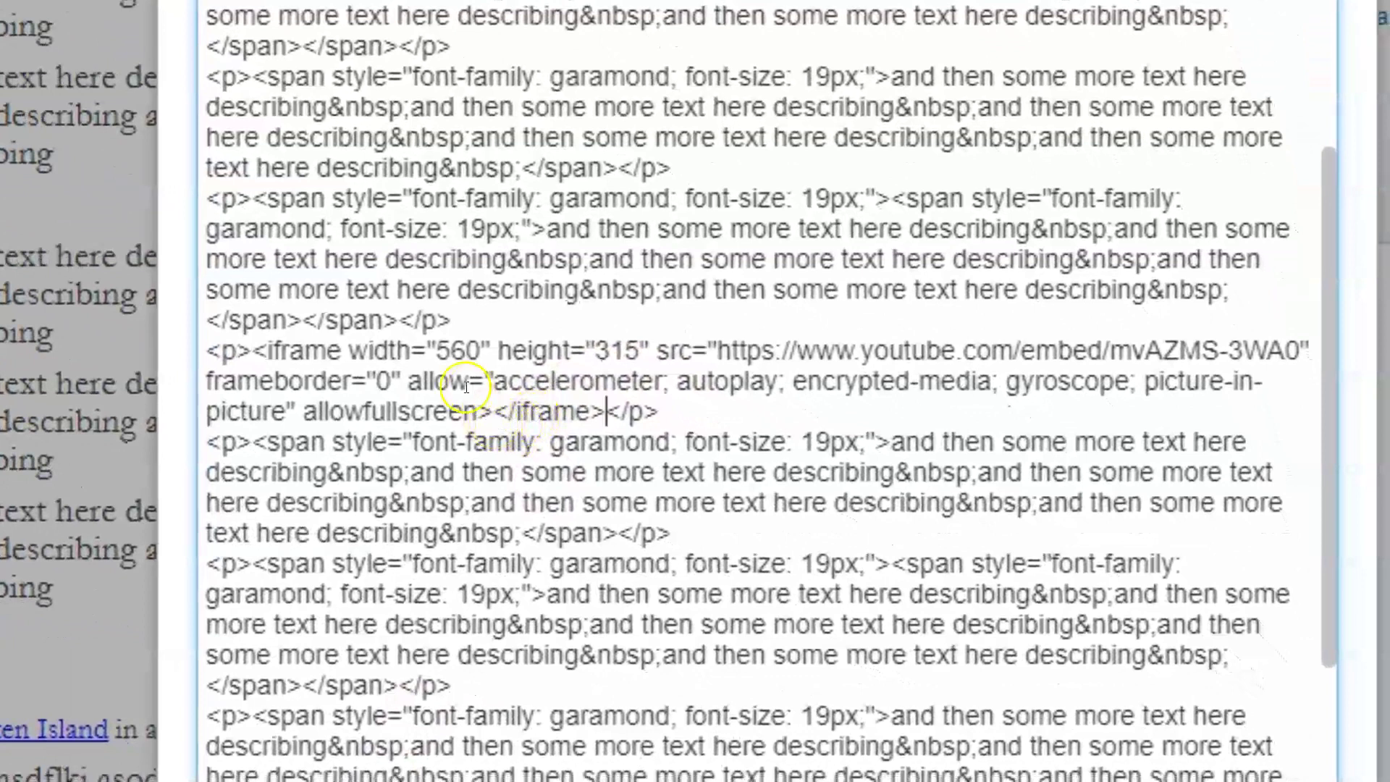
Step: Change the second iframe's width from 560 to 700 in the source code
double_click(455, 351)
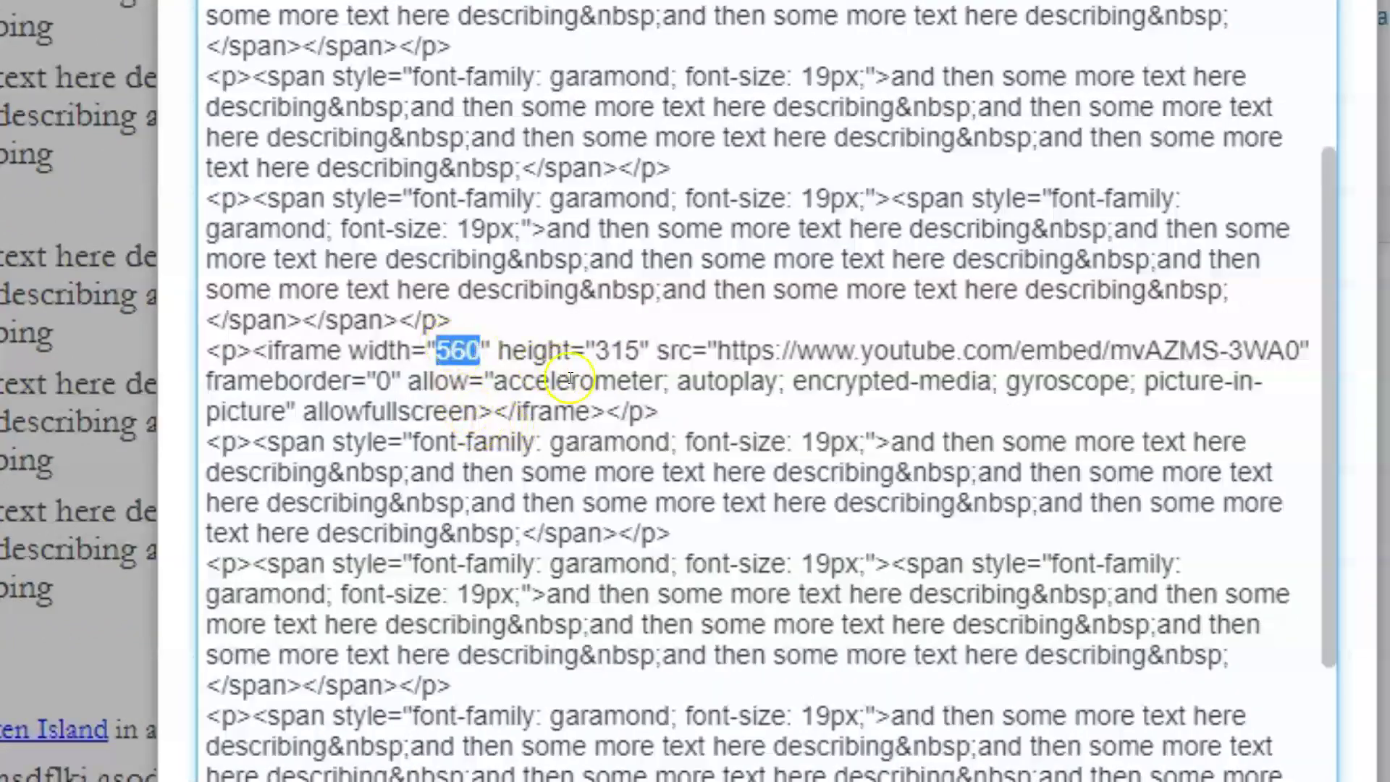
double_click(624, 353)
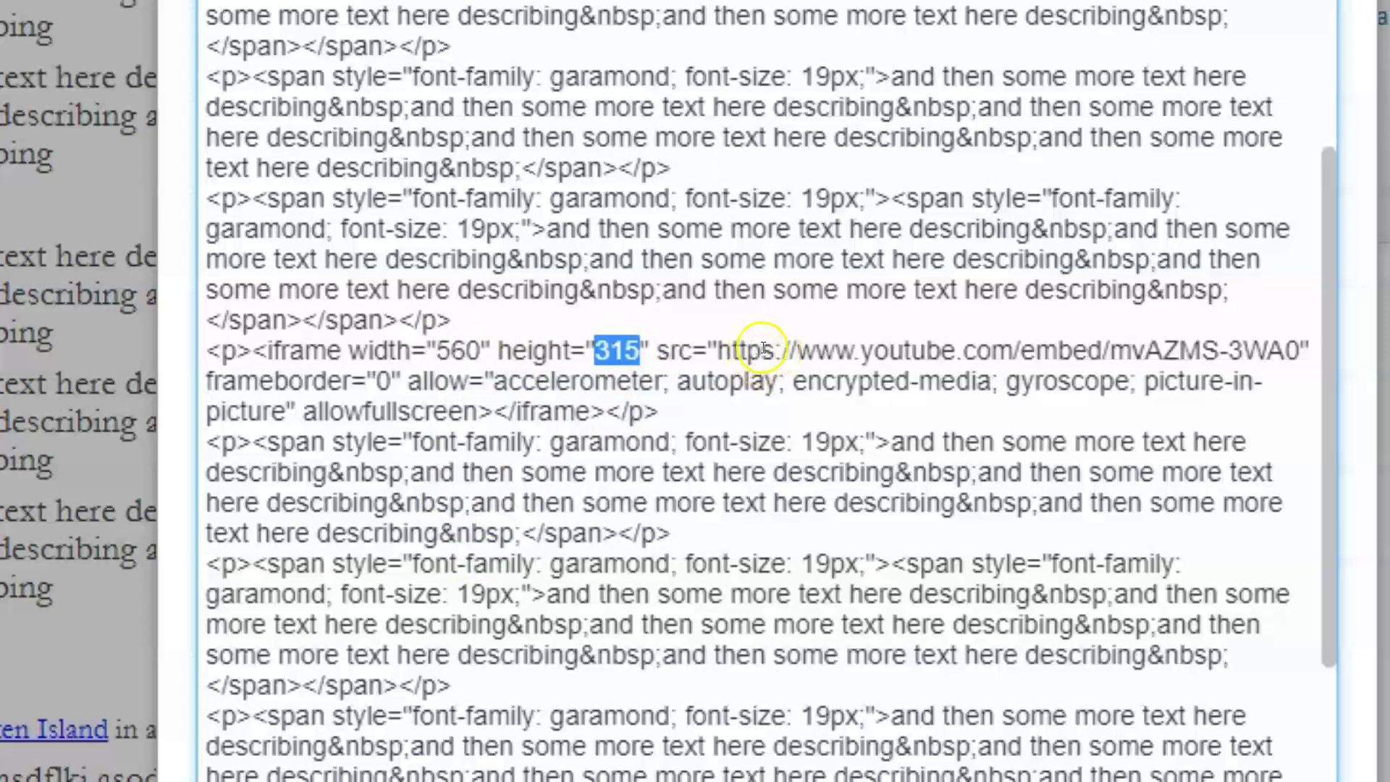
drag(760, 351, 770, 346)
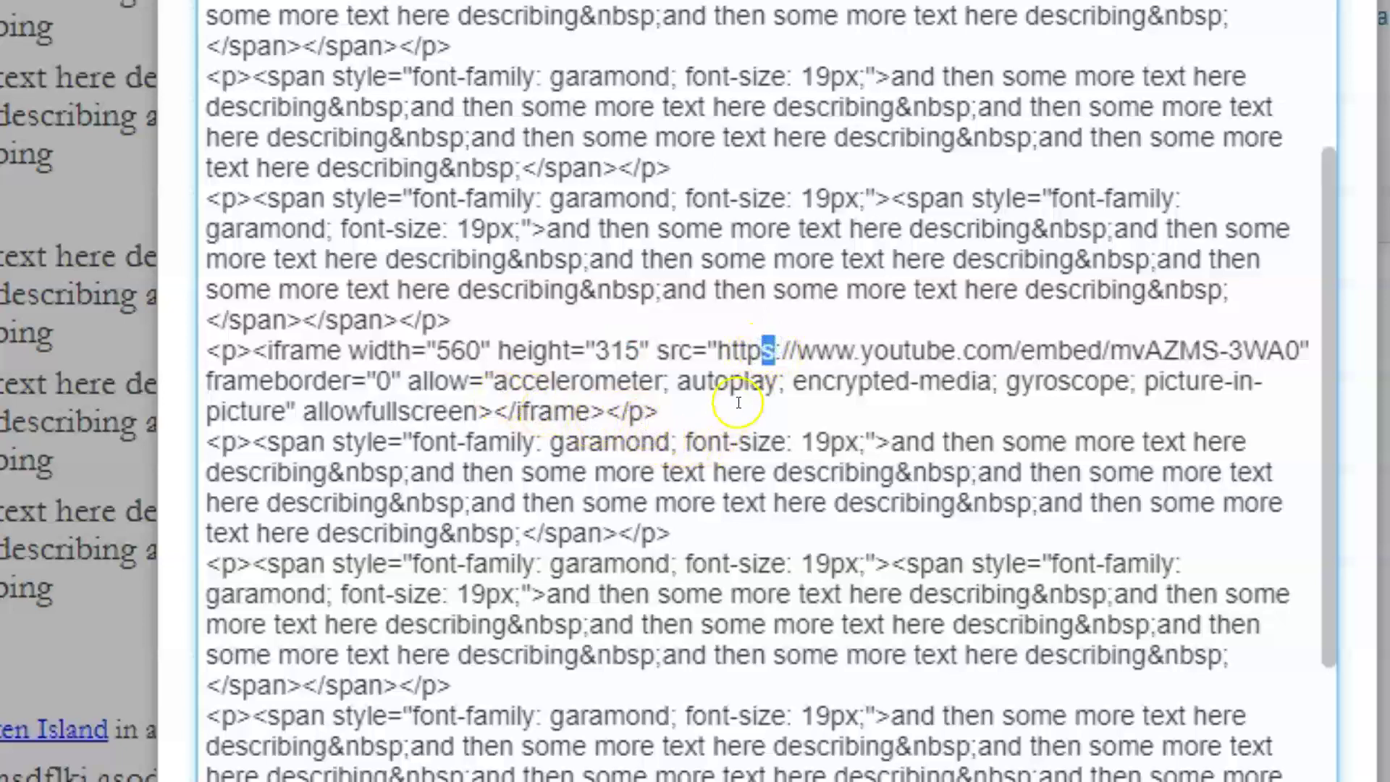
click(739, 351)
click(741, 350)
double_click(742, 351)
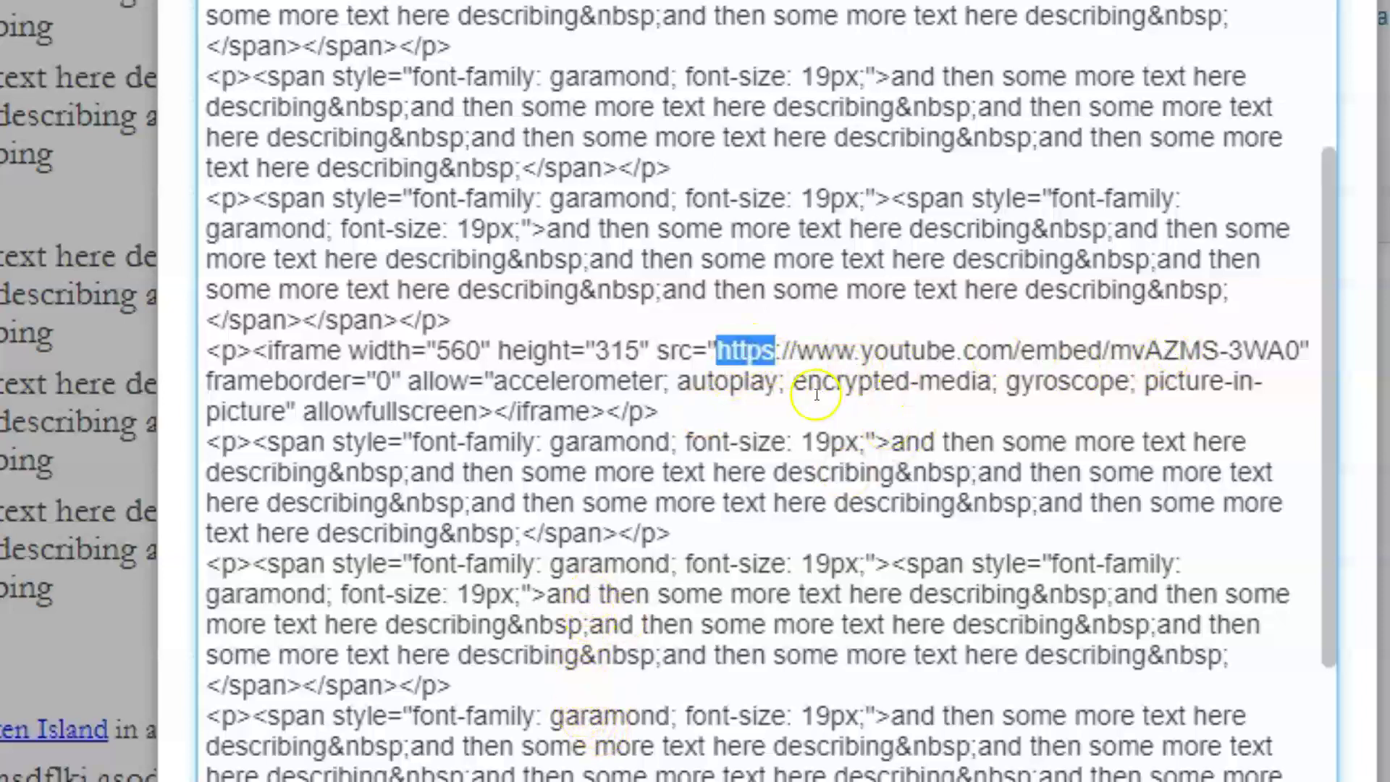
click(763, 351)
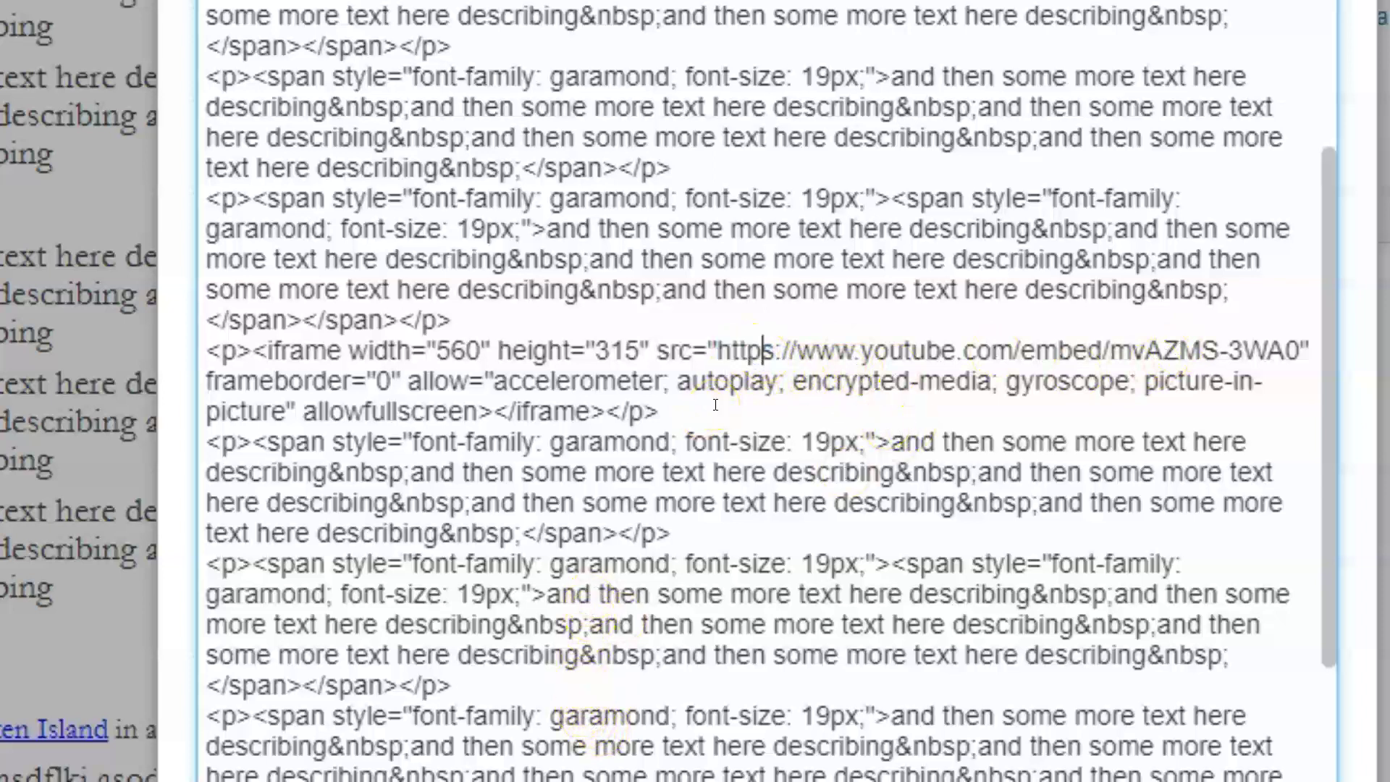
double_click(745, 350)
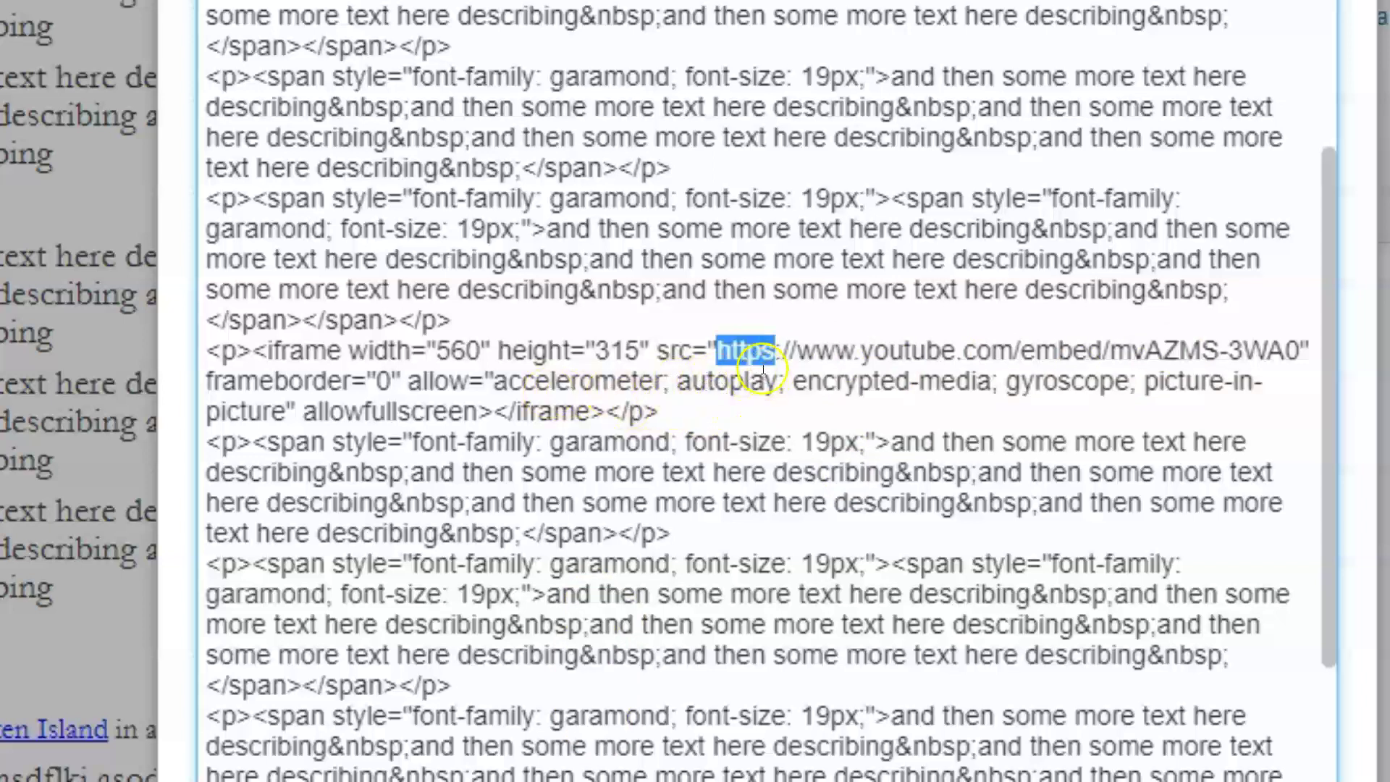
click(747, 350)
double_click(746, 350)
double_click(457, 351)
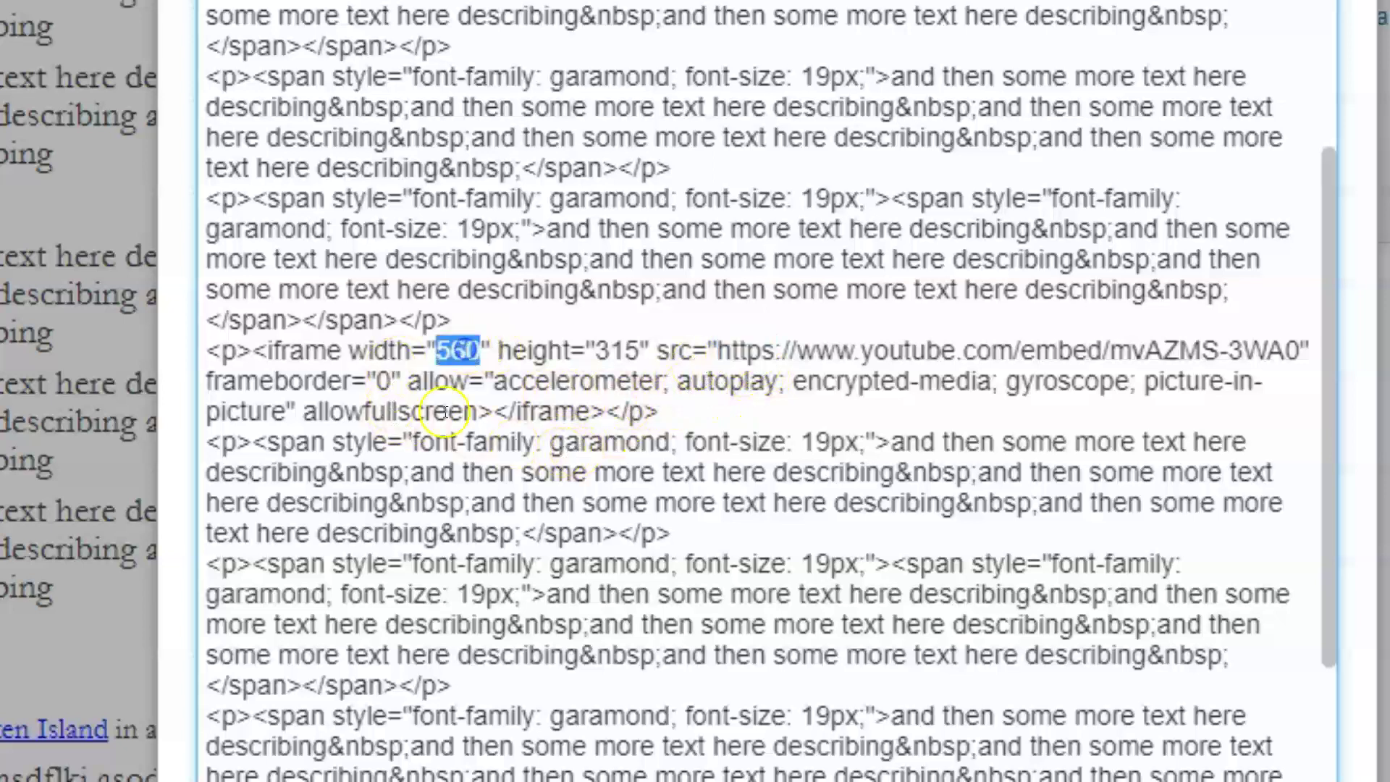
text(700)
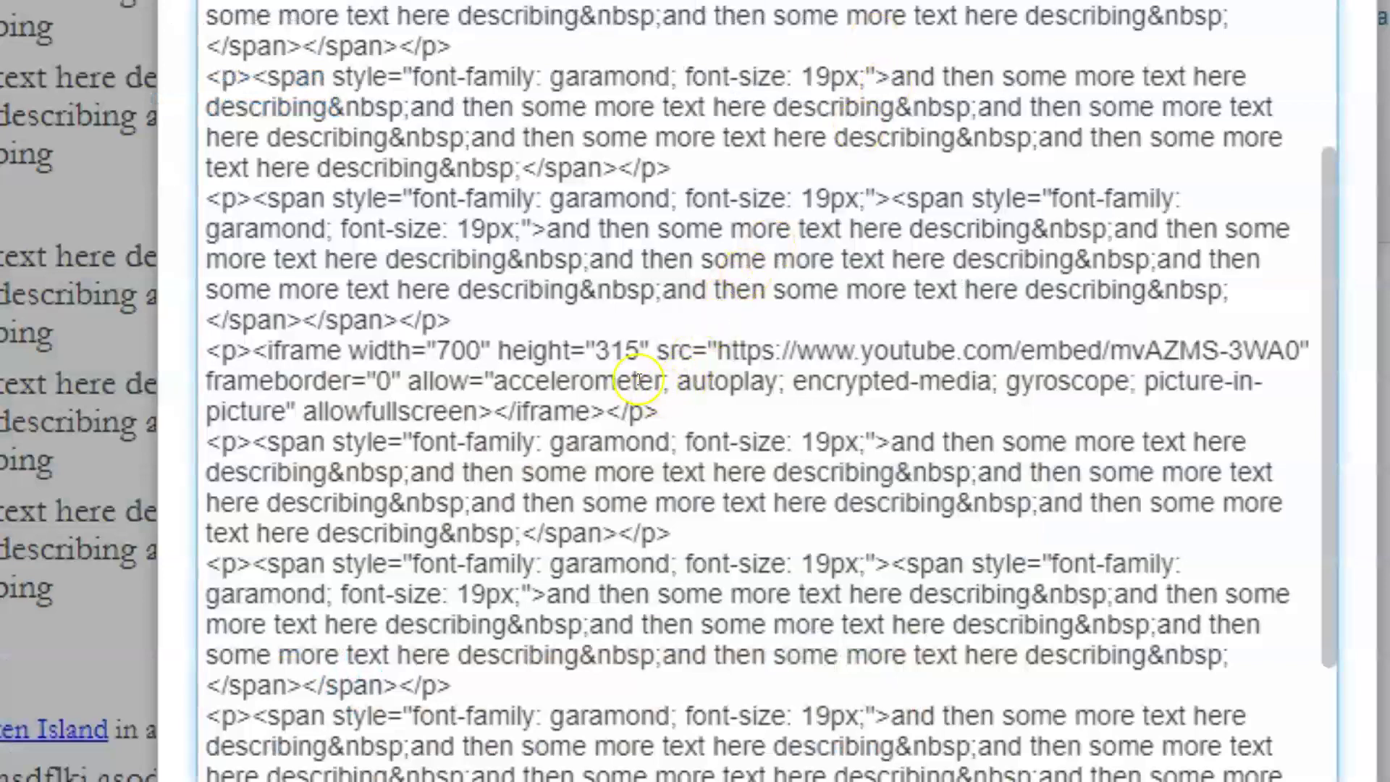
Step: Change the iframe height from 315 to 394 and apply the HTML changes
click(606, 350)
double_click(605, 350)
text(394)
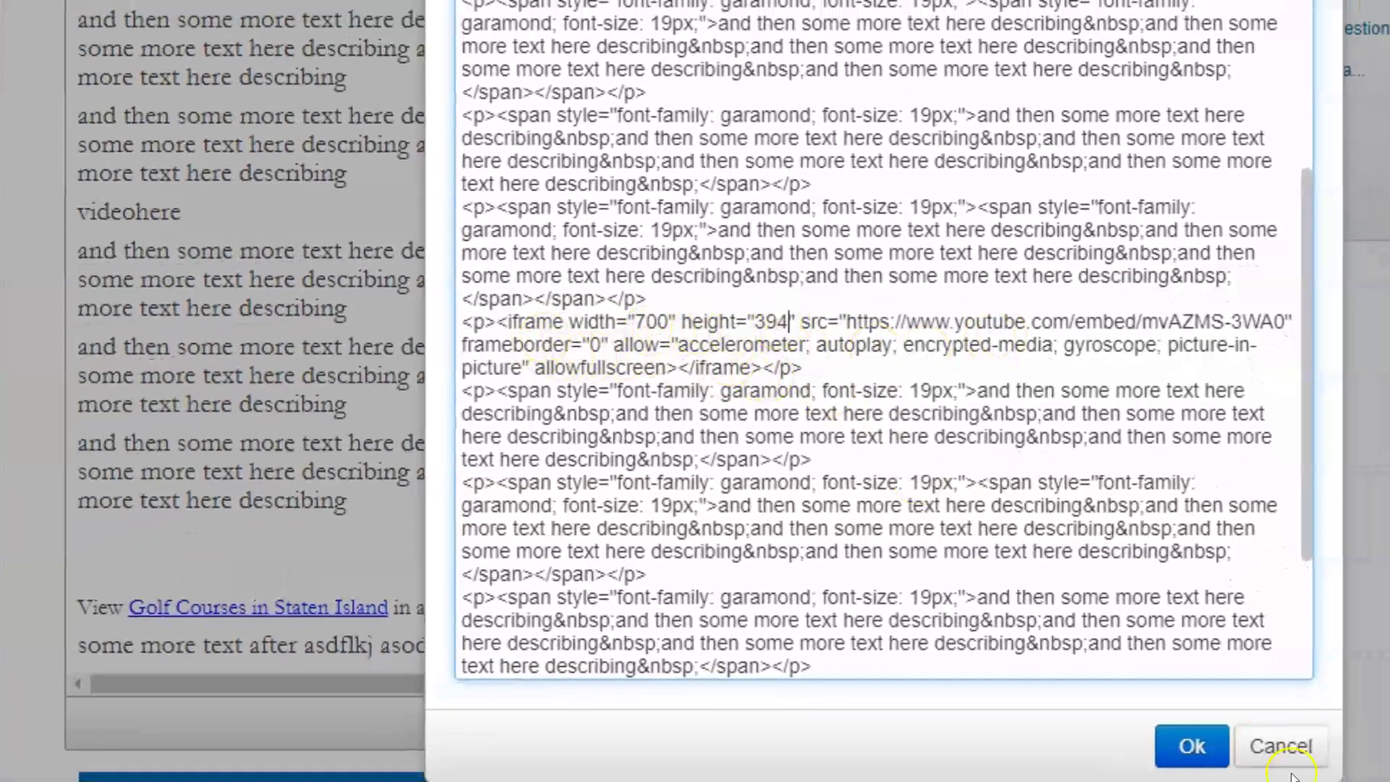
click(1228, 753)
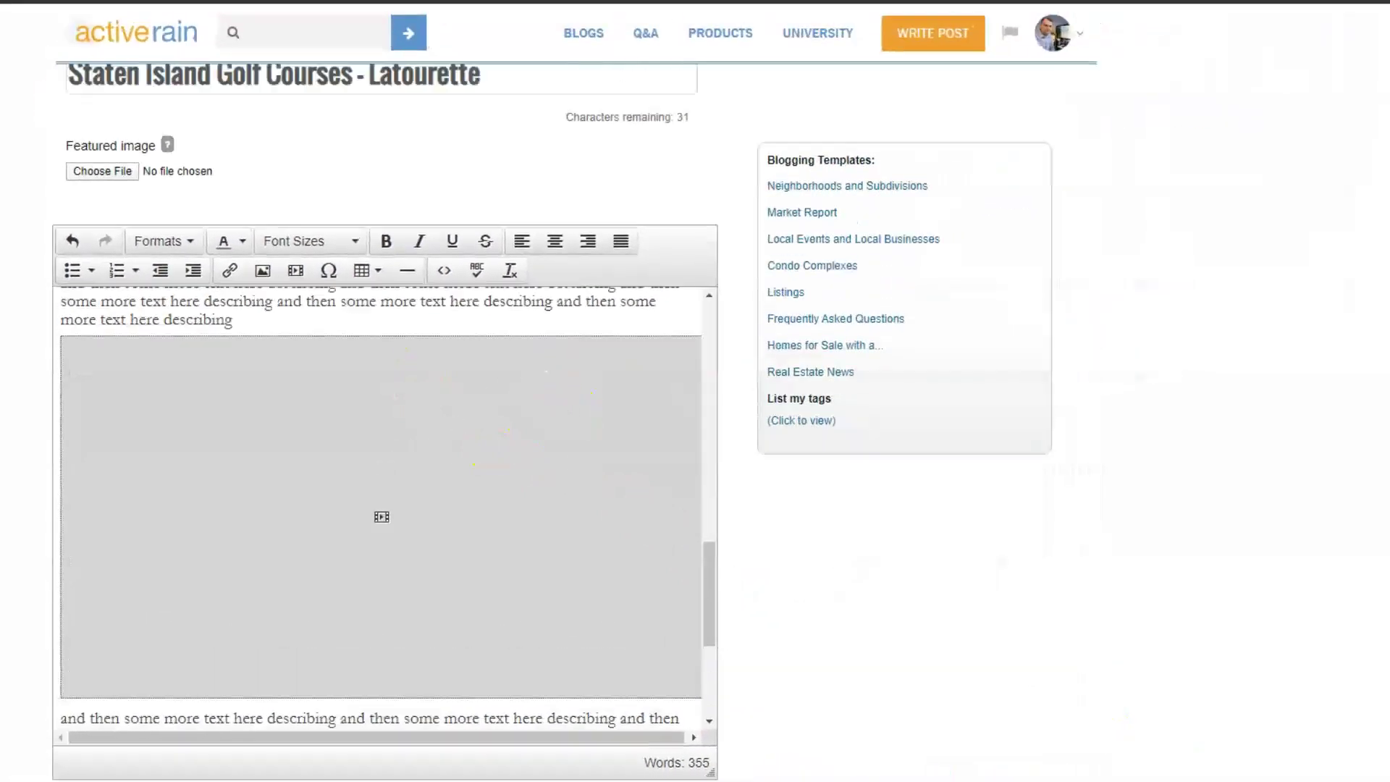
Step: Save the post and scroll through it to review the full-width Onion Soup and Together Again videos
scroll(362, 362, up, 2)
click(95, 130)
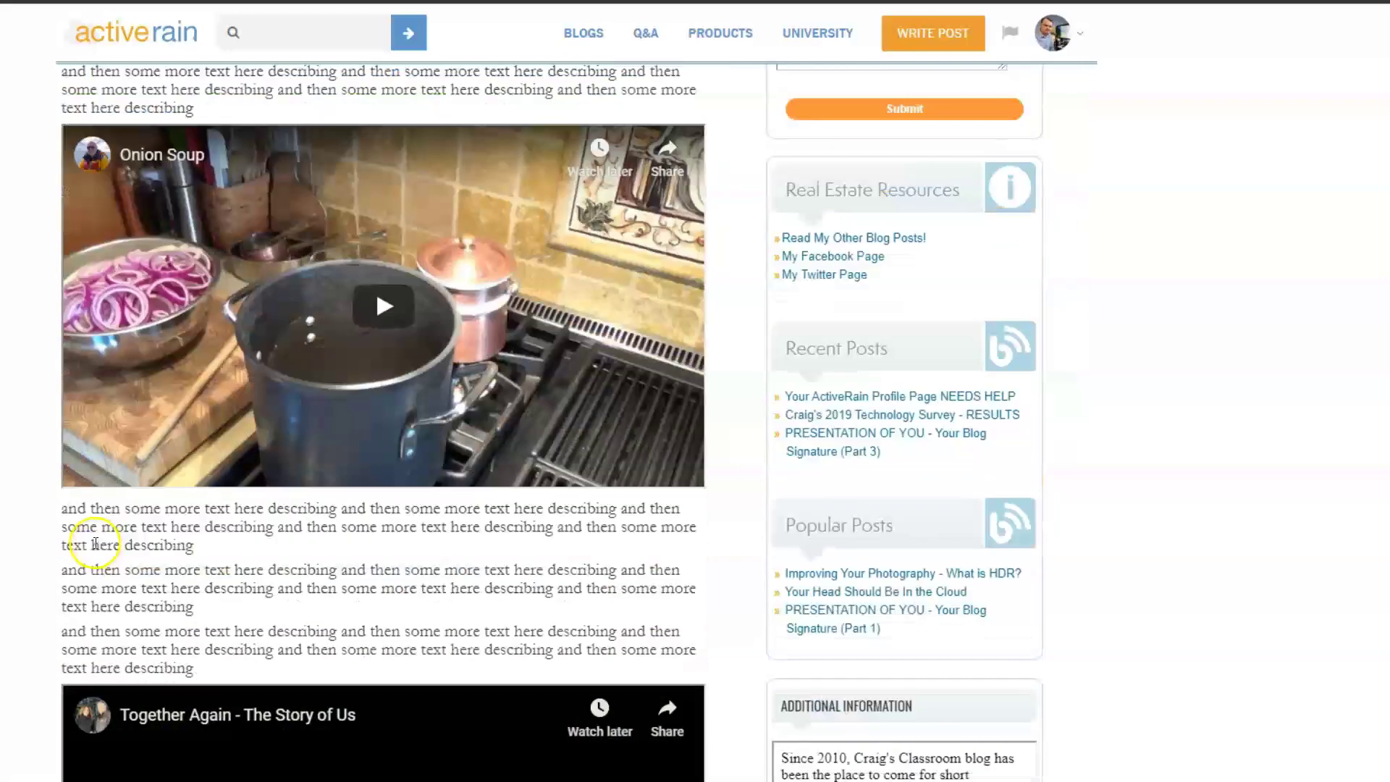
scroll(95, 543, down, 5)
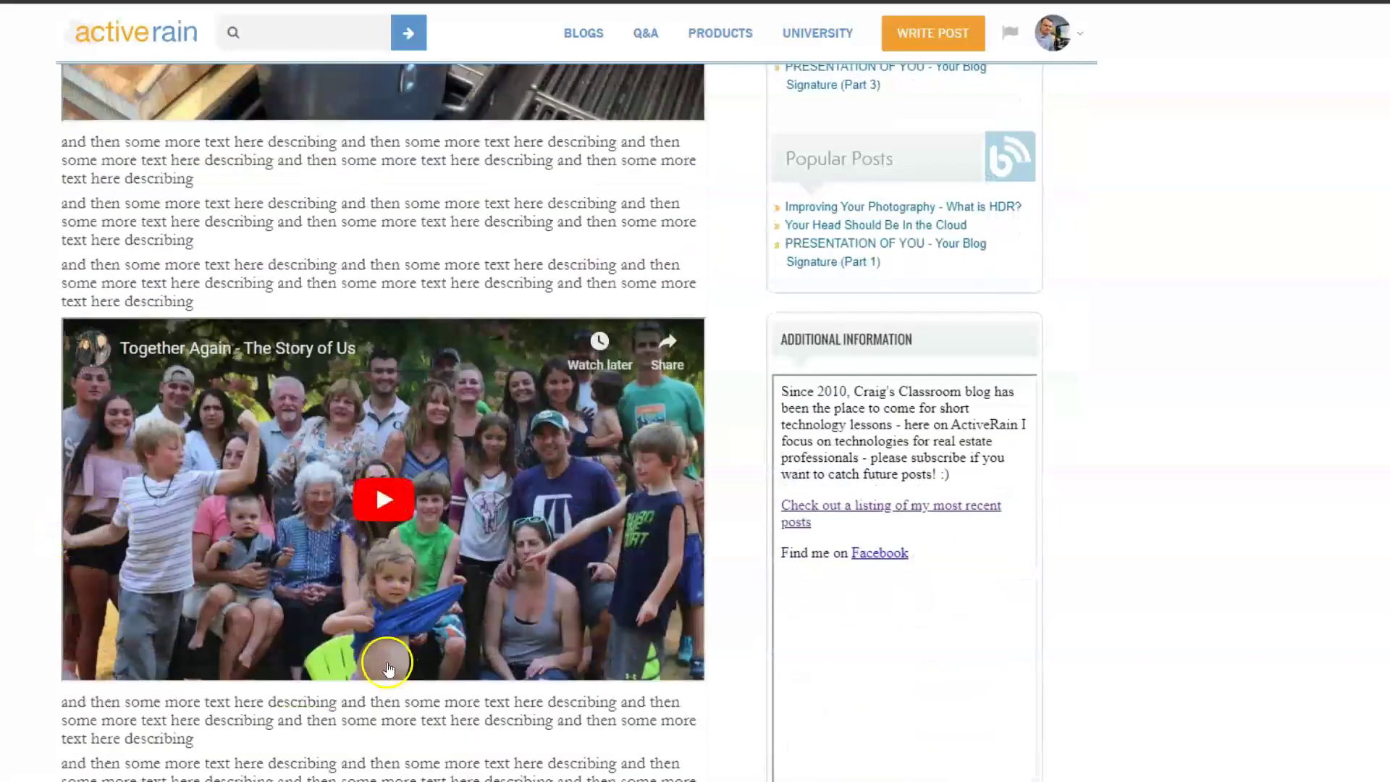
scroll(372, 634, up, 5)
scroll(372, 507, down, 4)
scroll(374, 217, up, 1)
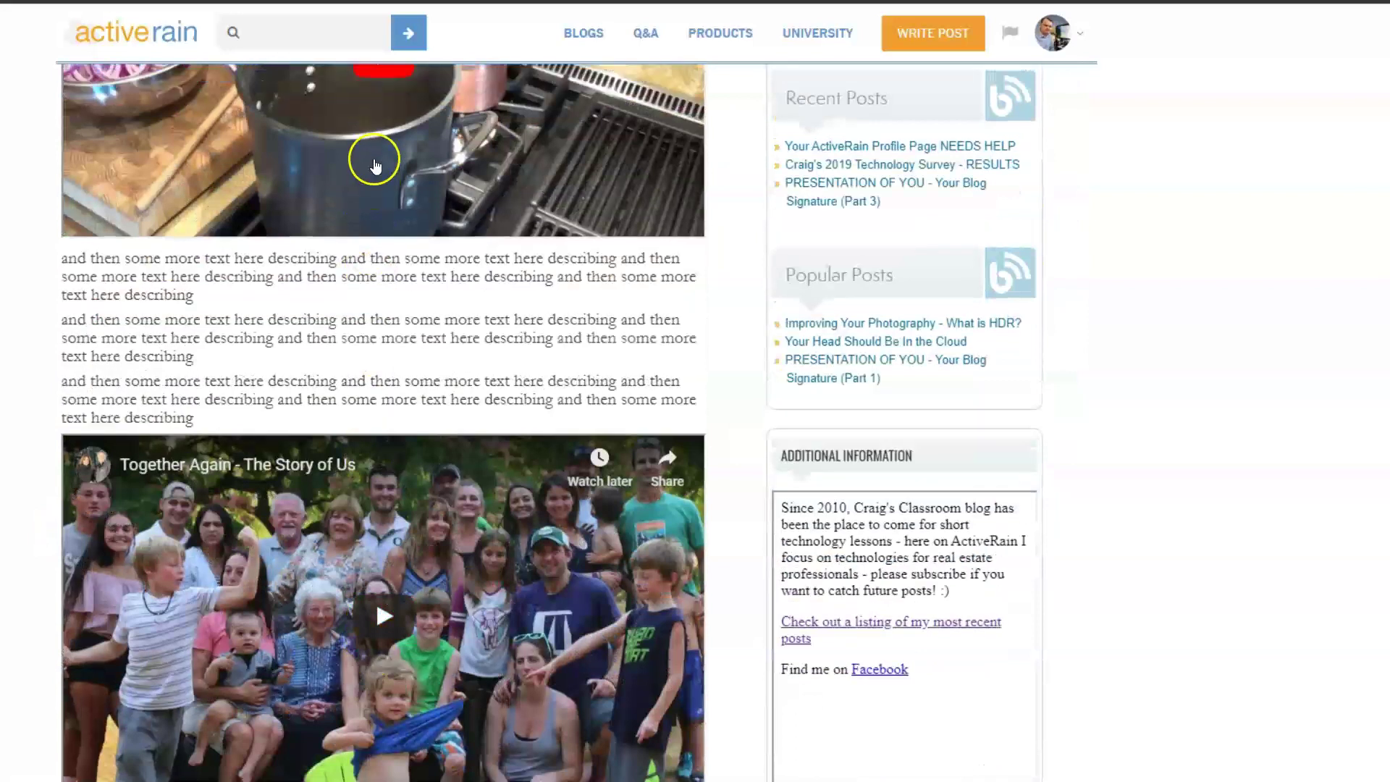
scroll(362, 210, up, 3)
scroll(369, 499, down, 5)
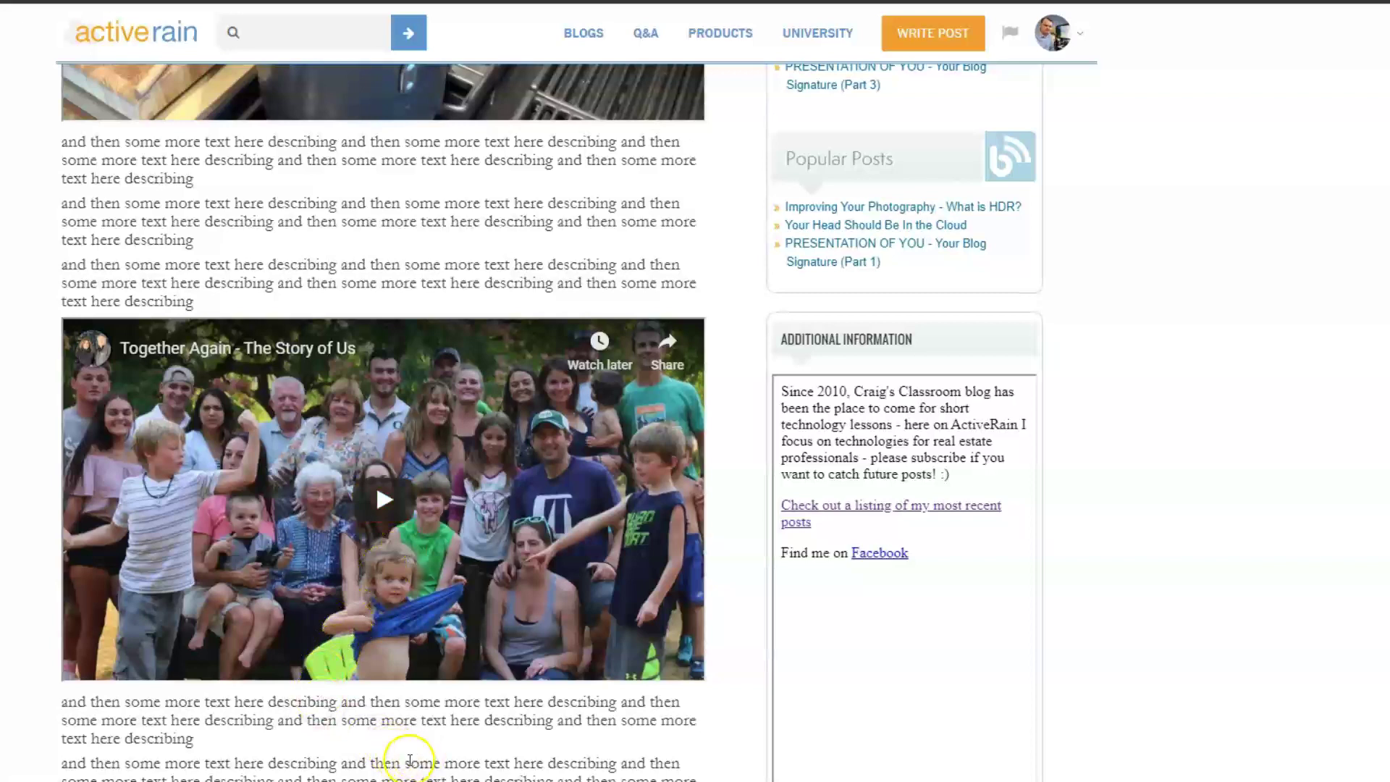
scroll(384, 755, up, 3)
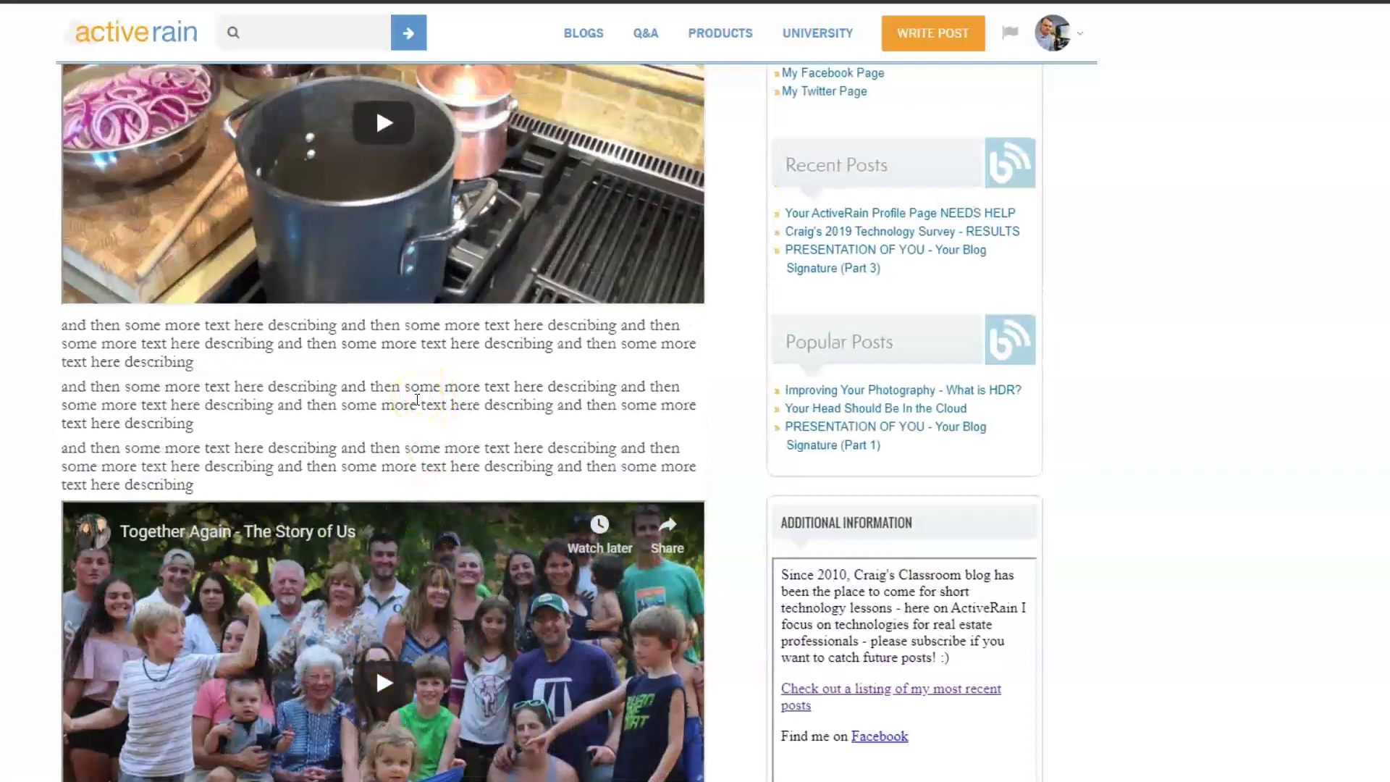
scroll(417, 399, up, 3)
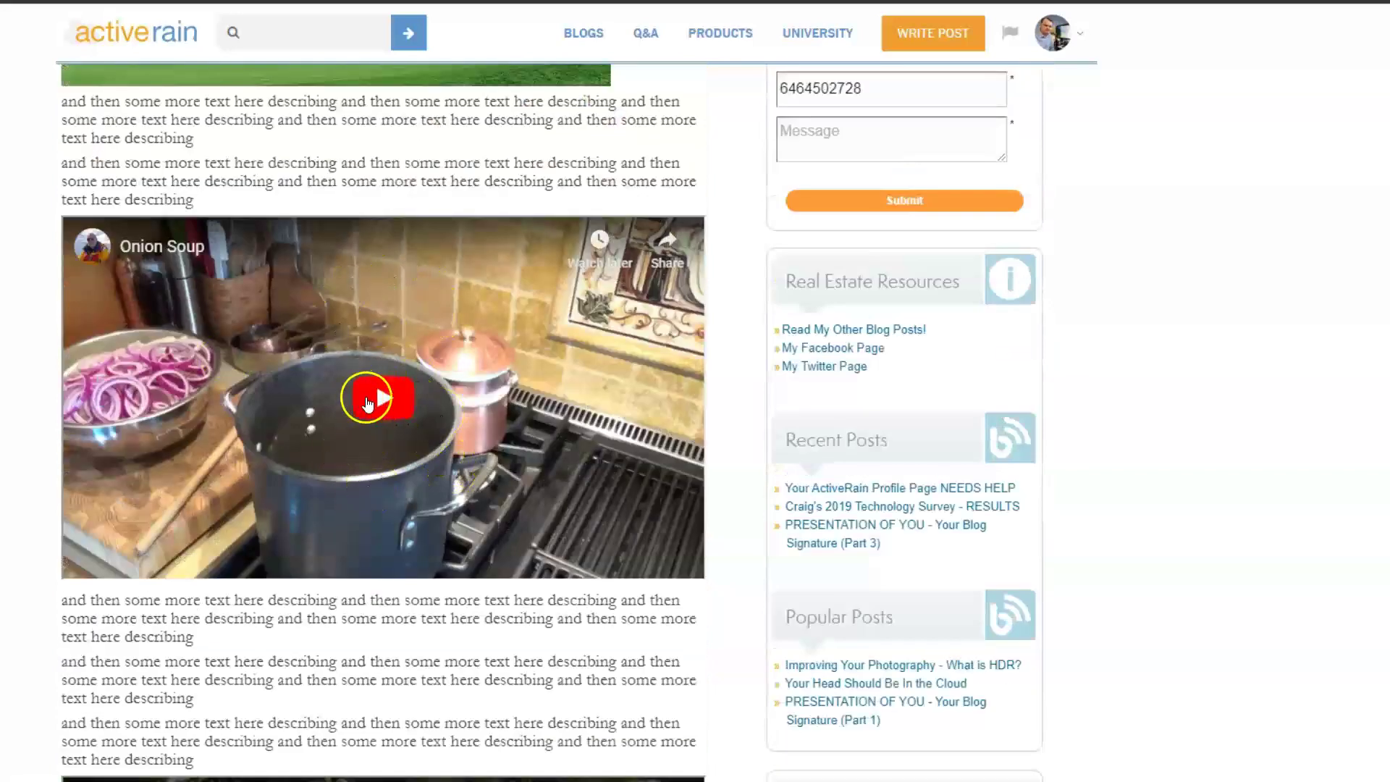
scroll(323, 475, down, 1)
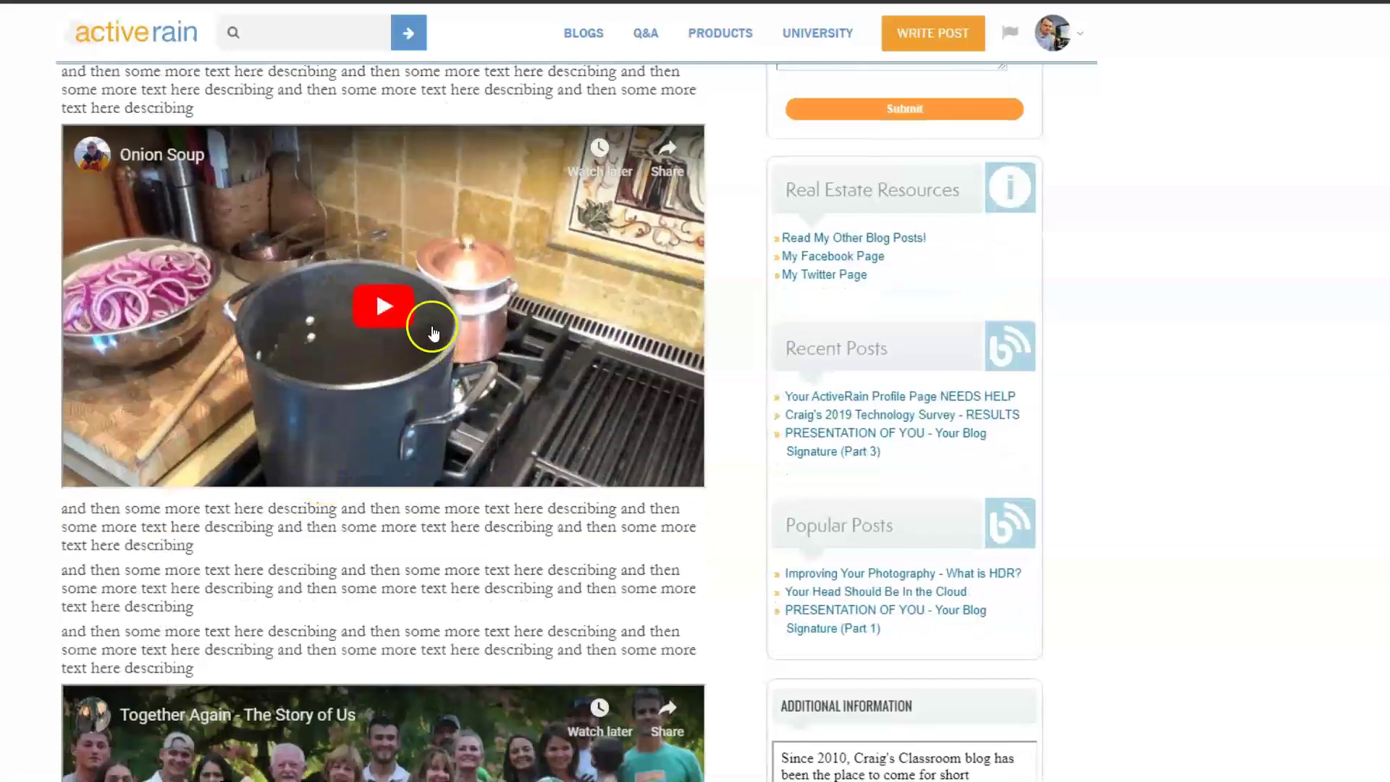
scroll(378, 397, down, 3)
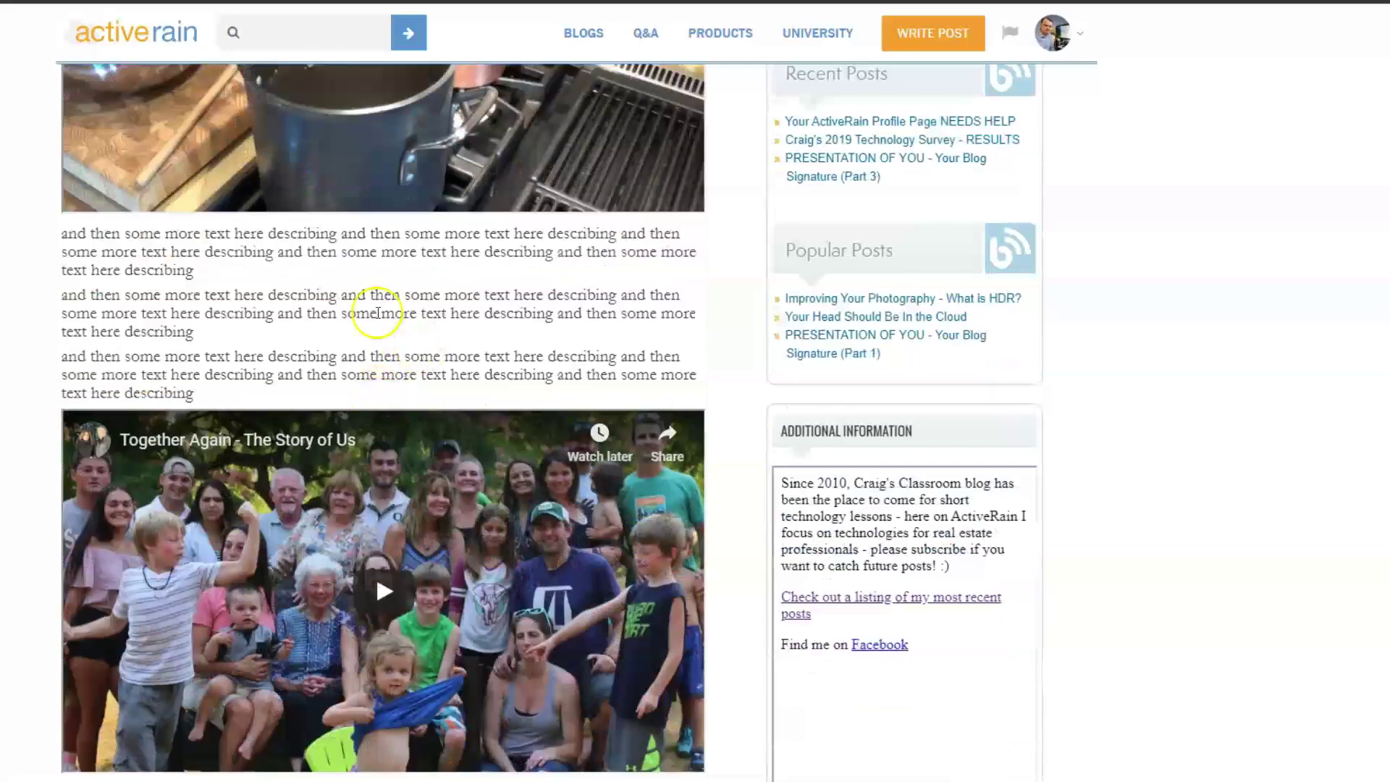
scroll(367, 500, down, 1)
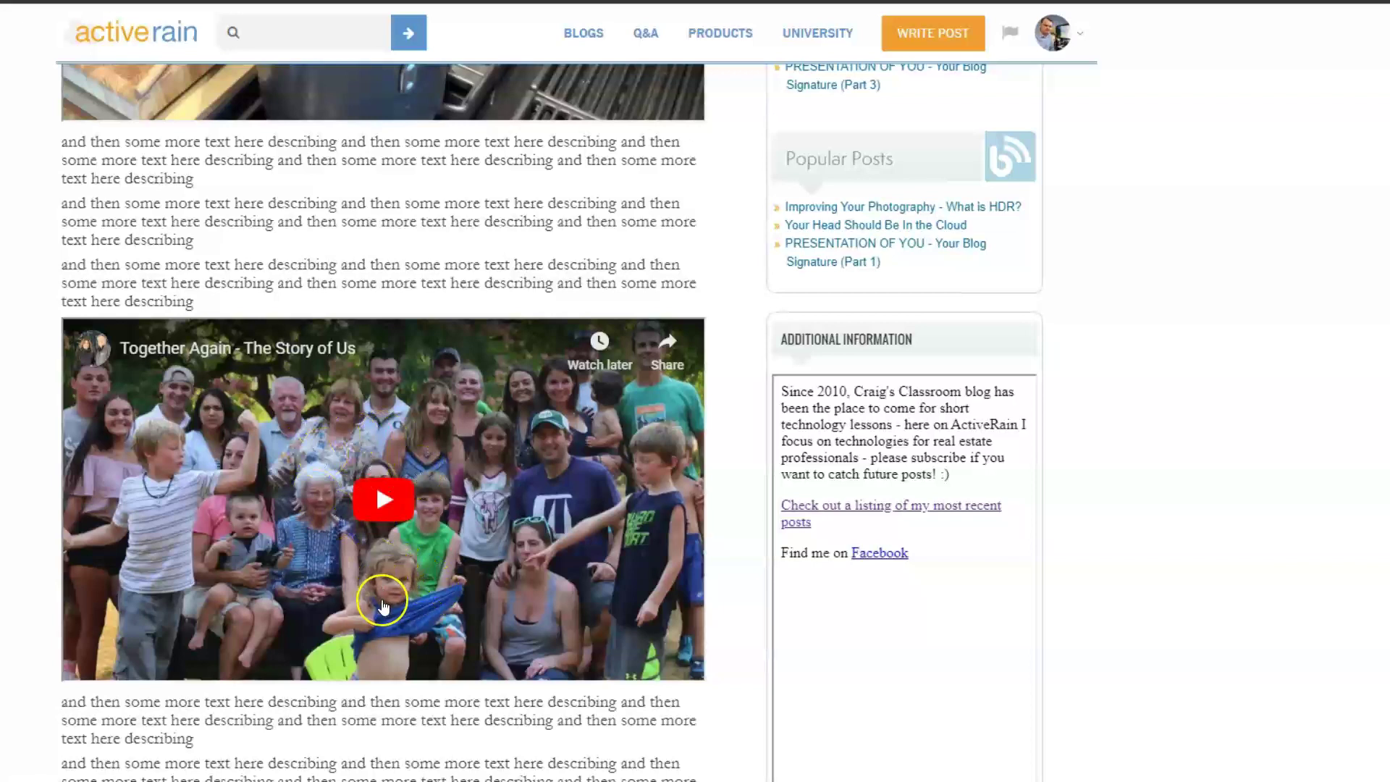
scroll(289, 507, down, 1)
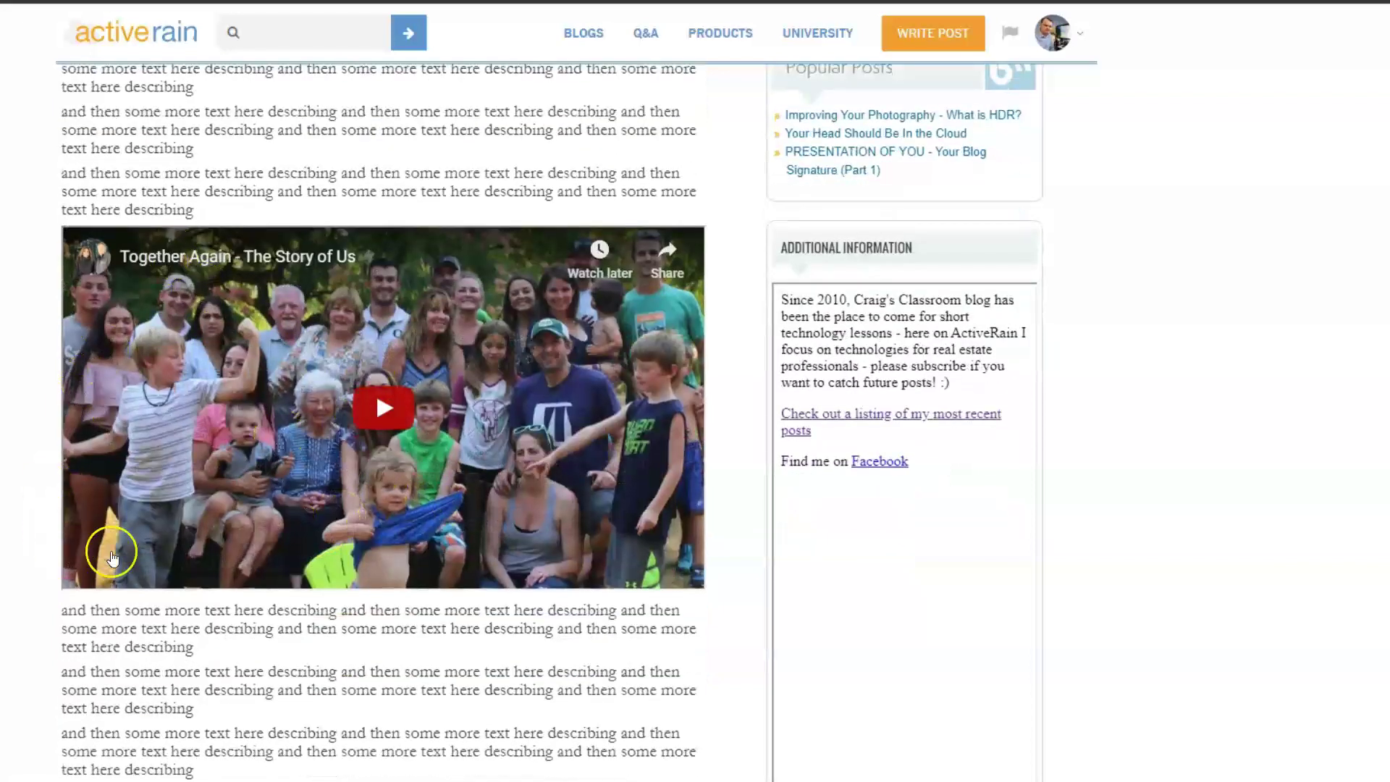